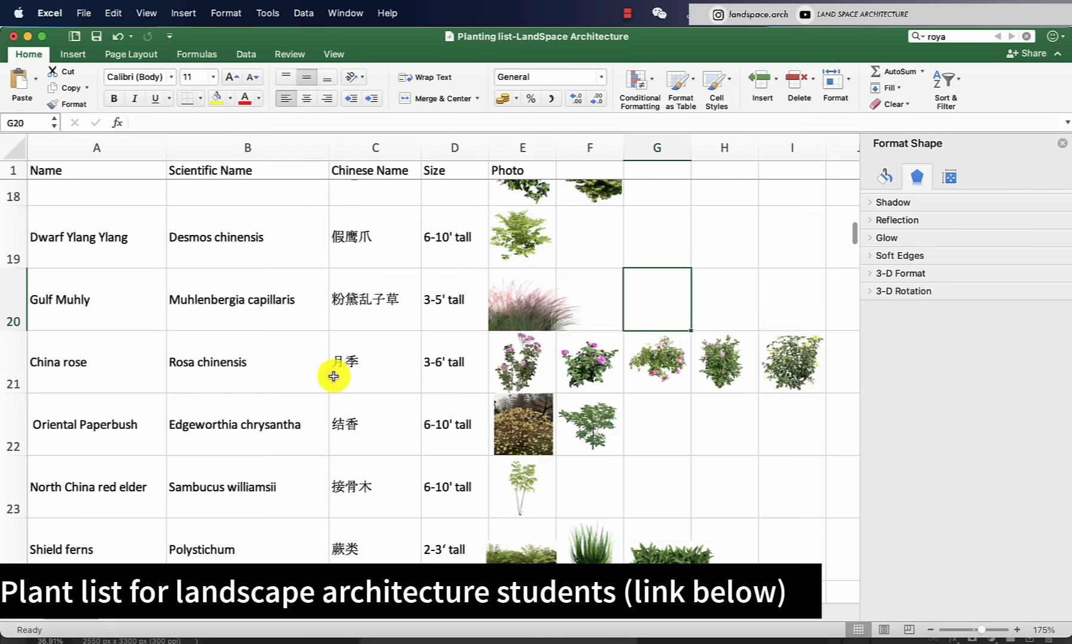
- Review the plant names, sizes and photos on the Shrubs and Trees sheets
scroll(333, 377, down, 11)
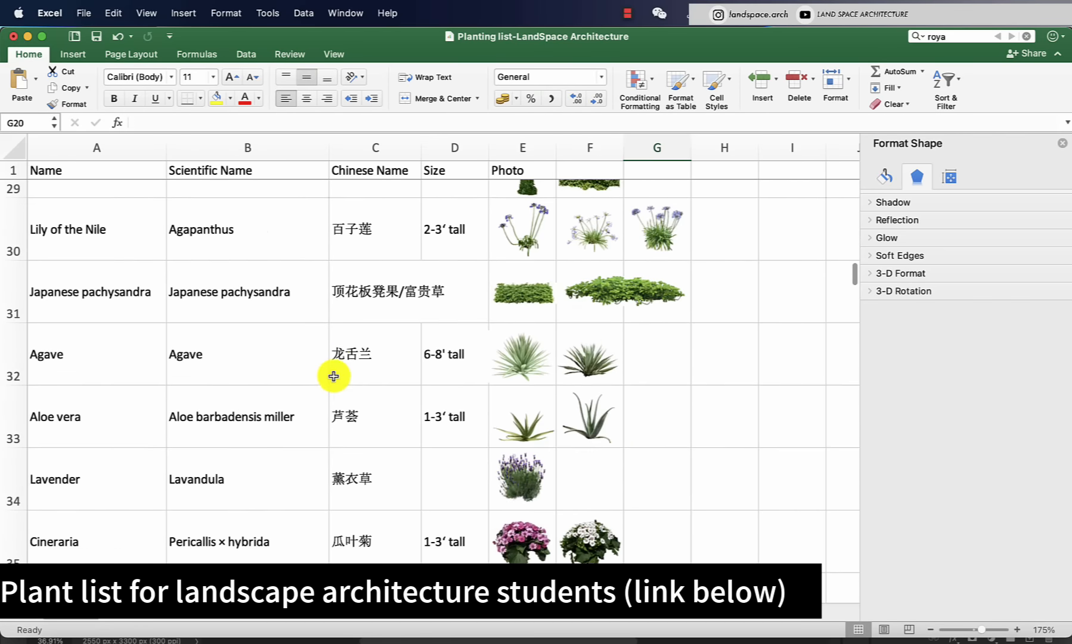
scroll(333, 376, down, 13)
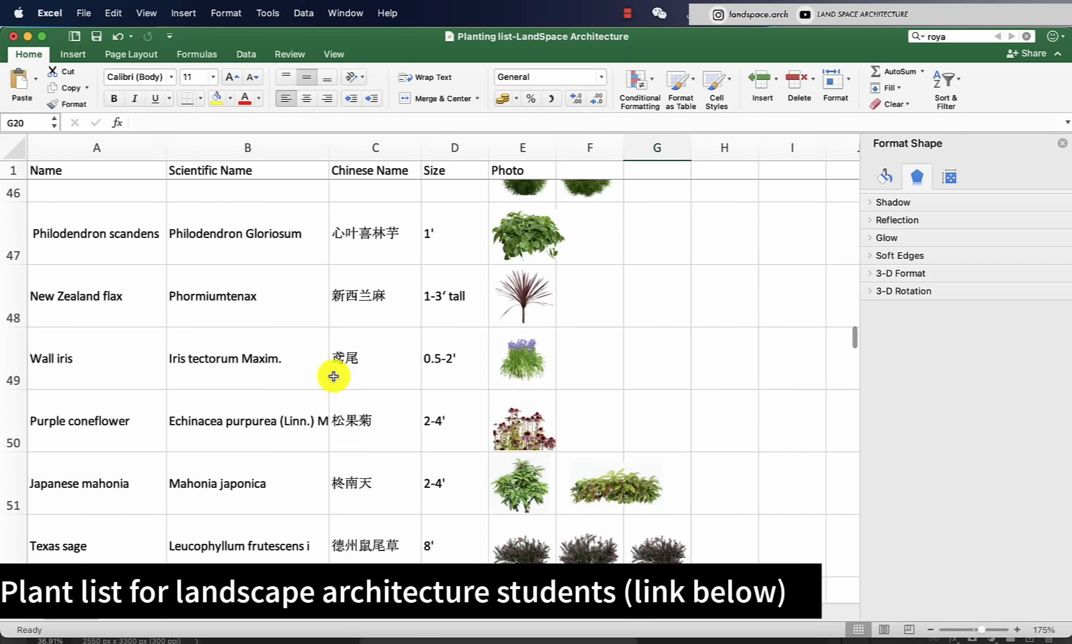
scroll(334, 376, up, 1)
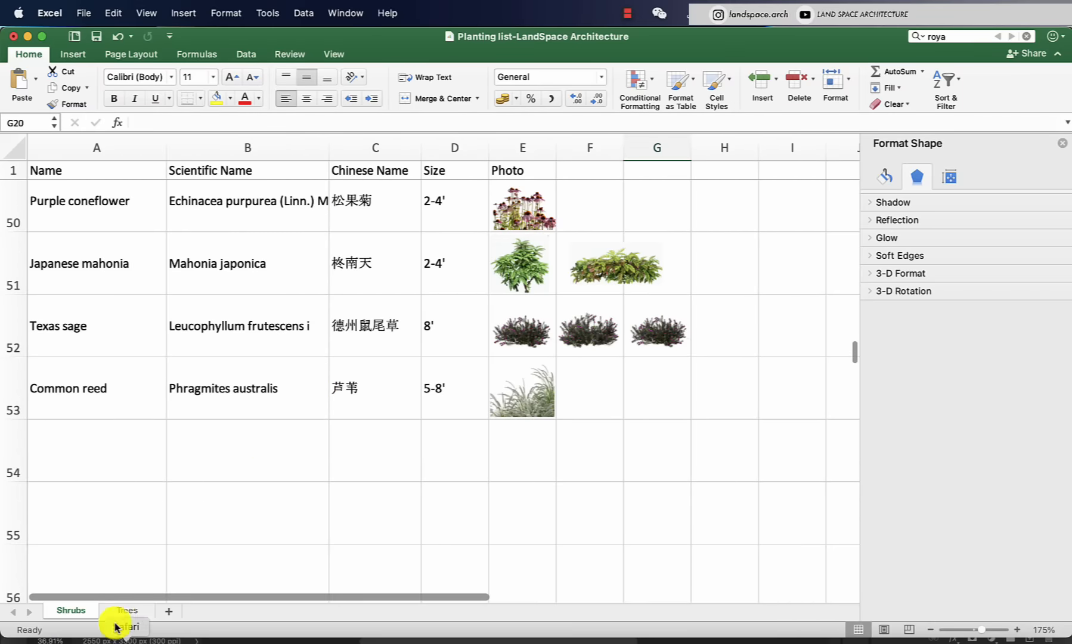
click(120, 611)
scroll(220, 367, up, 15)
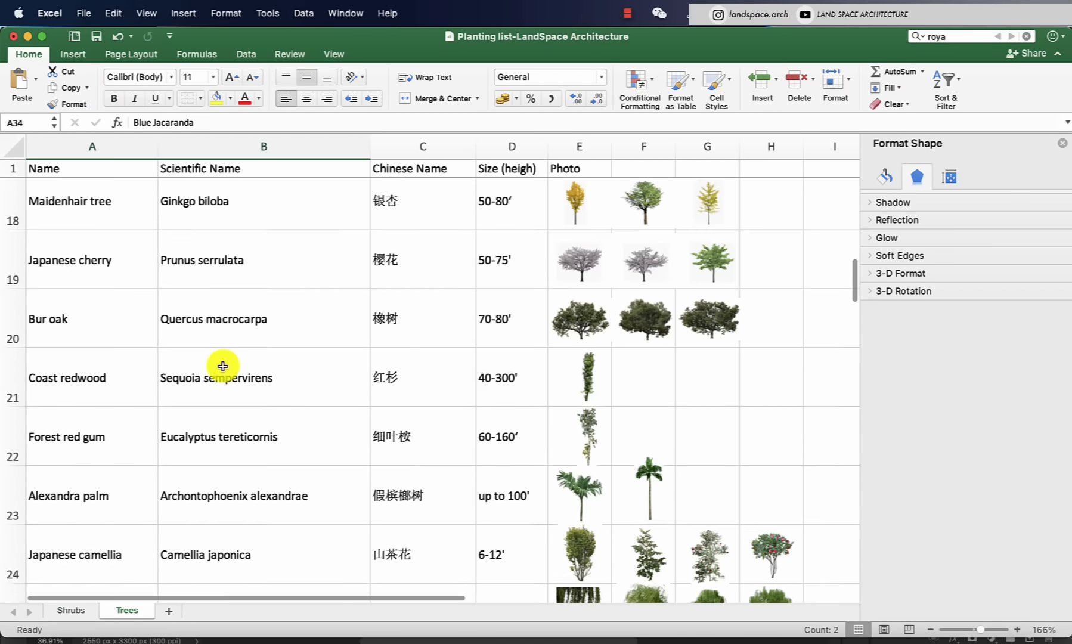
scroll(223, 366, down, 12)
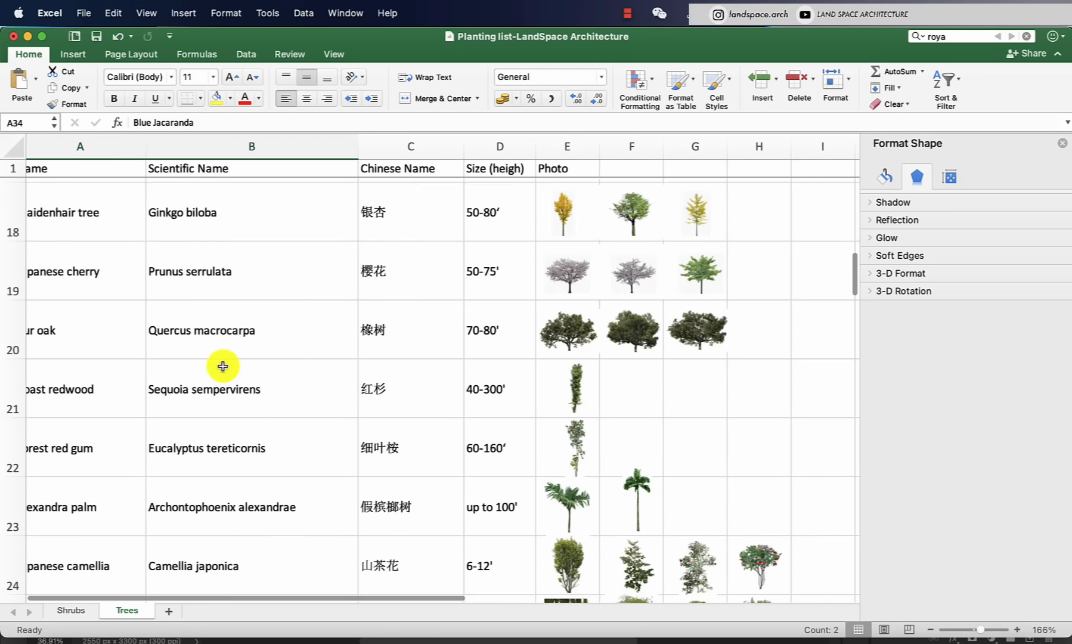
scroll(223, 366, down, 12)
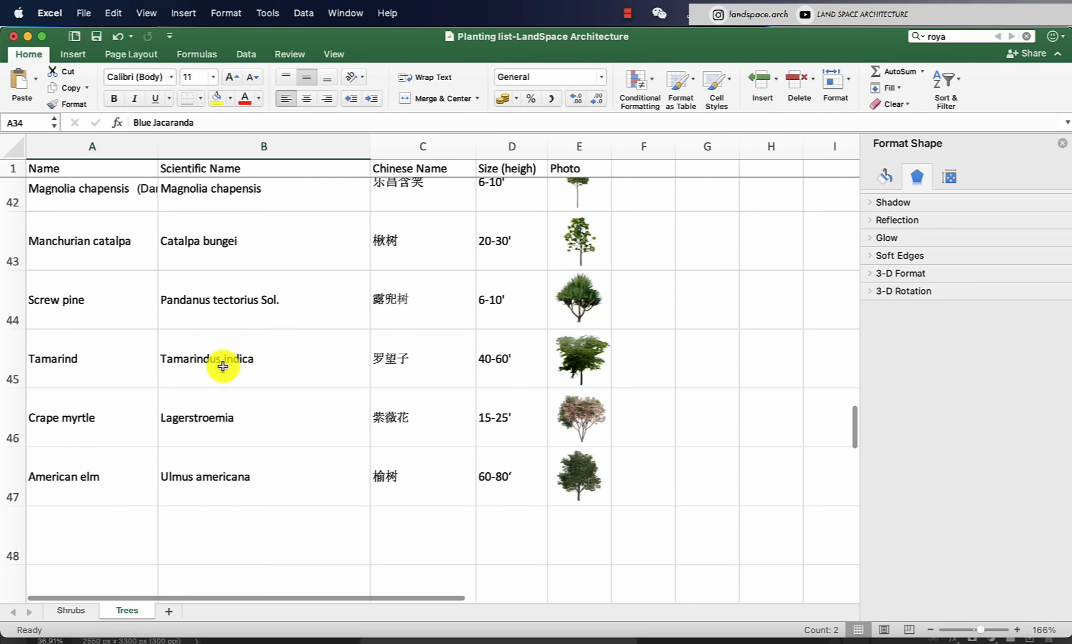
- Return to the Shrubs sheet and locate the Shell ginger entry
click(78, 619)
scroll(100, 306, up, 20)
click(100, 306)
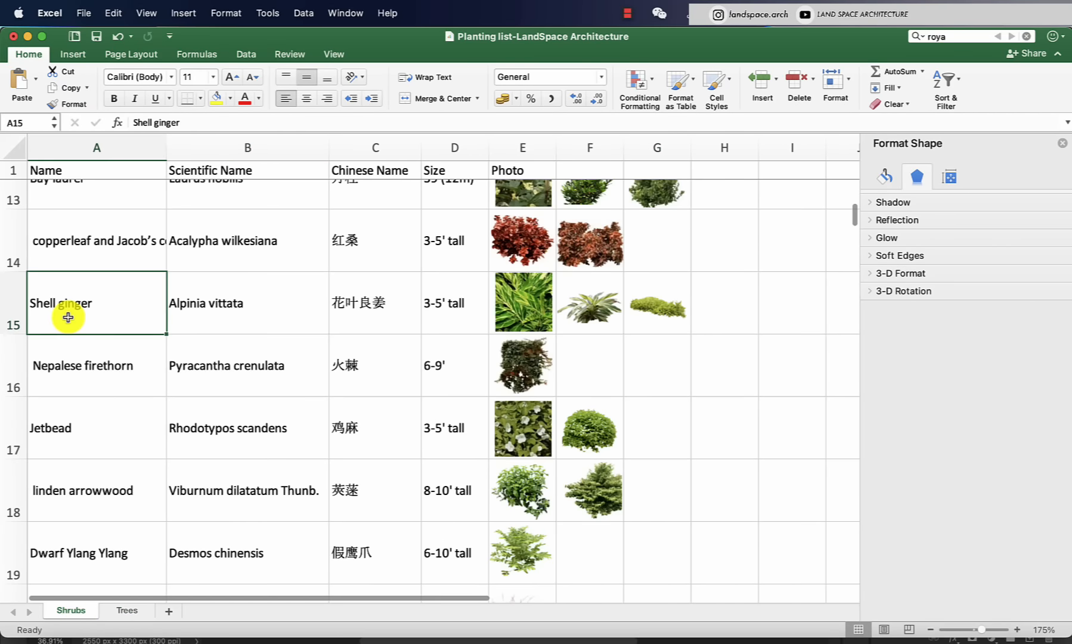
- Switch to Finder, open the Shrubs folder, and place the second Shell ginger cutout PNG into the Photoshop section drawing
click(51, 641)
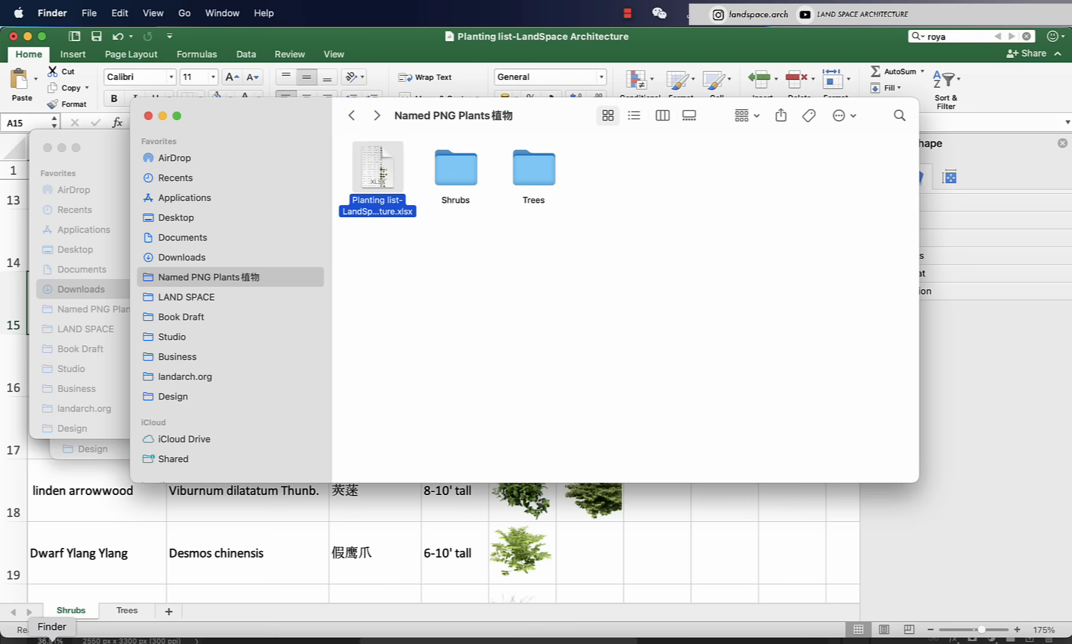
double_click(451, 180)
scroll(451, 180, down, 5)
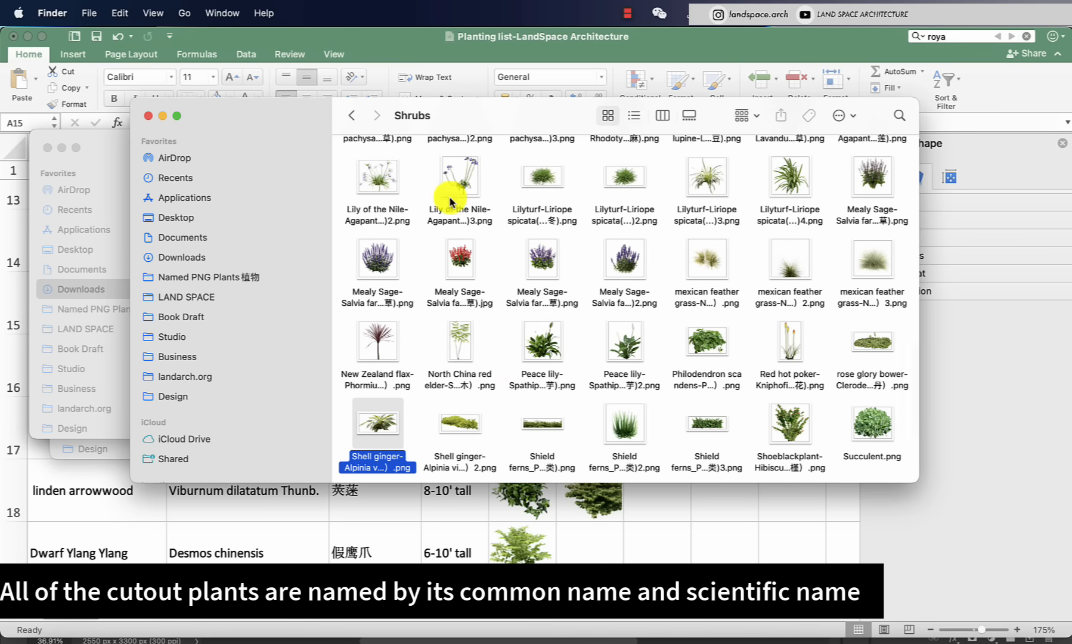
click(465, 431)
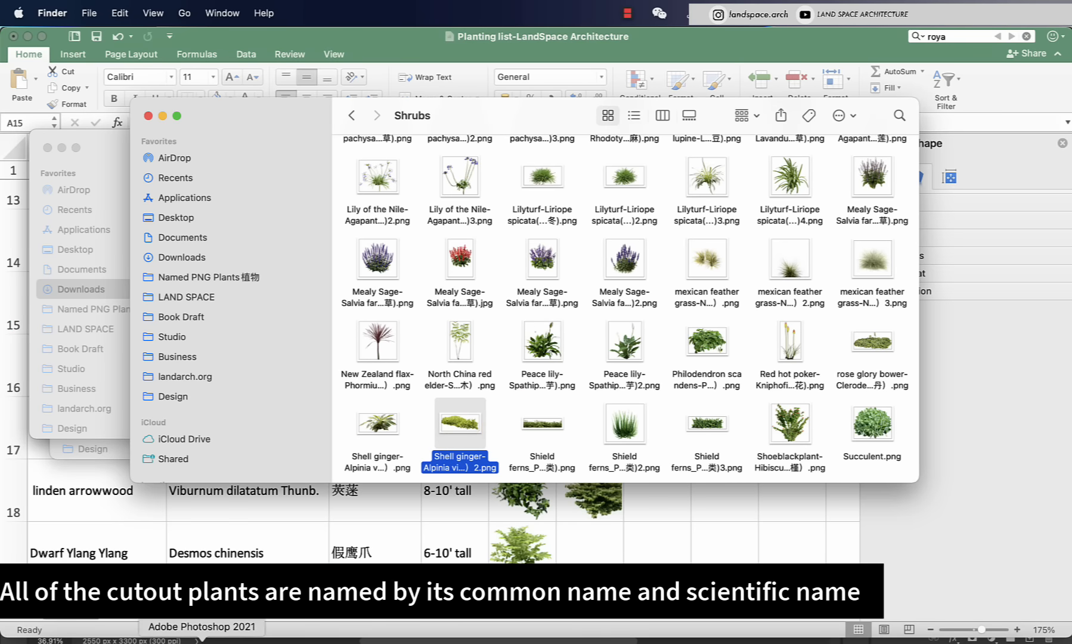
drag(201, 643, 473, 555)
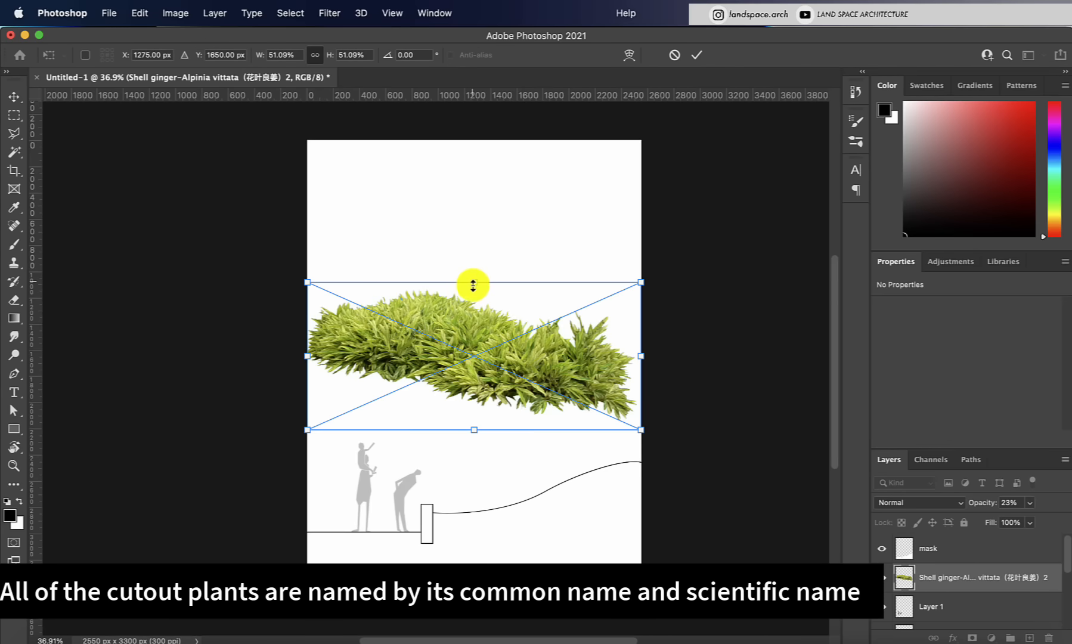
- Scale the Shell ginger cutout to about 16.6%, flip it horizontally, and position it on the slope beside the wall
drag(472, 286, 481, 395)
right_click(481, 397)
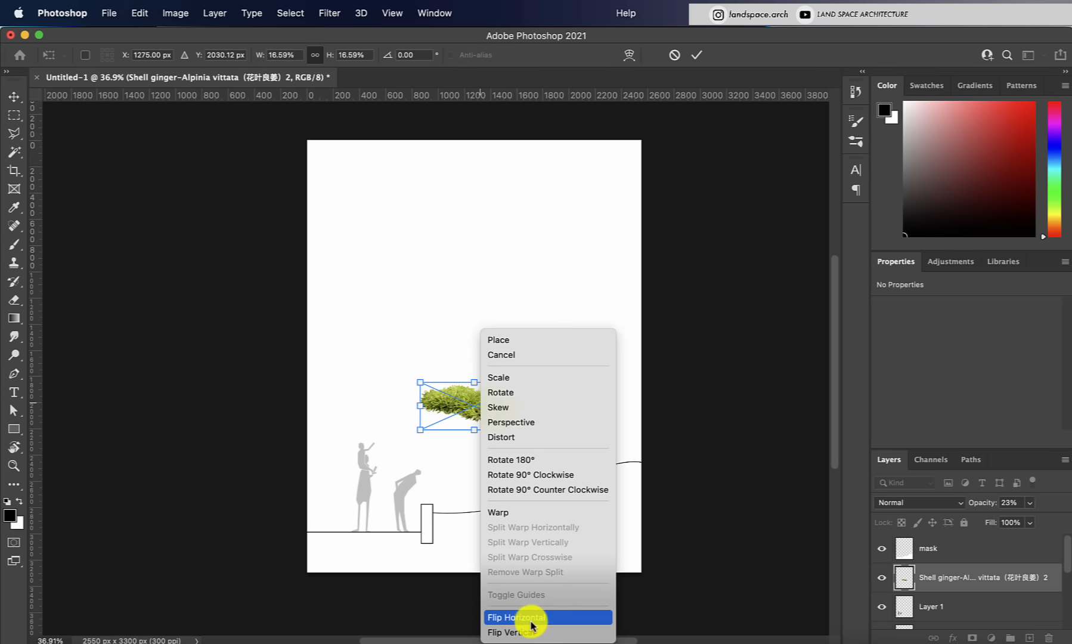
click(530, 622)
double_click(495, 415)
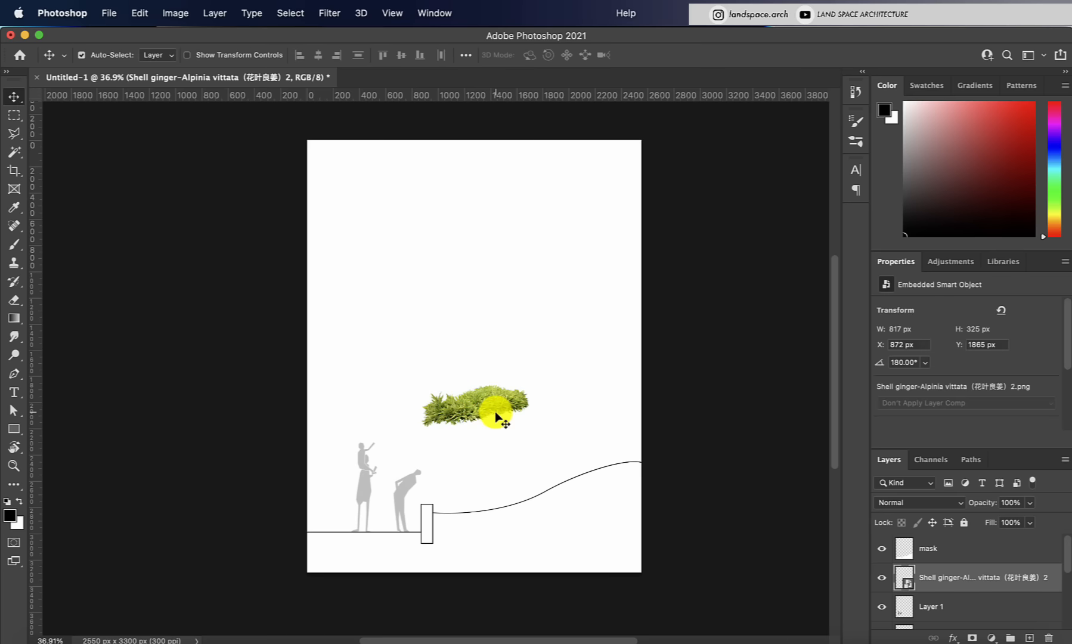
drag(496, 414, 500, 509)
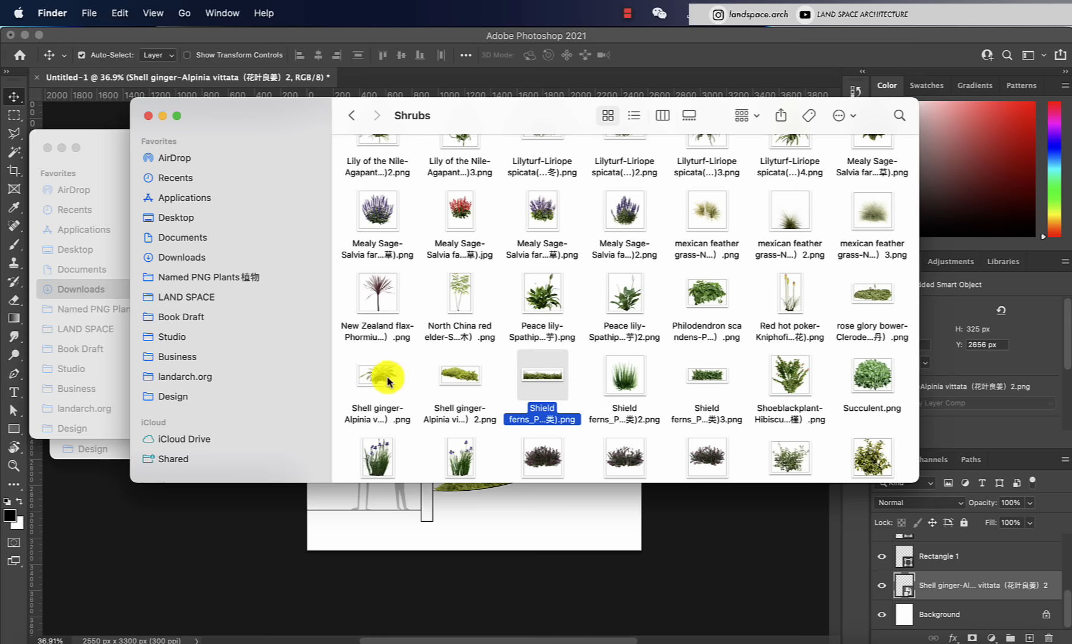
- Place the first Shell ginger cutout from the Shrubs folder, scale it down, and set it with a copy farther up the slope
click(382, 377)
drag(382, 377, 552, 539)
drag(476, 235, 499, 174)
drag(485, 249, 553, 459)
key(Return)
key(super+z)
- Add a text label with the names Shell ginger and Alpinia vittata beneath the planted slope, above the mask layer
key(super+Tab)
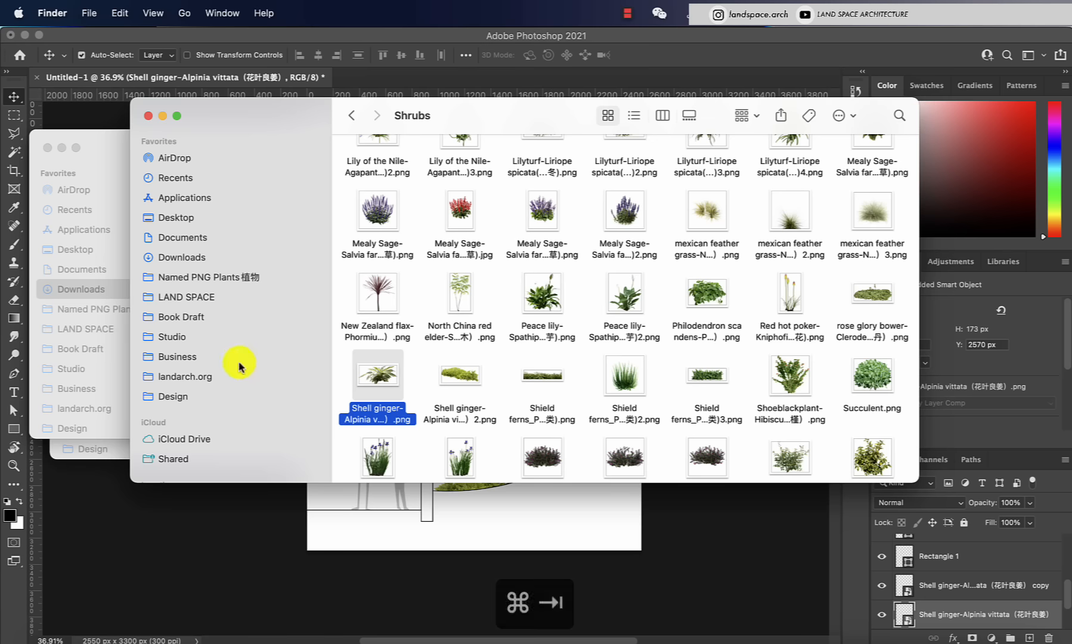
click(48, 148)
click(68, 173)
click(957, 546)
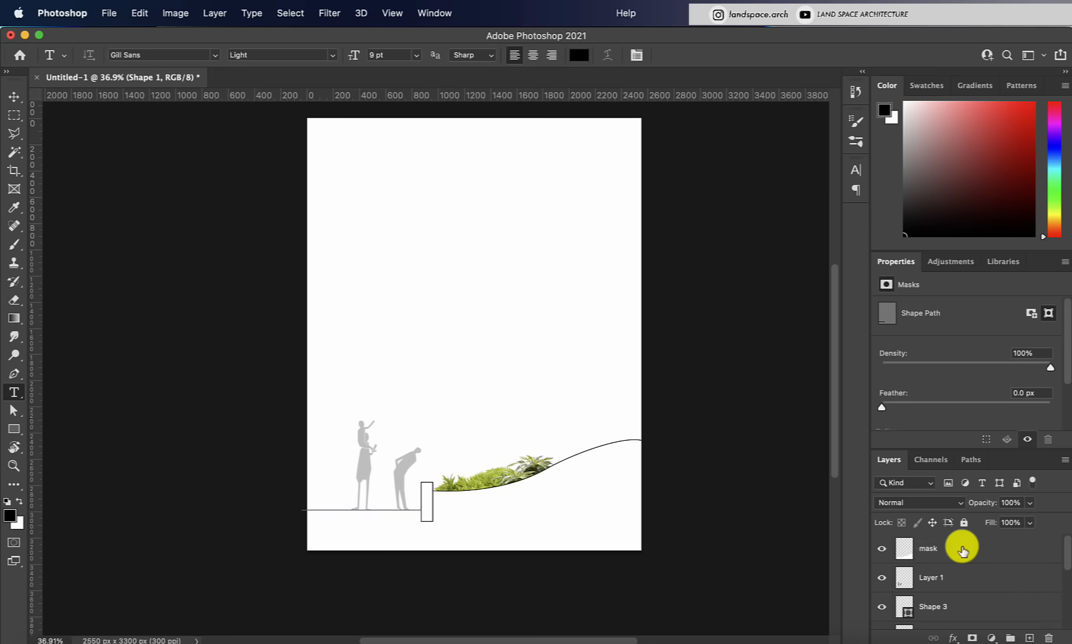
click(457, 522)
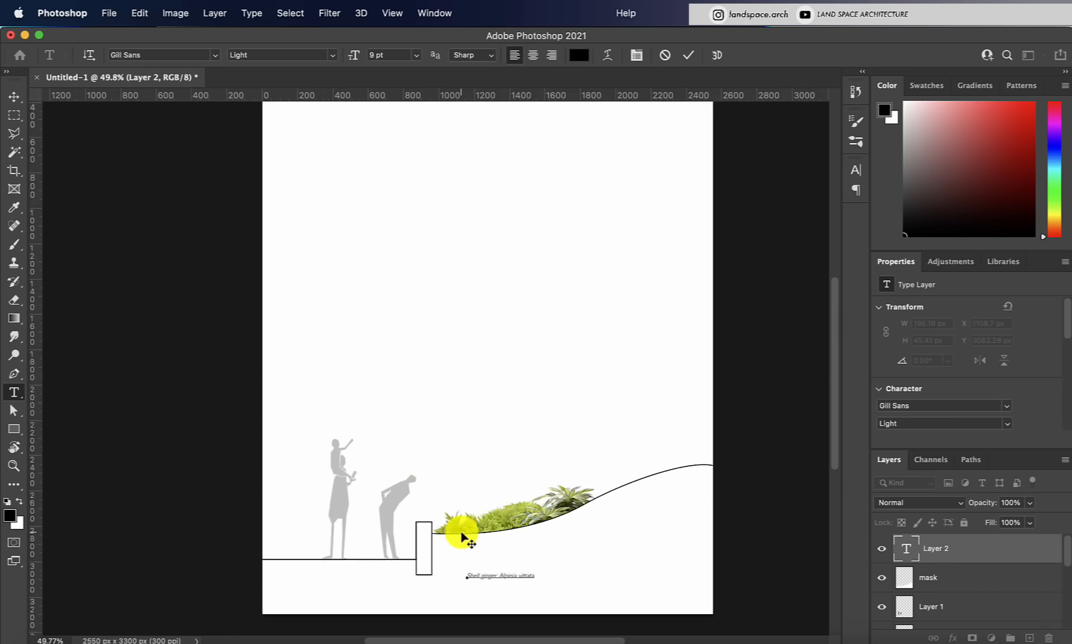
scroll(463, 536, up, 5)
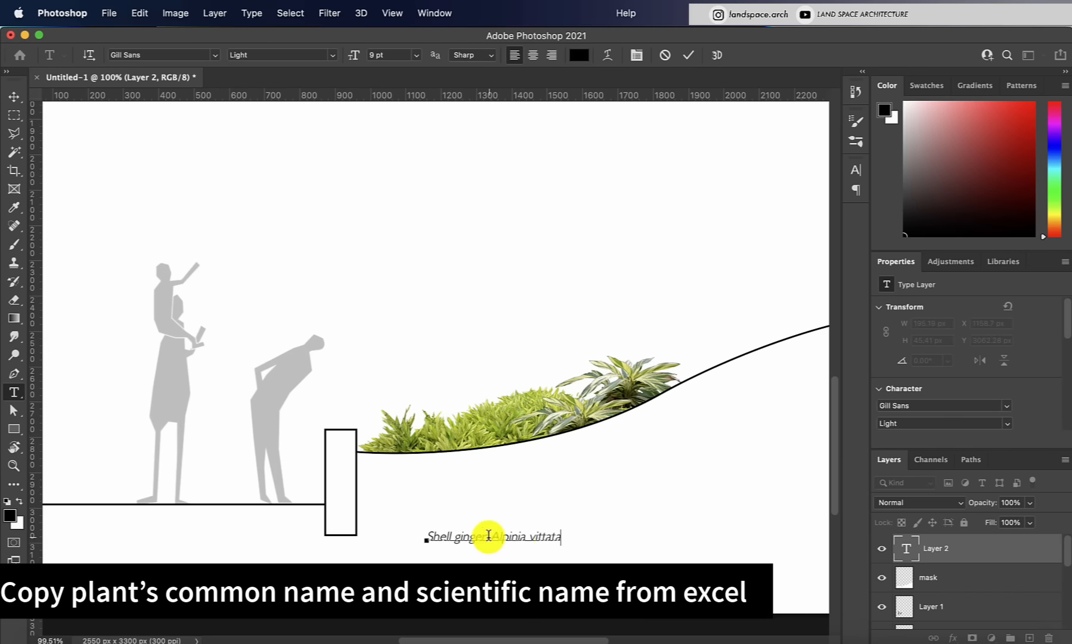
- Stack the label's names on two lines with the common name upright, and add a matching Agave label beside it
triple_click(489, 535)
click(855, 170)
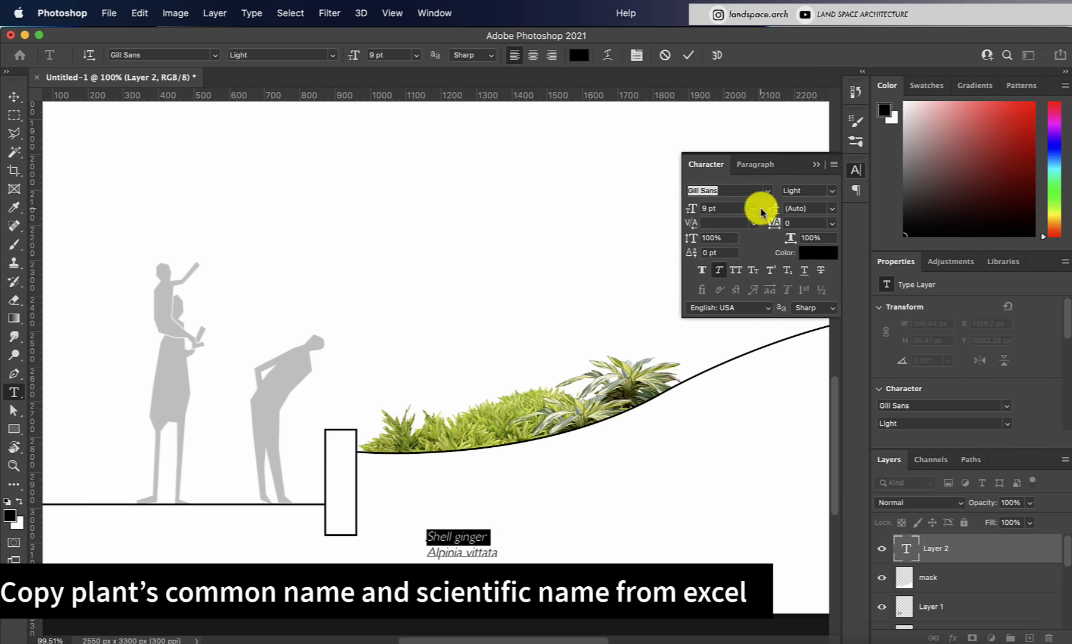
click(14, 96)
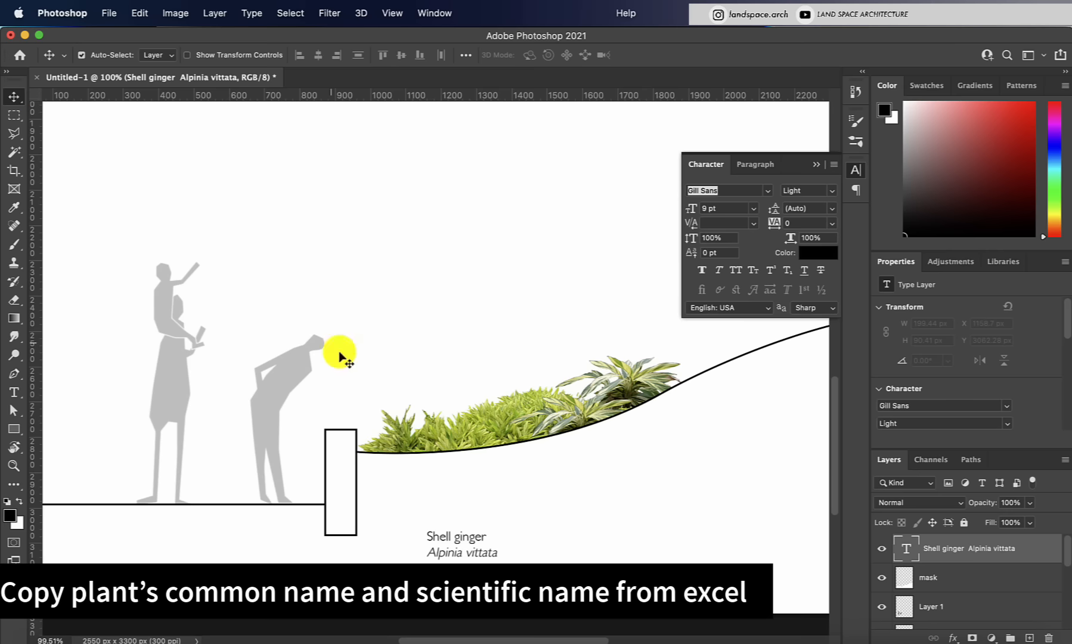
drag(459, 541, 500, 515)
- Place the second Aloe vera cutout PNG from the Shrubs folder into the Photoshop drawing
click(596, 642)
scroll(322, 395, up, 3)
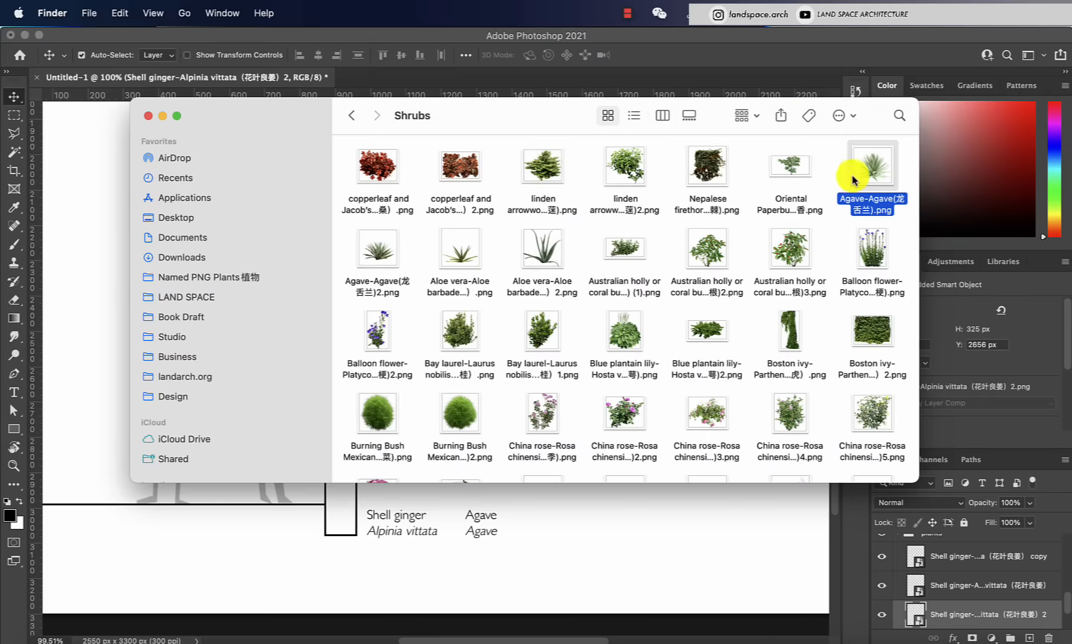
click(522, 251)
drag(521, 251, 484, 537)
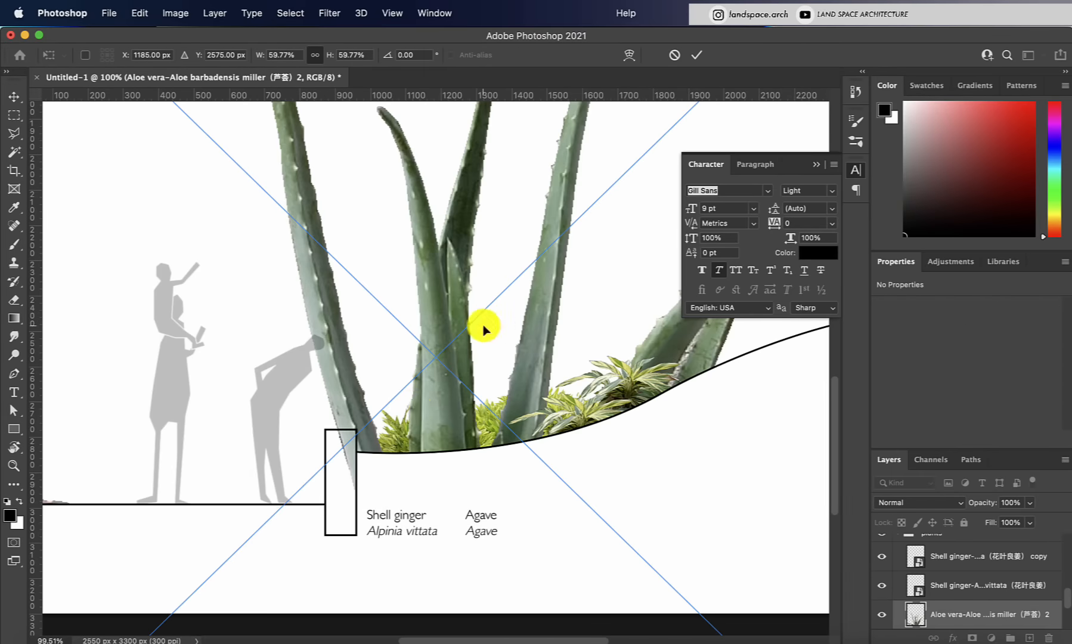
key(Return)
- Scale the Aloe vera cutout to about 16.5% and move it among the Shell ginger near the wall
key(super+t)
scroll(421, 443, down, 4)
drag(127, 362, 574, 359)
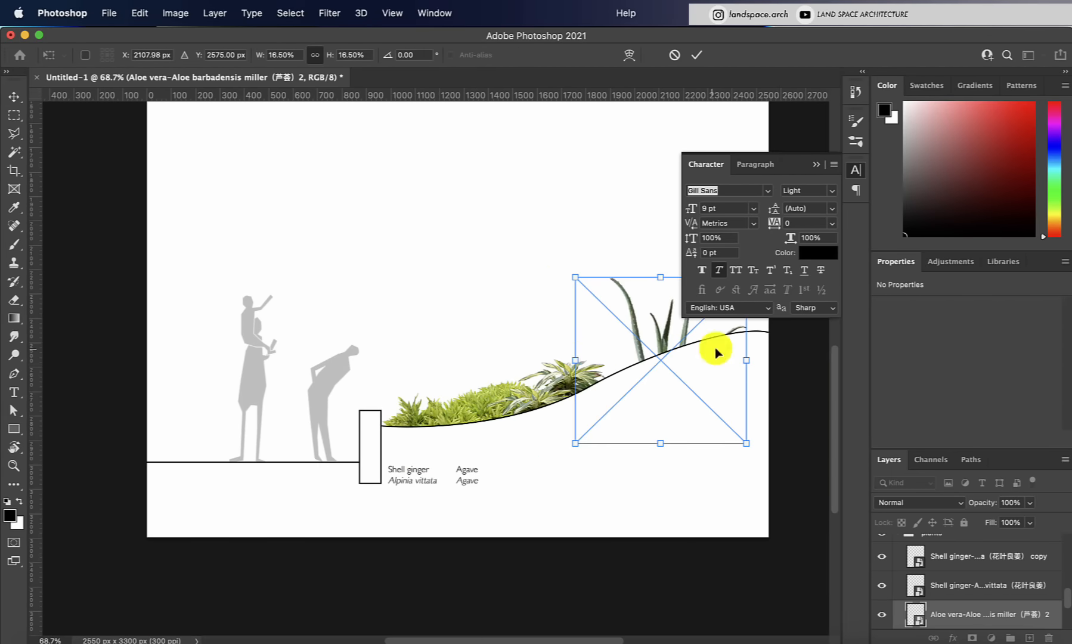
drag(716, 351, 471, 397)
key(Return)
- Move the Aloe vera layer below the Shell ginger layers and shift the plant slightly upward behind them
scroll(990, 581, down, 2)
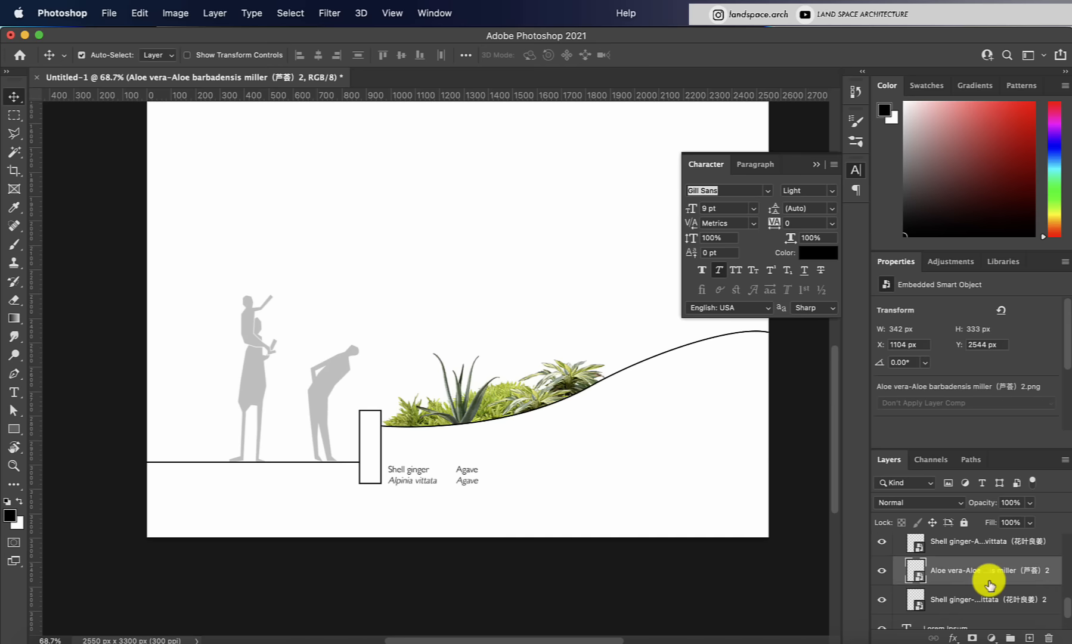
drag(954, 570, 967, 618)
drag(455, 374, 449, 358)
- Place an agave cutout from the Shrubs folder, scale it down behind the Shell ginger beside the aloe, and fade it
key(super+Tab)
drag(390, 239, 522, 558)
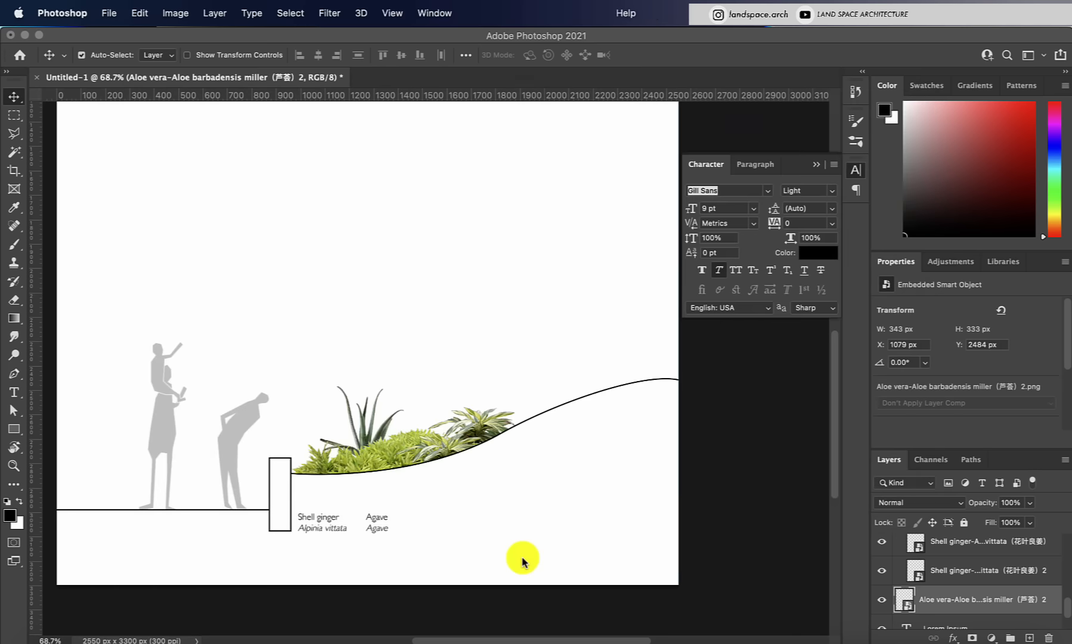
drag(680, 346, 256, 346)
drag(158, 368, 419, 427)
drag(419, 310, 419, 363)
drag(421, 411, 436, 395)
key(Return)
drag(1005, 523, 986, 522)
drag(437, 409, 424, 410)
- Switch to Excel and copy the Gulf Muhly common name and scientific name from the Shrubs sheet
key(super+Tab)
scroll(527, 474, up, 5)
scroll(528, 474, up, 5)
drag(96, 423, 302, 421)
key(super+c)
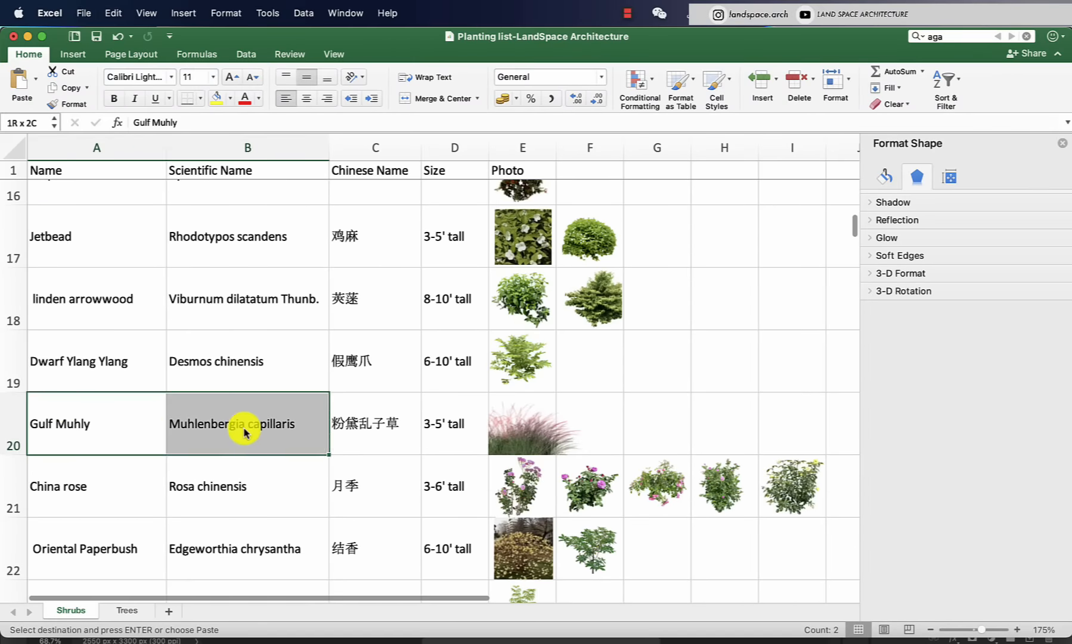
- In Photoshop, duplicate the Agave label farther along beneath the slope and replace its text with Gulf Muhly, Muhlenbergia capillaris
key(super+Tab)
drag(475, 532, 587, 540)
double_click(516, 532)
key(super+a)
key(super+v)
click(18, 97)
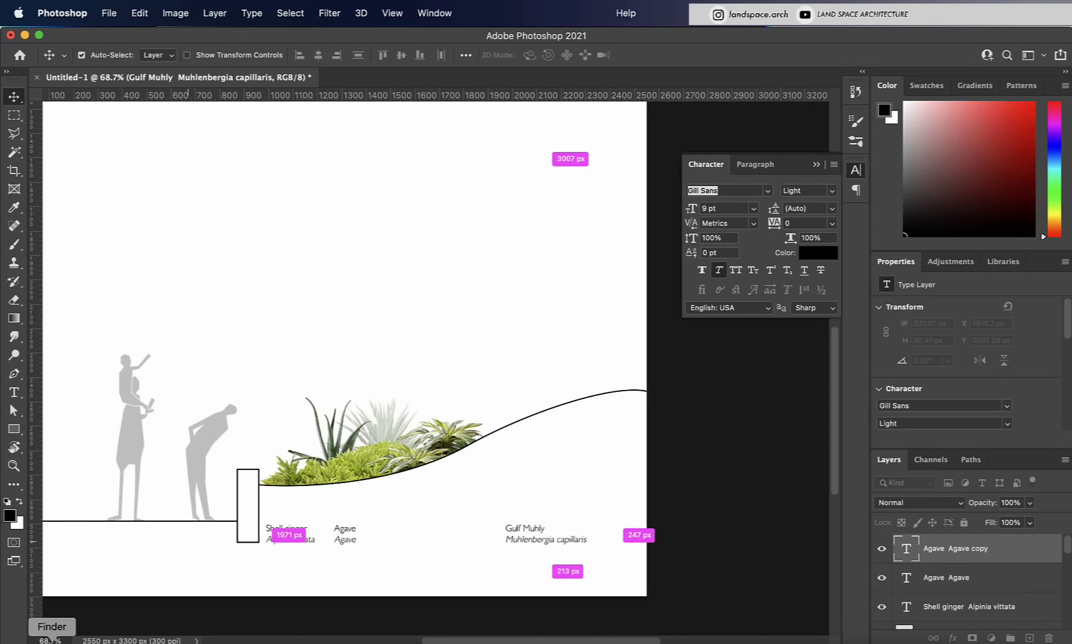
- Find the first Gulf Muhly cutout PNG in the Shrubs folder and place it into the Photoshop drawing
click(52, 642)
key(g)
click(877, 173)
drag(877, 173, 556, 554)
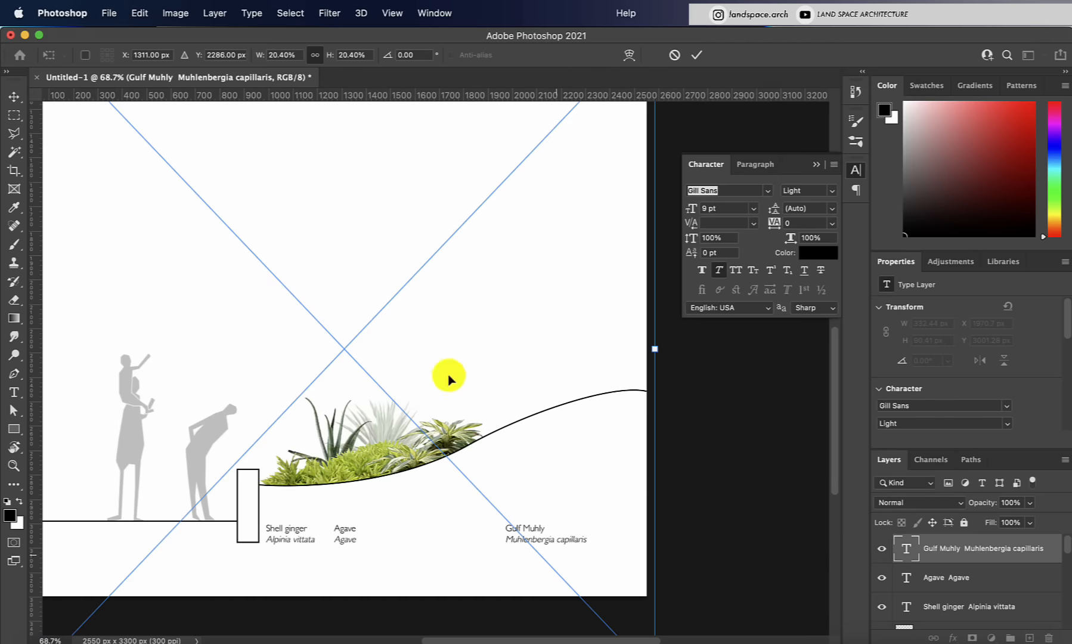
- Scale the Gulf Muhly cutout to about 901 by 722 px, flip it horizontally, and move it to the slope's crest
drag(655, 349, 292, 359)
drag(125, 401, 405, 402)
right_click(404, 400)
click(466, 618)
key(Return)
key(super+Tab)
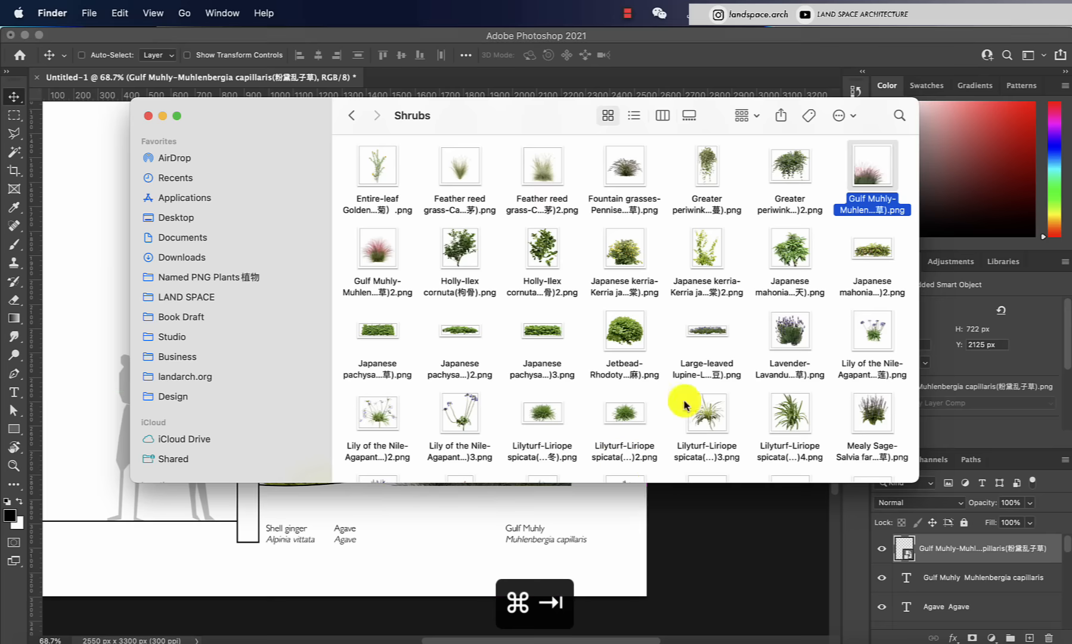
key(super+Tab)
drag(508, 446, 633, 377)
- Move the Gulf Muhly layer to the bottom of the stack and delete the Lorem ipsum text layer above the background
drag(984, 549, 1021, 643)
click(1022, 643)
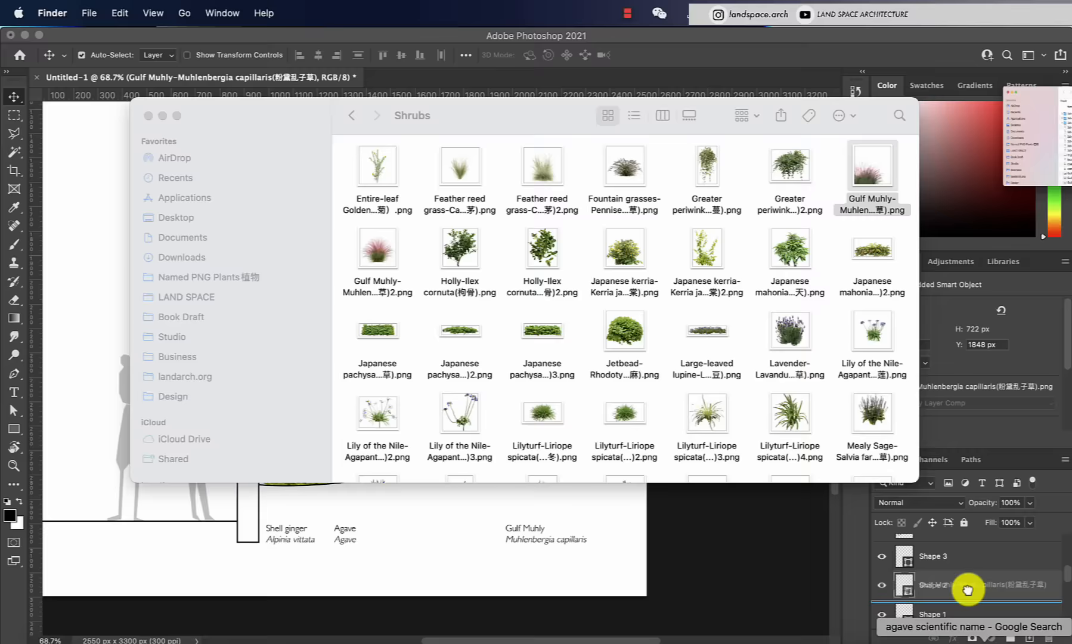
key(super+w)
click(721, 487)
drag(984, 552, 946, 578)
click(768, 588)
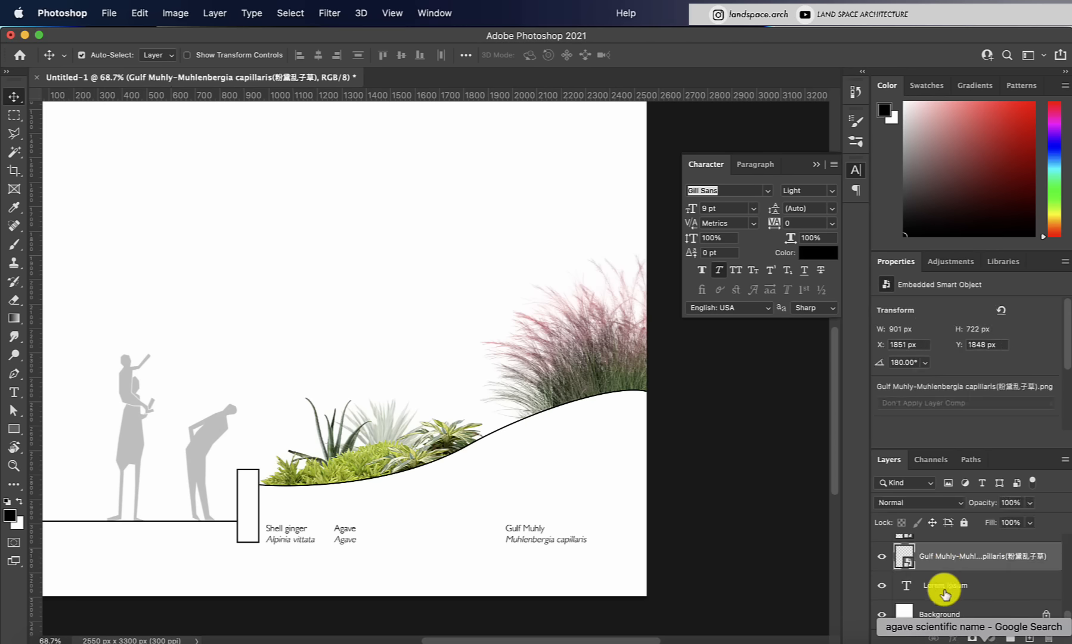
click(945, 590)
key(Delete)
- Scale the Gulf Muhly to about 403 by 323 px on the crest and place a copy lower down the slope
click(598, 342)
key(super+t)
drag(568, 147, 569, 282)
drag(605, 365, 623, 365)
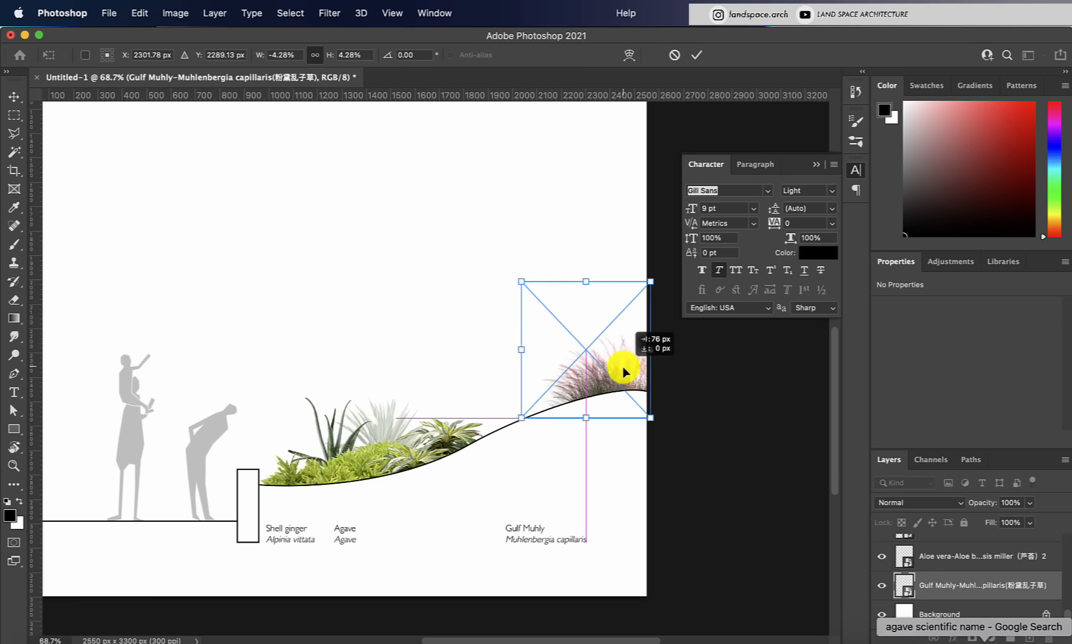
drag(591, 282, 592, 296)
drag(613, 372, 559, 393)
key(Return)
- Brighten the lower Gulf Muhly copy by raising the midtones with a Curves adjustment
key(super+m)
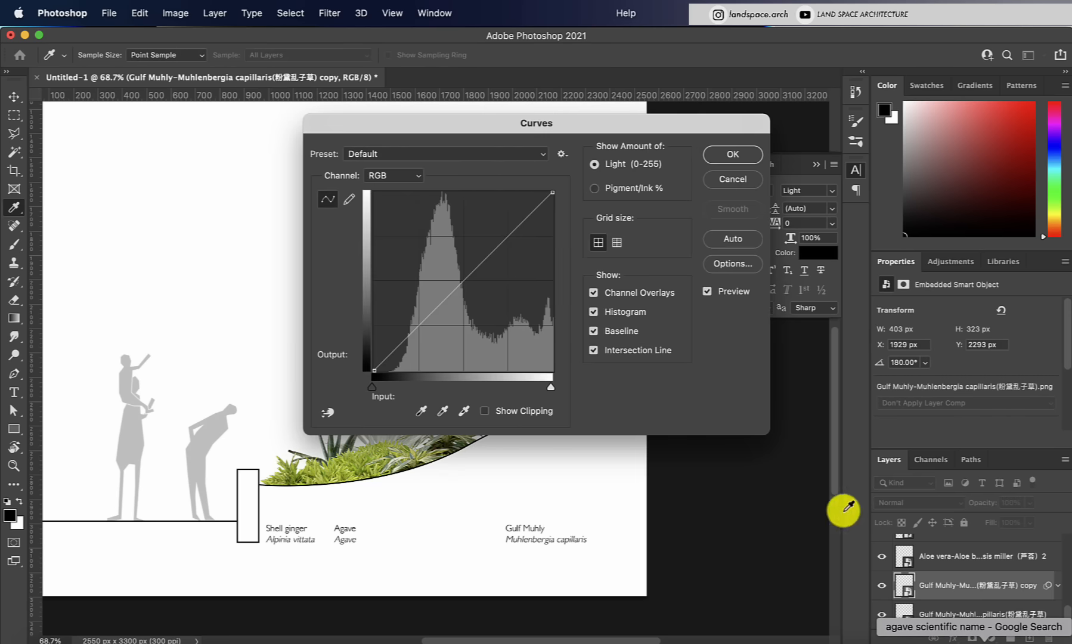
drag(472, 273, 449, 244)
drag(473, 130, 810, 169)
drag(785, 282, 795, 269)
click(1054, 189)
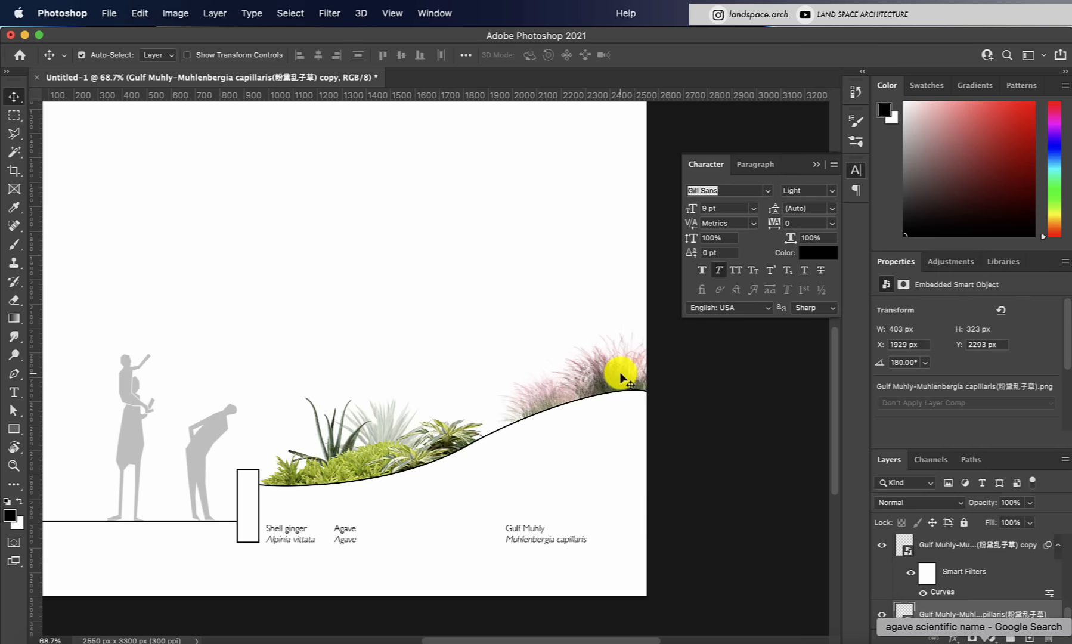
- Brighten the crest Gulf Muhly with Curves from input 143 to output 189, and move the lower copy's layer directly above the background
click(619, 374)
key(super+m)
click(742, 183)
key(super+m)
drag(476, 269, 474, 238)
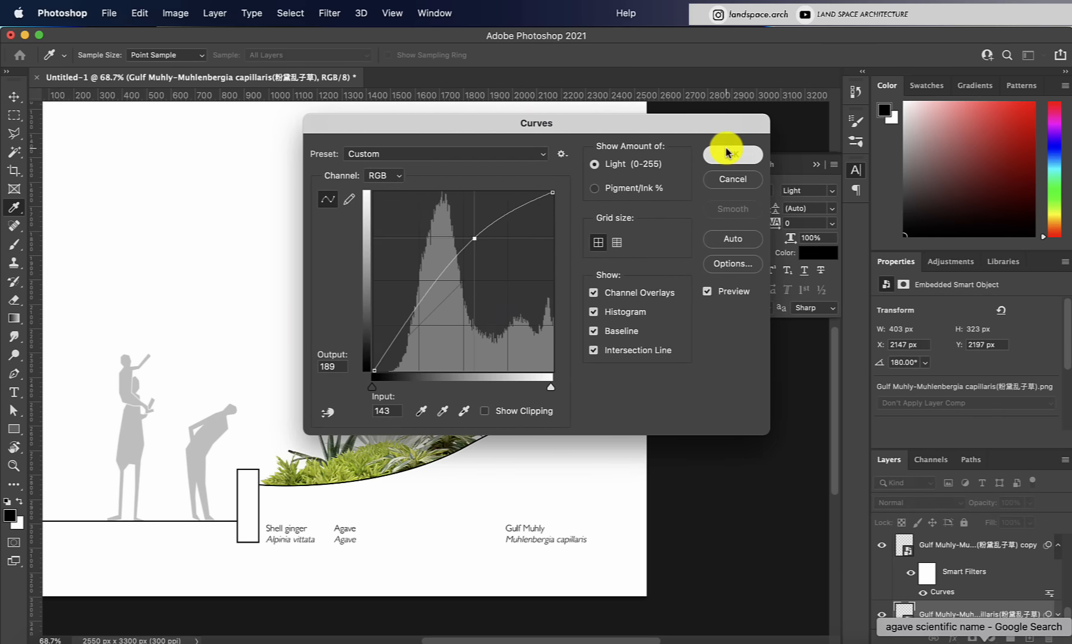
click(728, 151)
mouse_move(540, 388)
mouse_down()
mouse_move(531, 391)
mouse_move(543, 388)
mouse_up()
drag(946, 552, 954, 595)
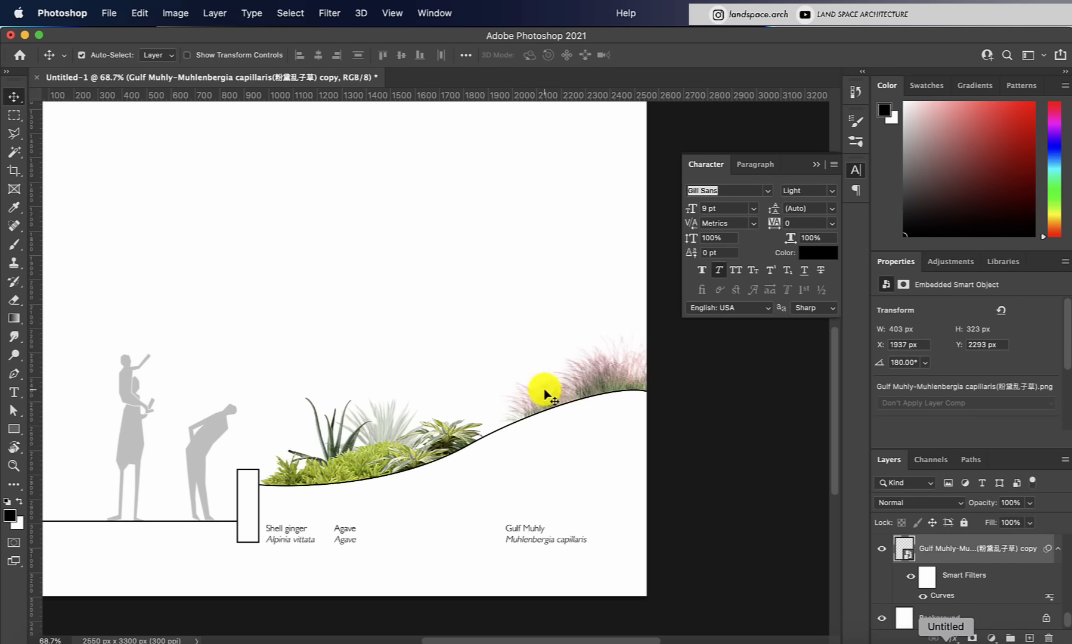
- Bring in the second Gulf Muhly cutout from the plant folder, scaled to about 406 by 349 px, and place it on the slope beside the Shell ginger
key(super+Tab)
drag(376, 247, 400, 569)
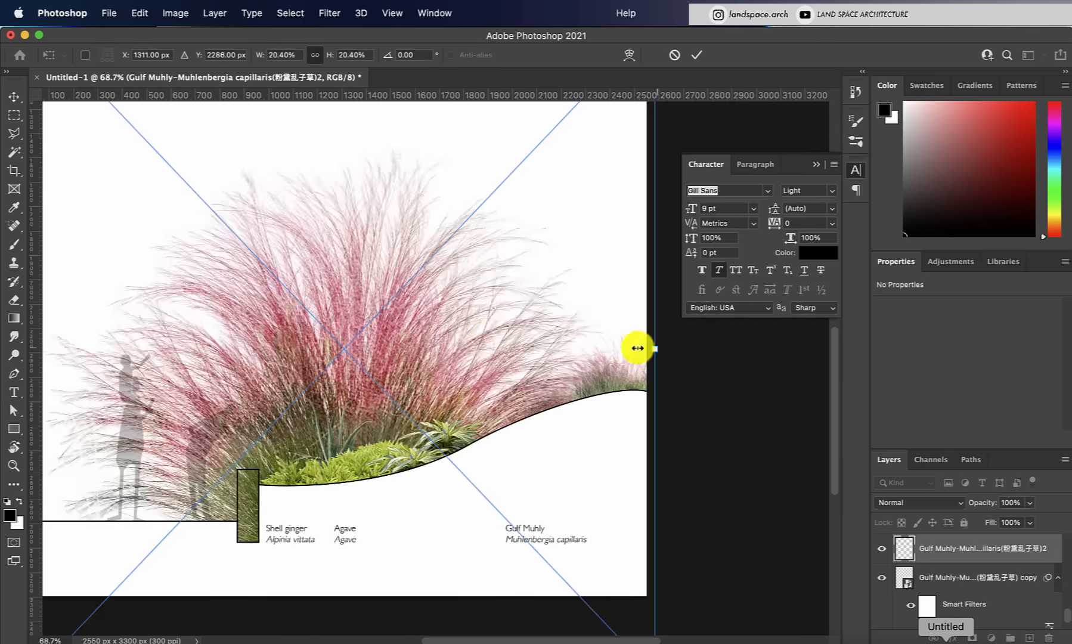
drag(653, 349, 212, 349)
drag(146, 354, 521, 412)
drag(496, 313, 495, 337)
key(Return)
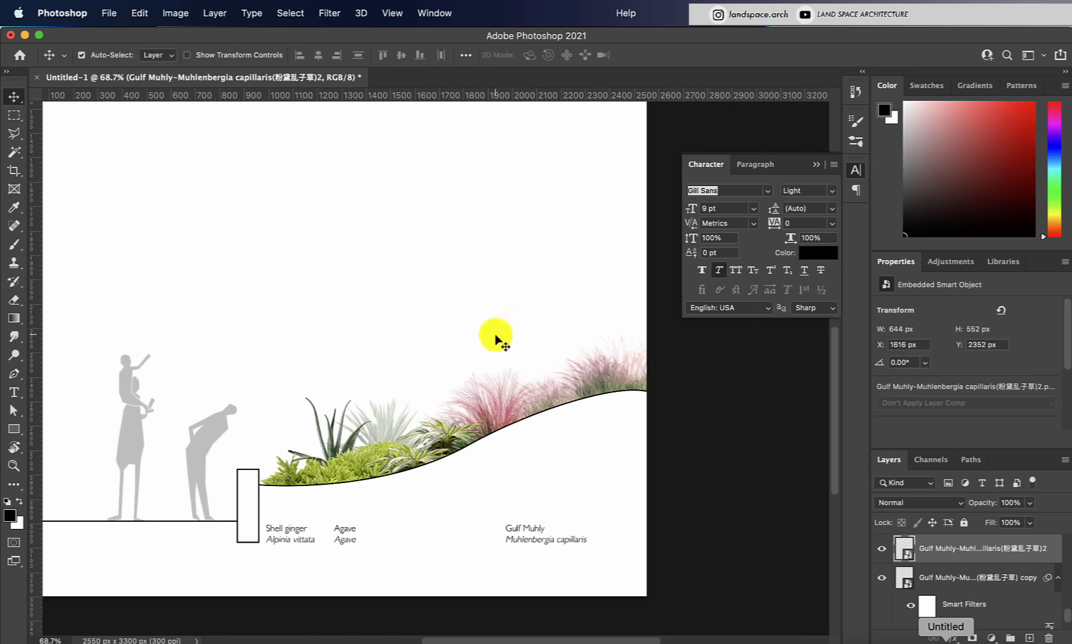
key(super+t)
drag(492, 501, 494, 442)
key(Return)
- Place a copy of the second Gulf Muhly farther uphill, layered behind the other grasses, and reposition the original beside it
drag(498, 392, 552, 379)
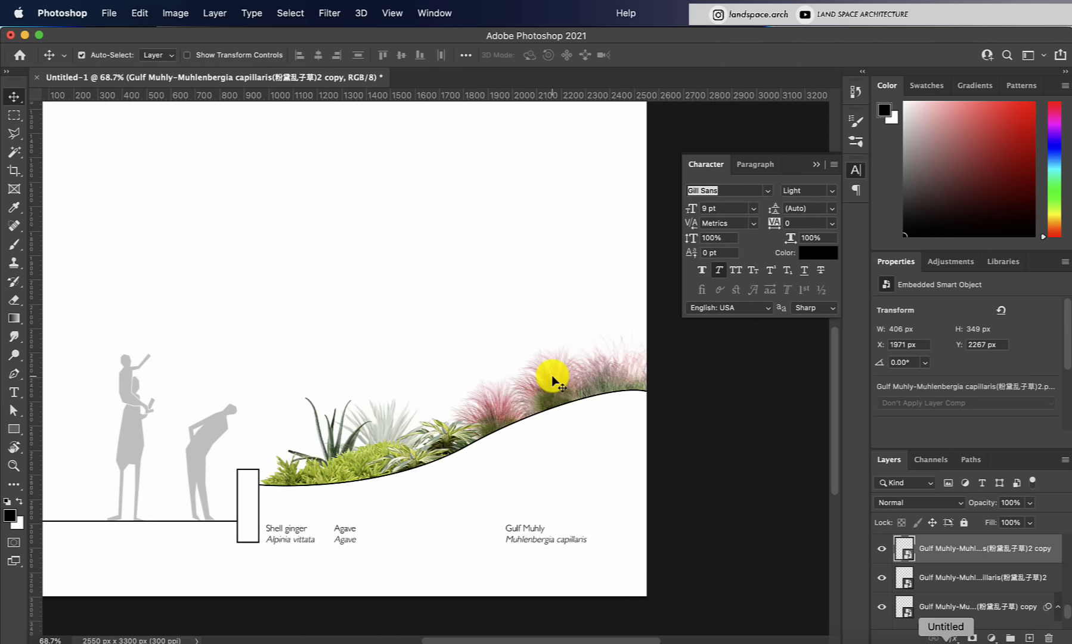
drag(1006, 557, 998, 607)
drag(580, 397, 495, 411)
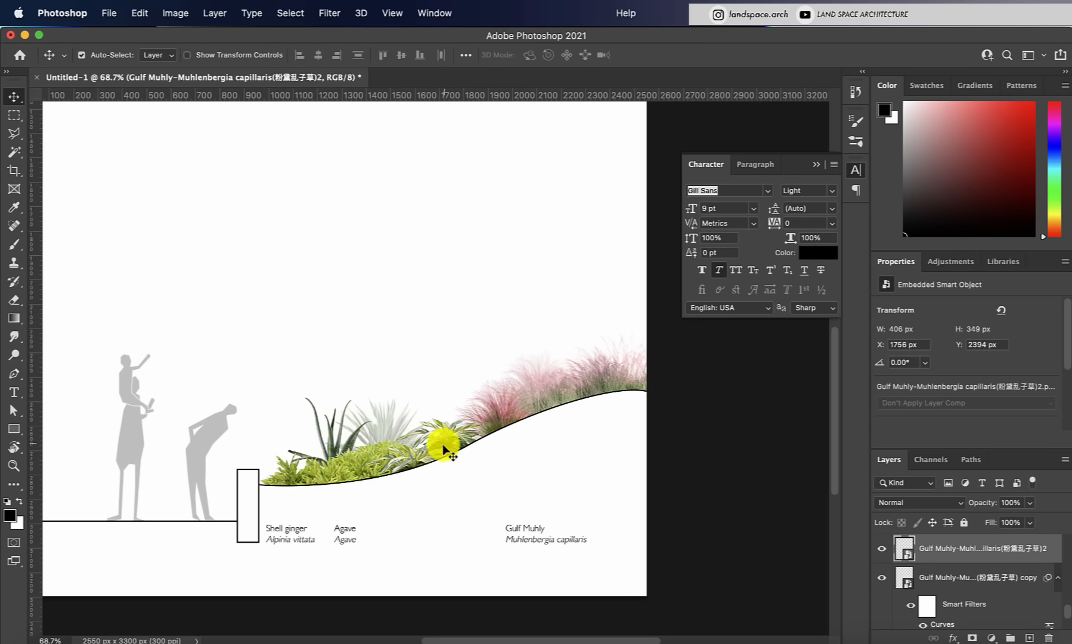
- Shift the Shell ginger and Agave labels together slightly to the right beneath their plants
click(295, 531)
shift+click(351, 533)
drag(351, 533, 364, 534)
- Bring in the Blue Jacaranda cutout from the plant folder, scaled to about 1546 by 1294 px, and stand it on the slope
key(super+Tab)
drag(613, 233, 525, 540)
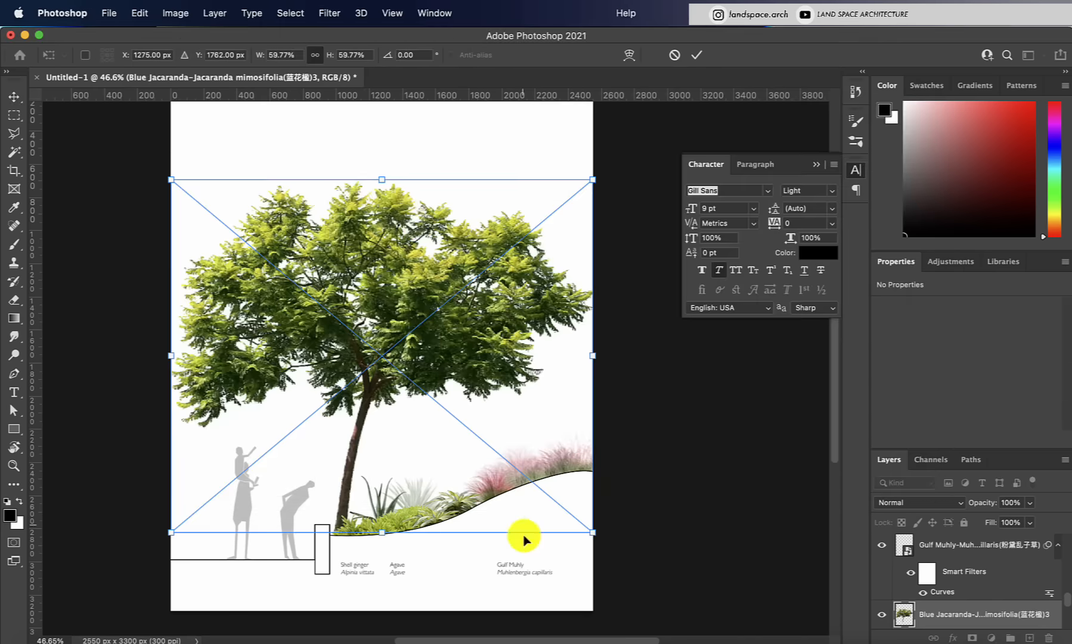
drag(389, 179, 387, 317)
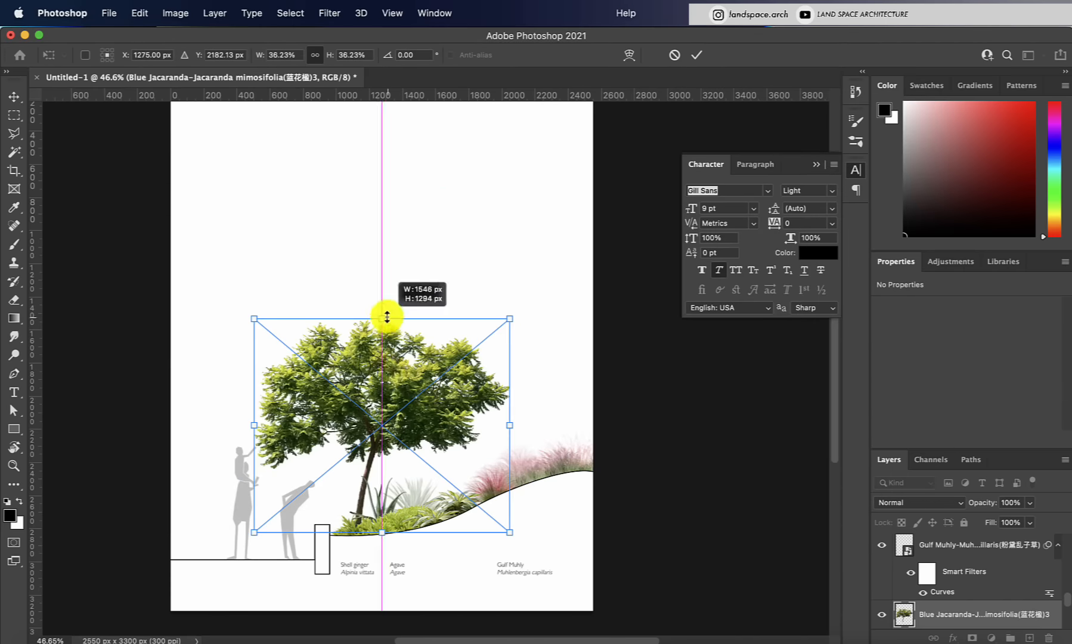
drag(387, 370, 491, 352)
key(Return)
- Scale the Blue Jacaranda to about 1446 by 1210 px and copy its common and scientific names from the Excel planting list's Trees sheet
scroll(963, 605, down, 2)
scroll(963, 606, up, 1)
key(super+t)
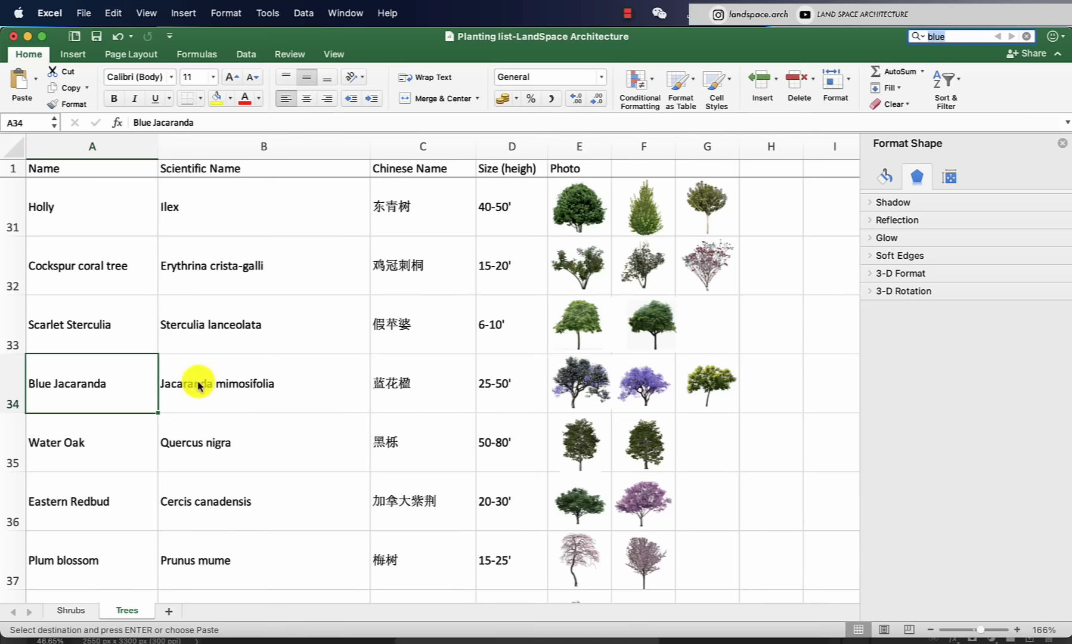
key(super+Tab)
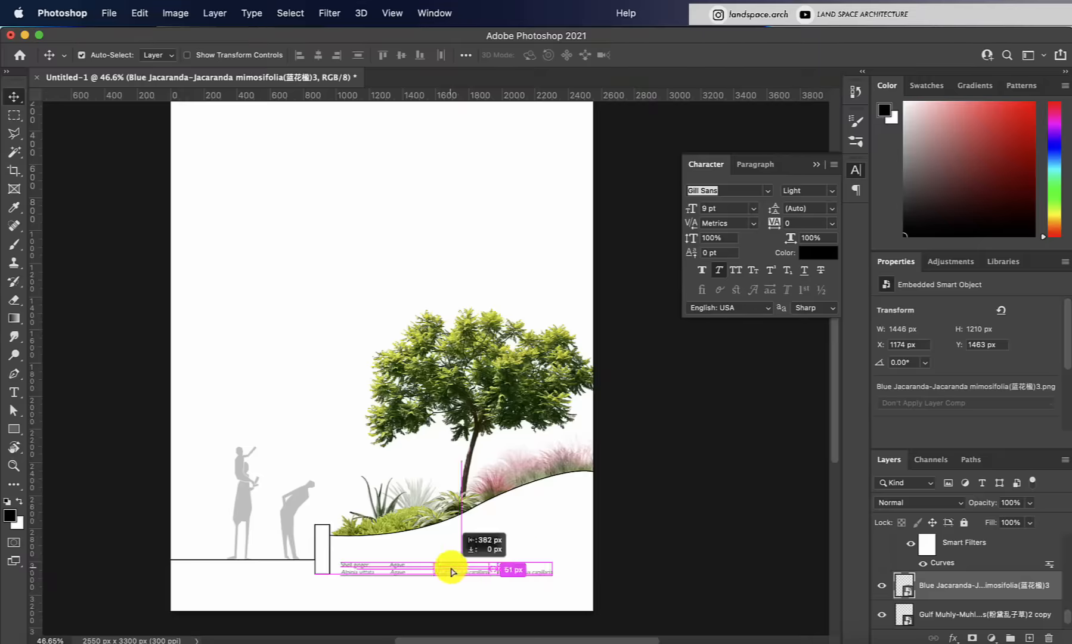
key(t)
click(449, 565)
click(12, 99)
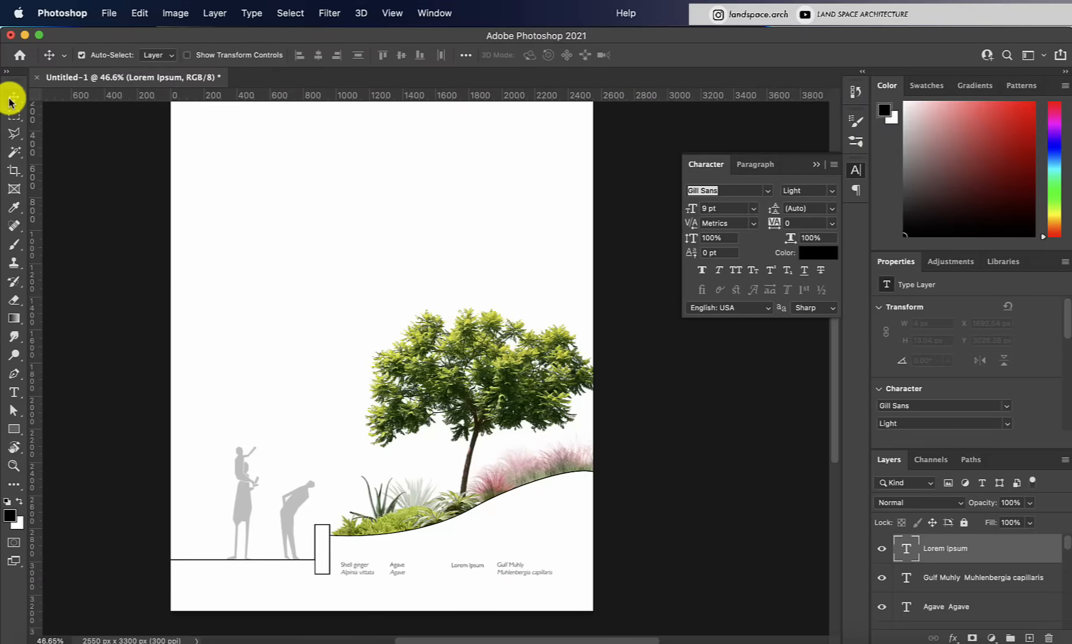
key(BackSpace)
- Duplicate the Gulf Muhly label beside Agave and replace its text with Blue Jacaranda and the scientific name Jacaranda mimosifolia
drag(516, 564, 446, 570)
double_click(447, 571)
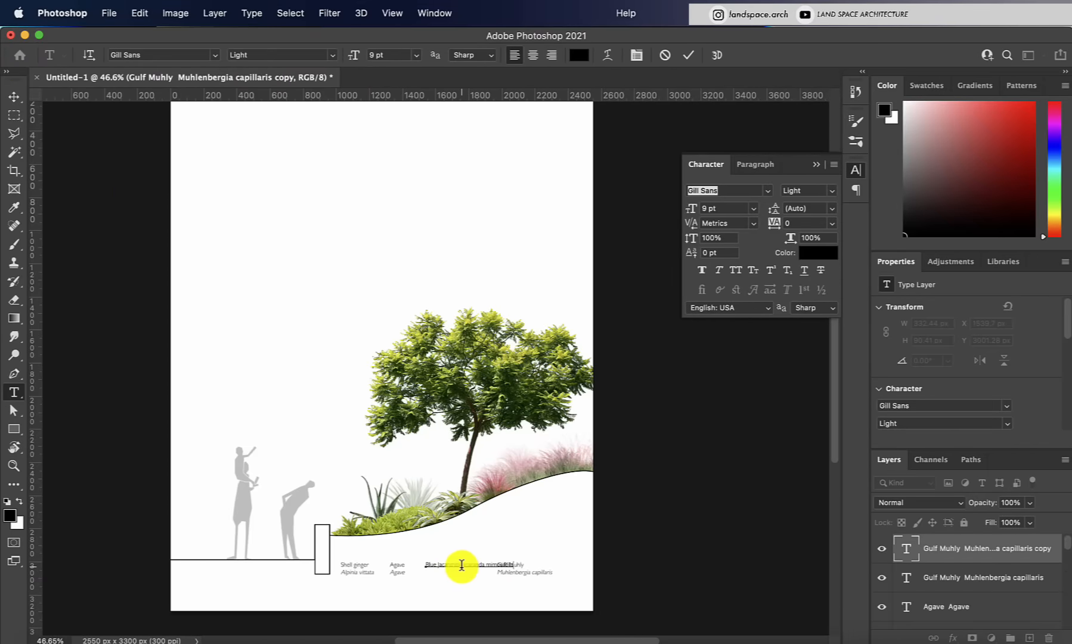
- Move the Blue Jacaranda tree about 48 px toward the wall and scale it down slightly
drag(494, 404, 485, 405)
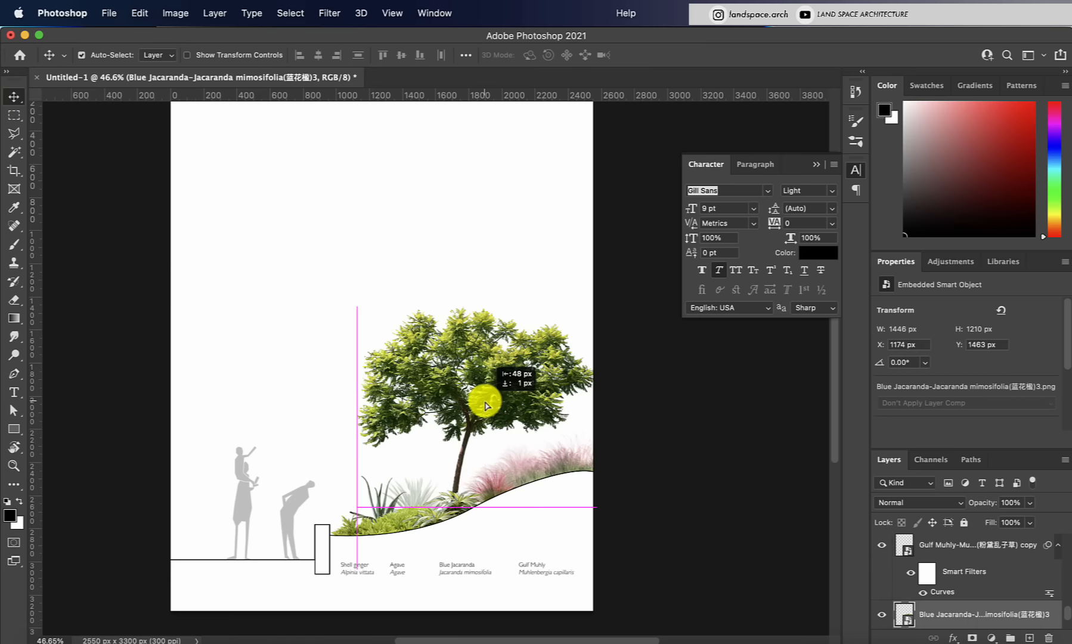
key(ctrl+t)
drag(487, 307, 476, 323)
key(Return)
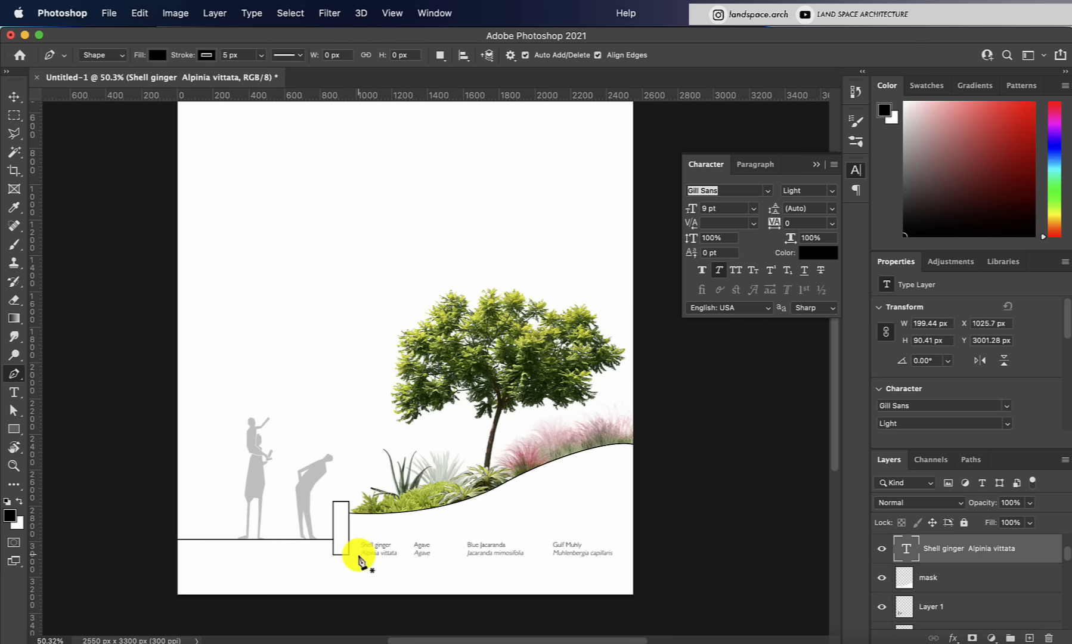
- Draw vertical leader lines between the slope and the plant labels, and group them at about 25% opacity
click(358, 554)
click(946, 576)
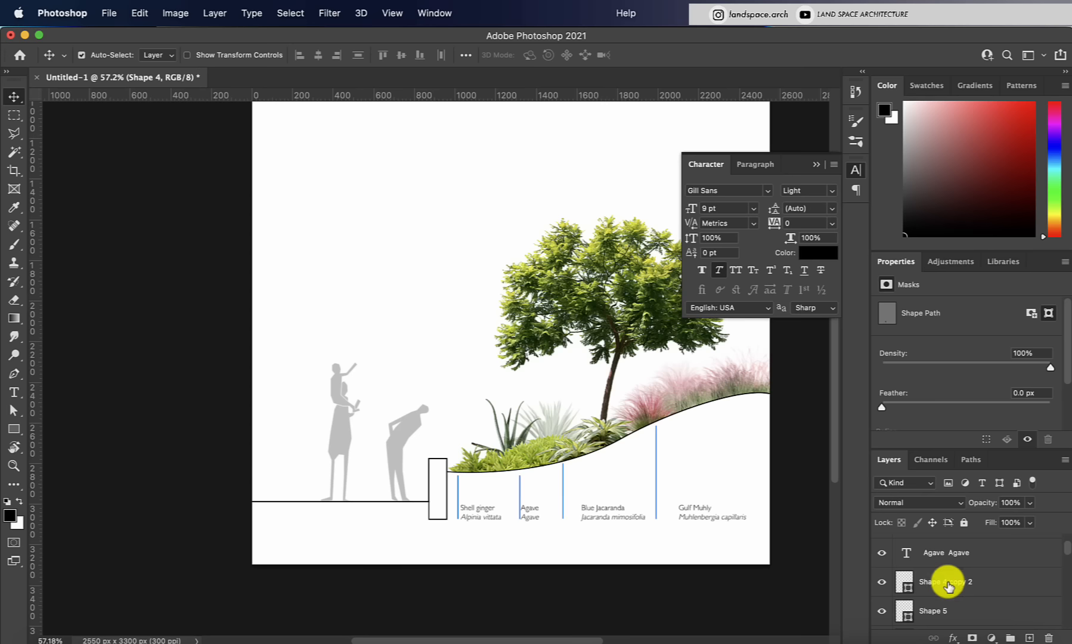
click(1030, 503)
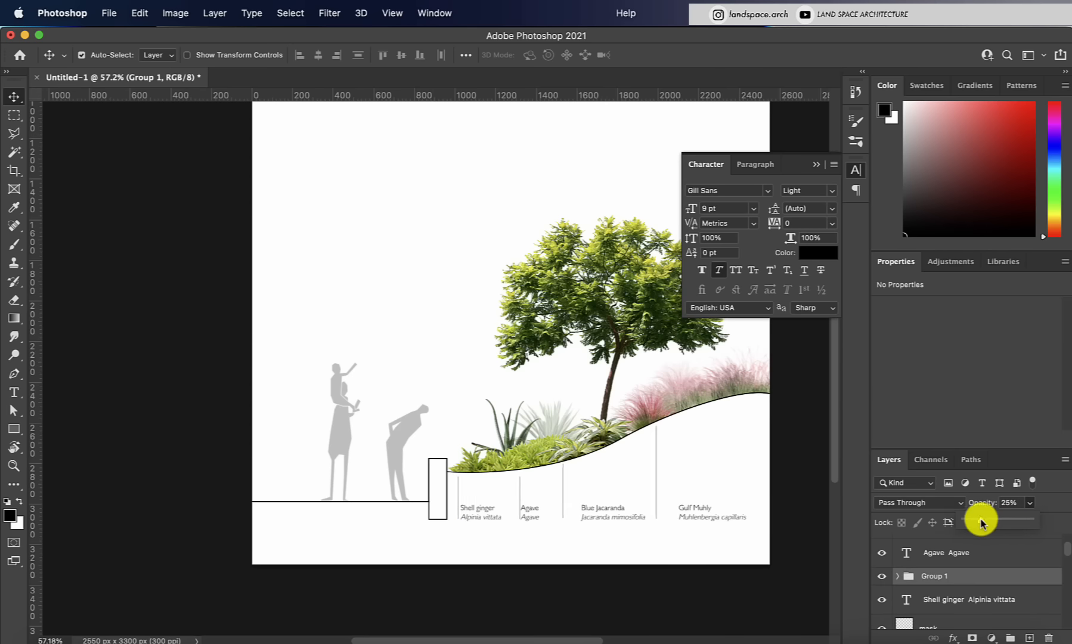
click(783, 558)
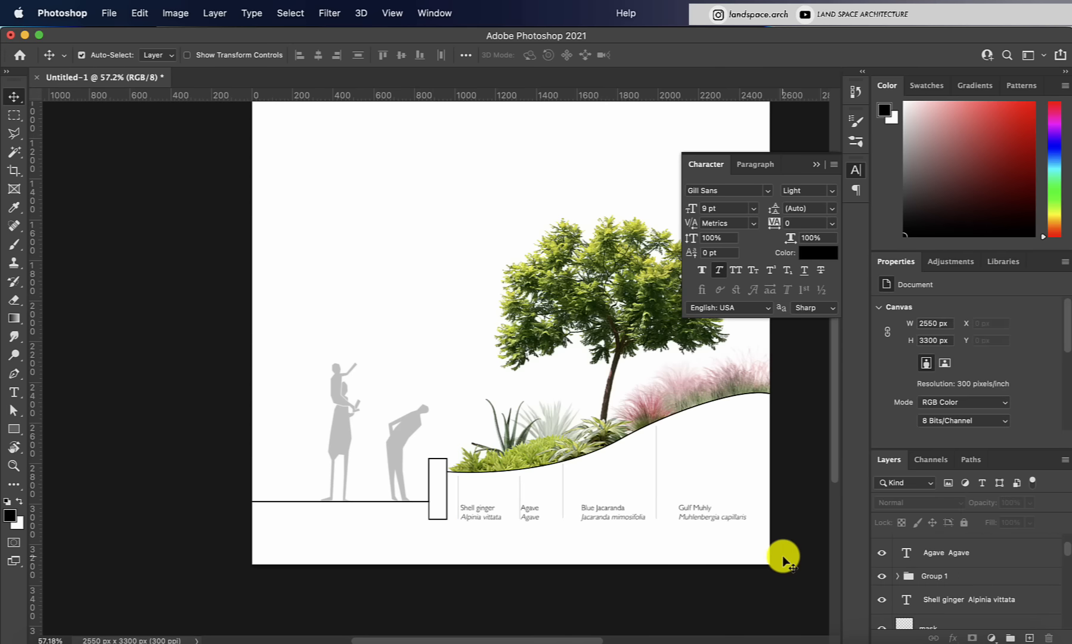
click(897, 577)
click(963, 591)
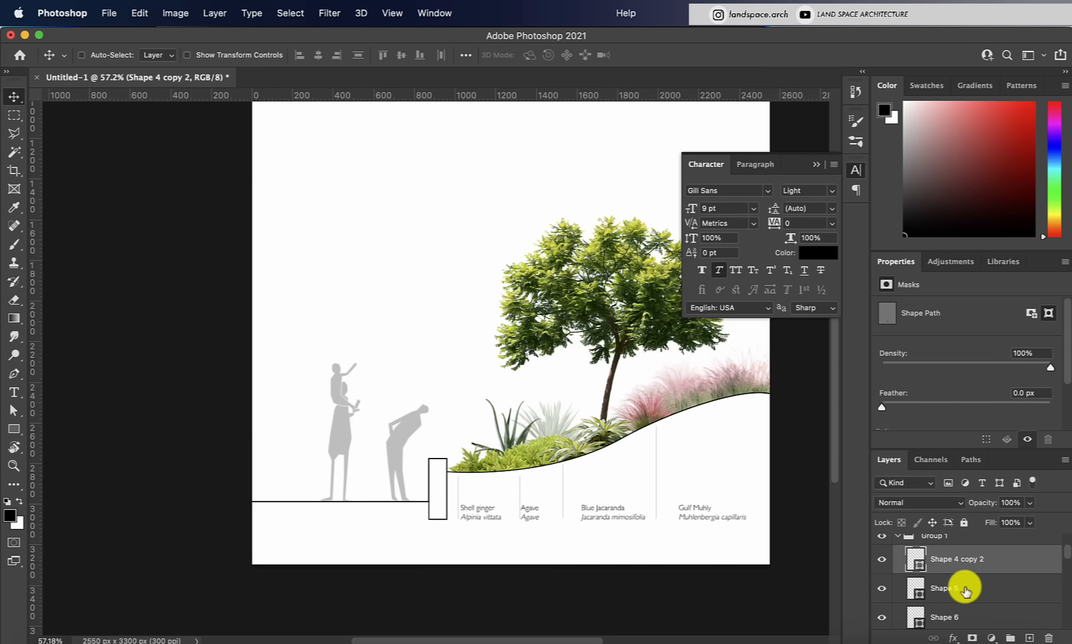
click(966, 589)
key(super+t)
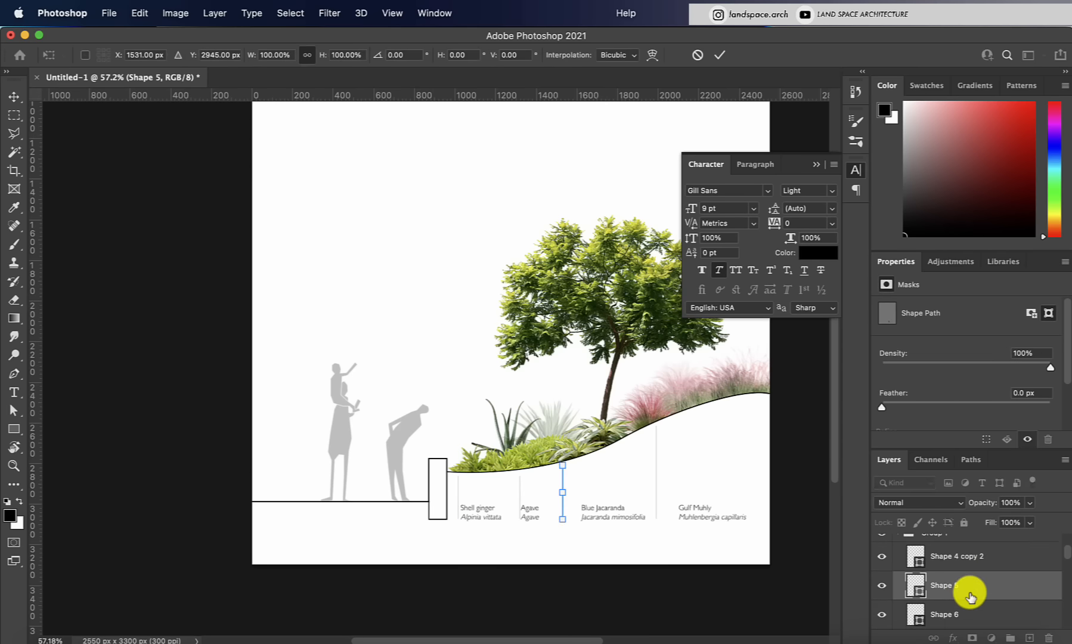
key(Return)
click(970, 608)
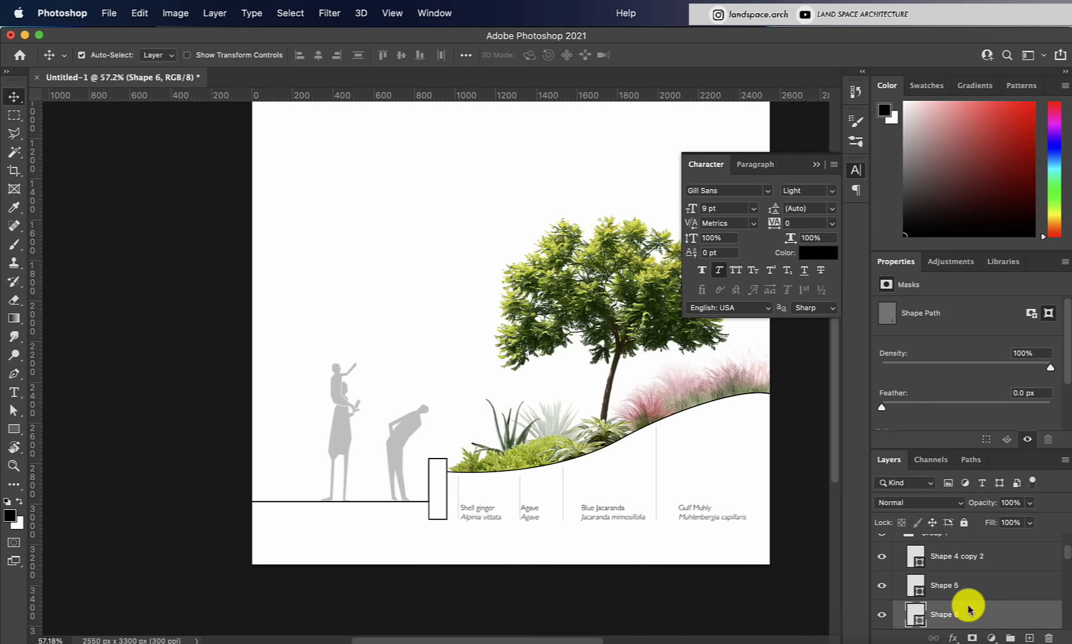
- Extend the canvas upward with the Crop tool to a height of about 3858 px
key(super+minus)
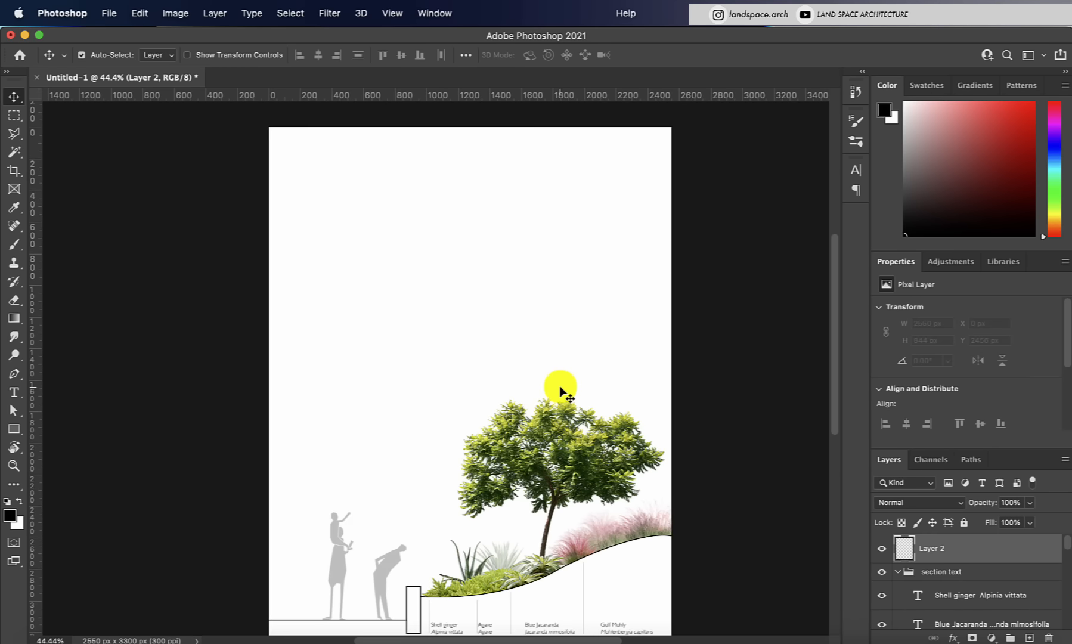
scroll(559, 388, up, 3)
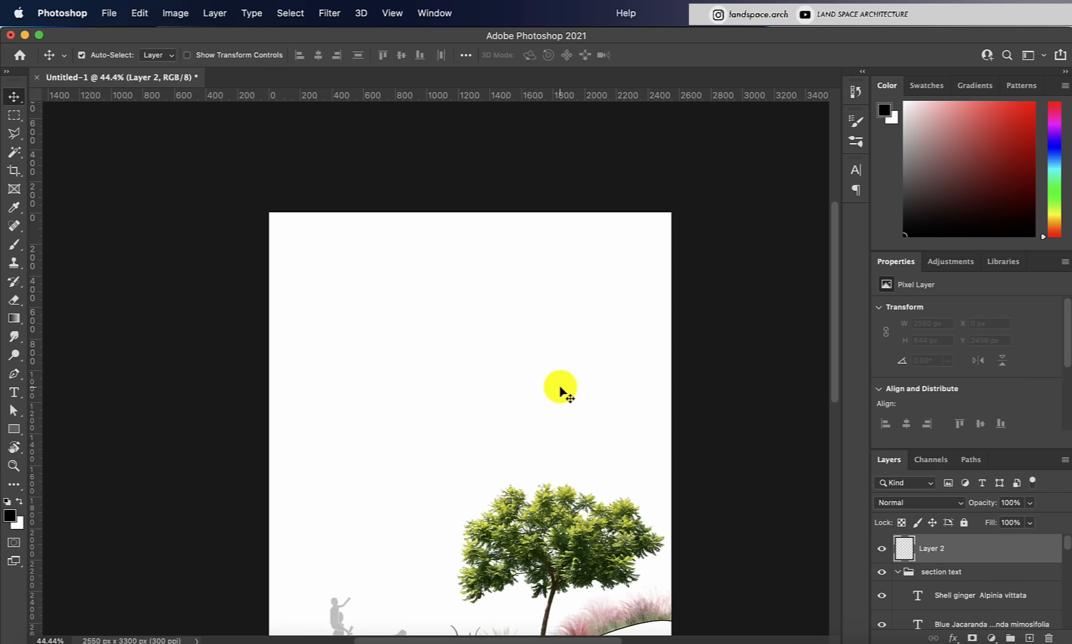
key(c)
drag(484, 222, 480, 182)
key(Return)
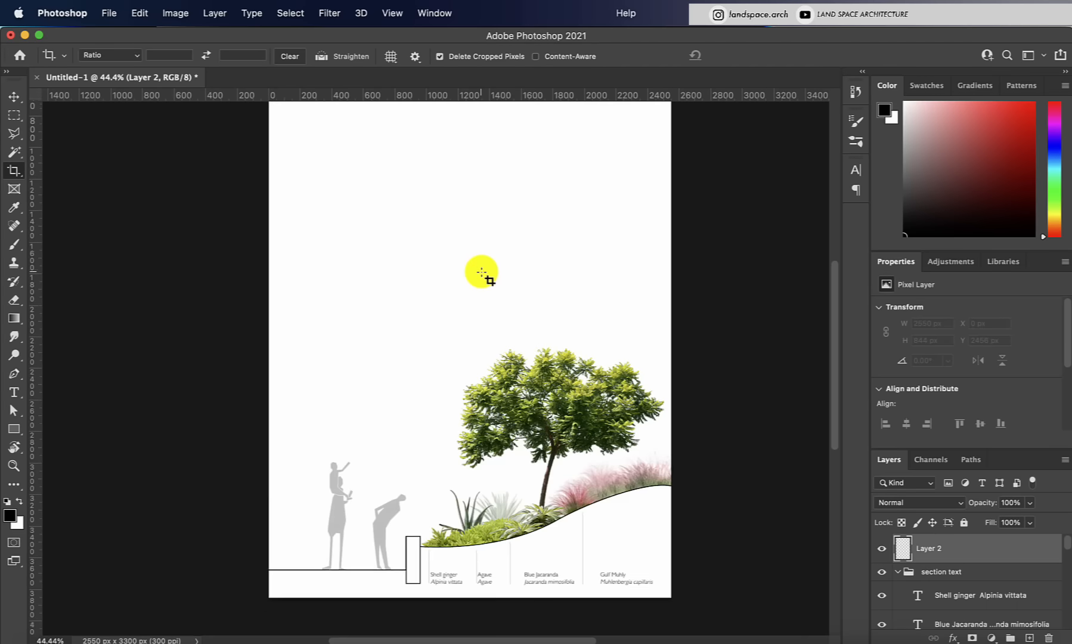
- Draw a circle about 823 px in diameter above the tree, with no fill and a 100 px stroke
drag(12, 430, 65, 440)
drag(417, 278, 556, 406)
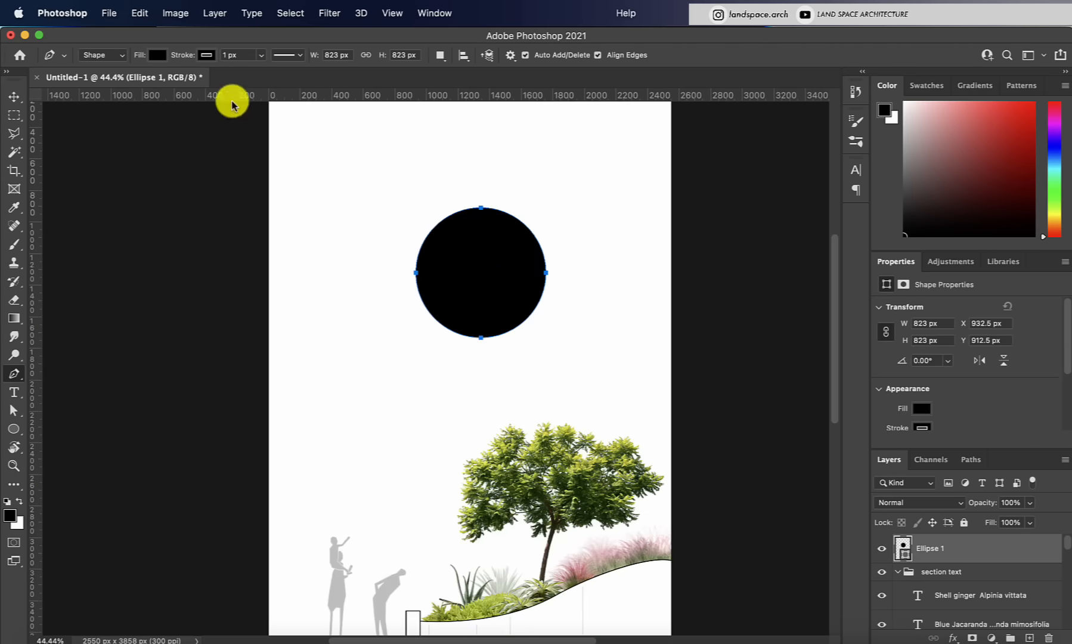
click(158, 55)
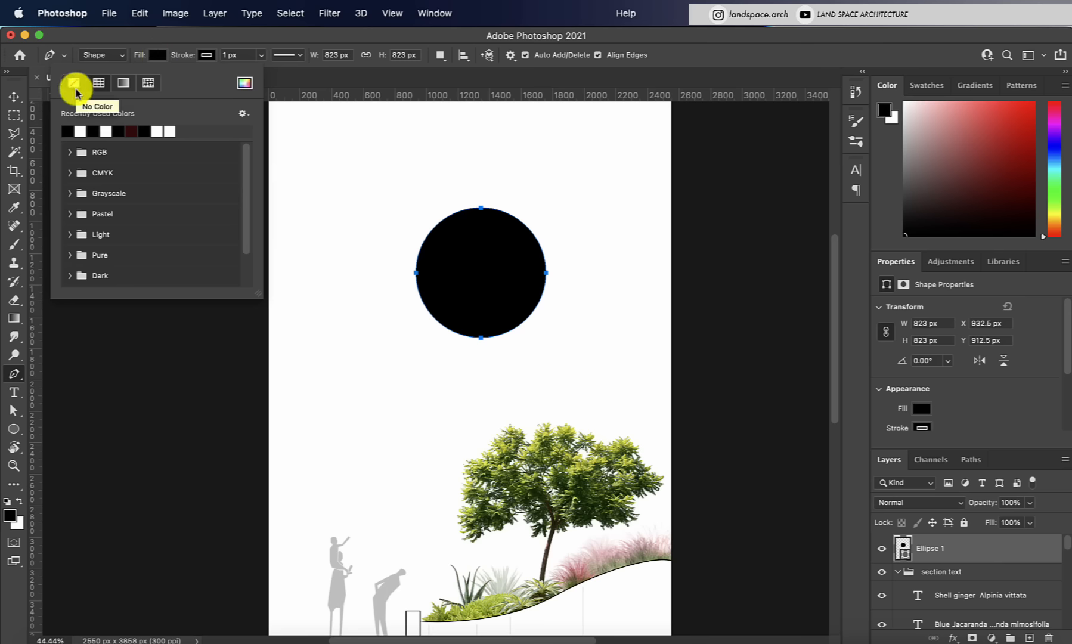
click(74, 84)
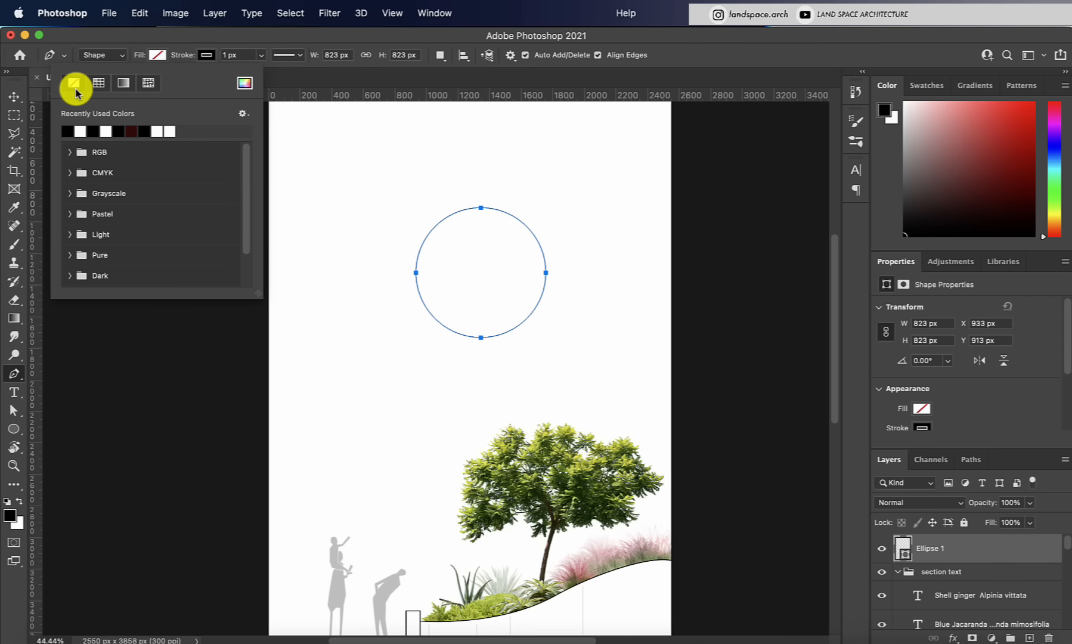
click(218, 55)
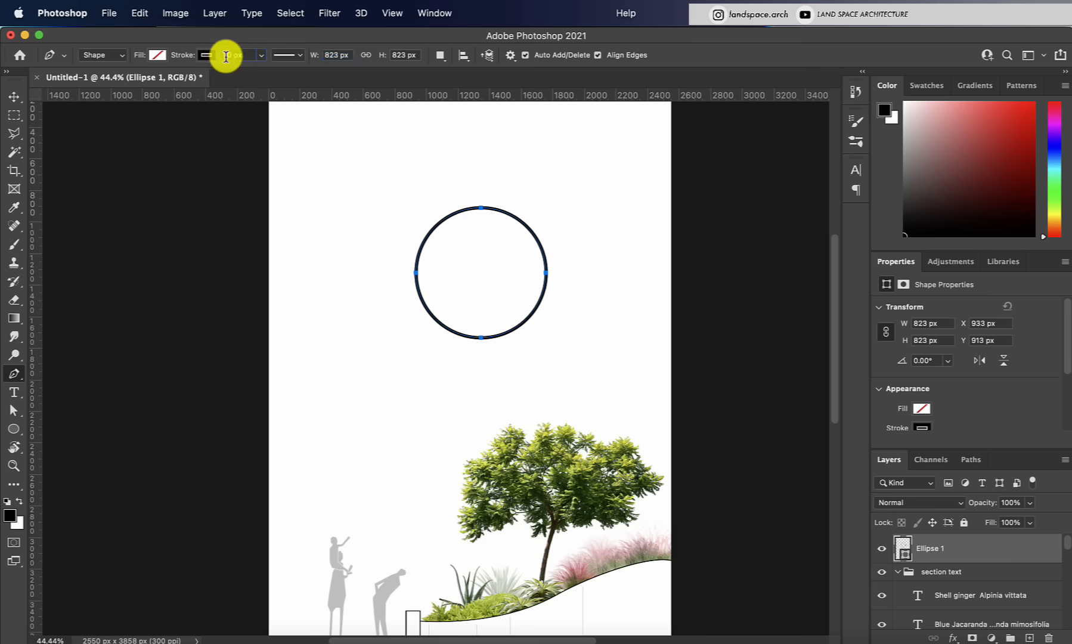
key(Tab)
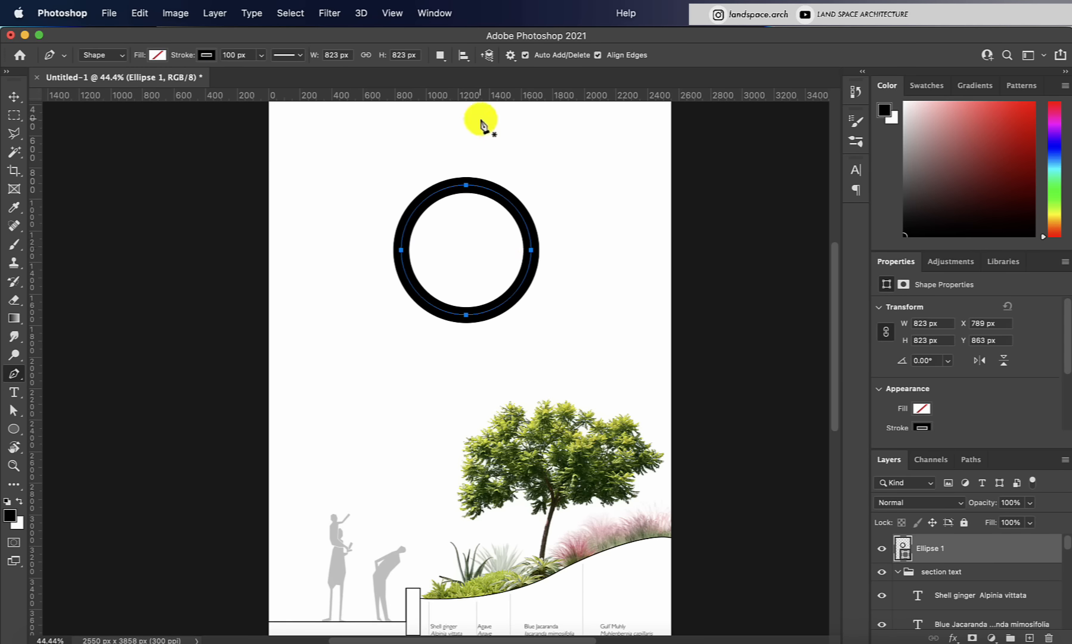
- Give the circle's stroke the purple-to-blue gradient preset in the Angle style
click(203, 55)
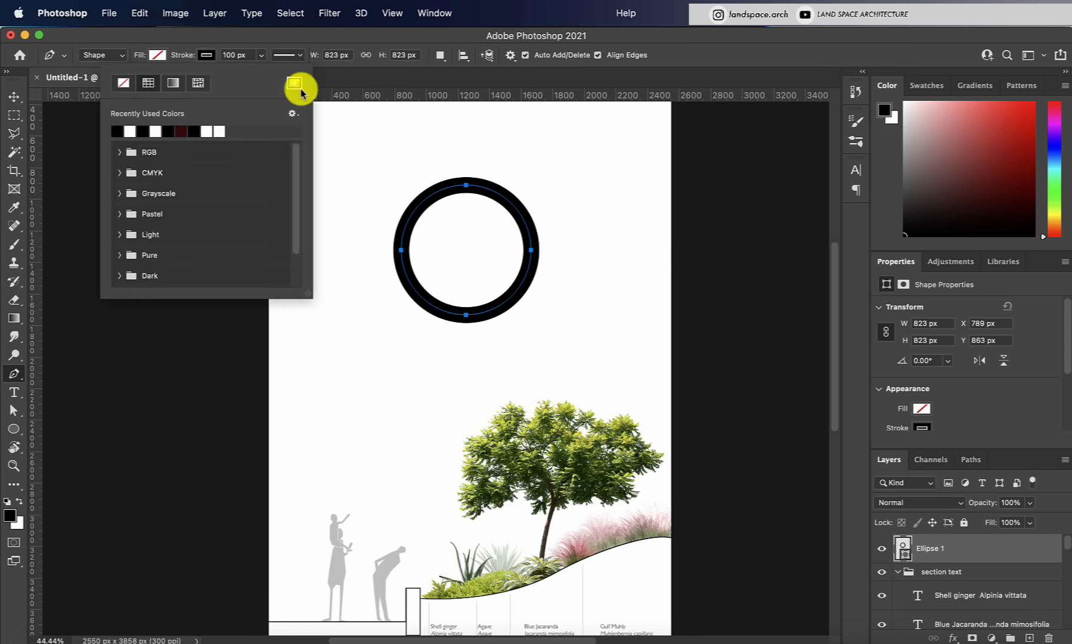
click(174, 84)
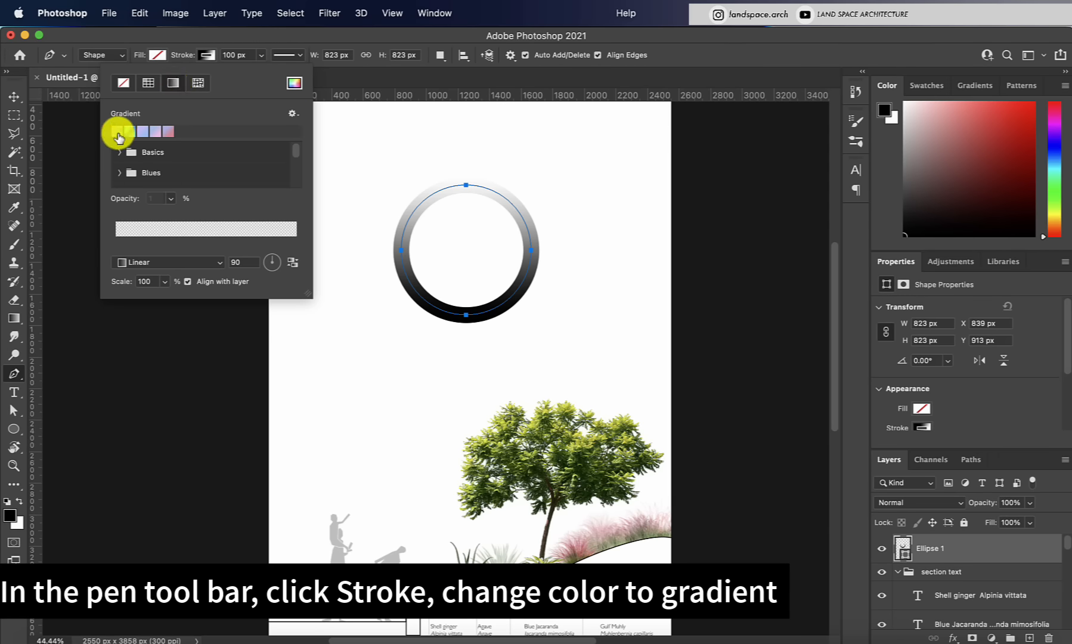
click(118, 132)
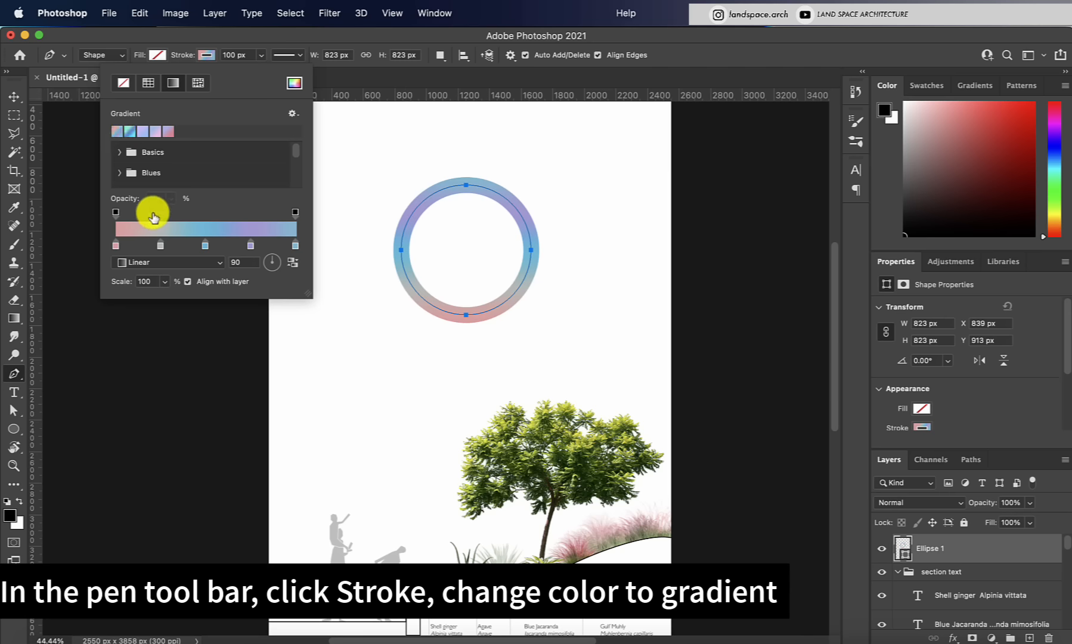
click(145, 132)
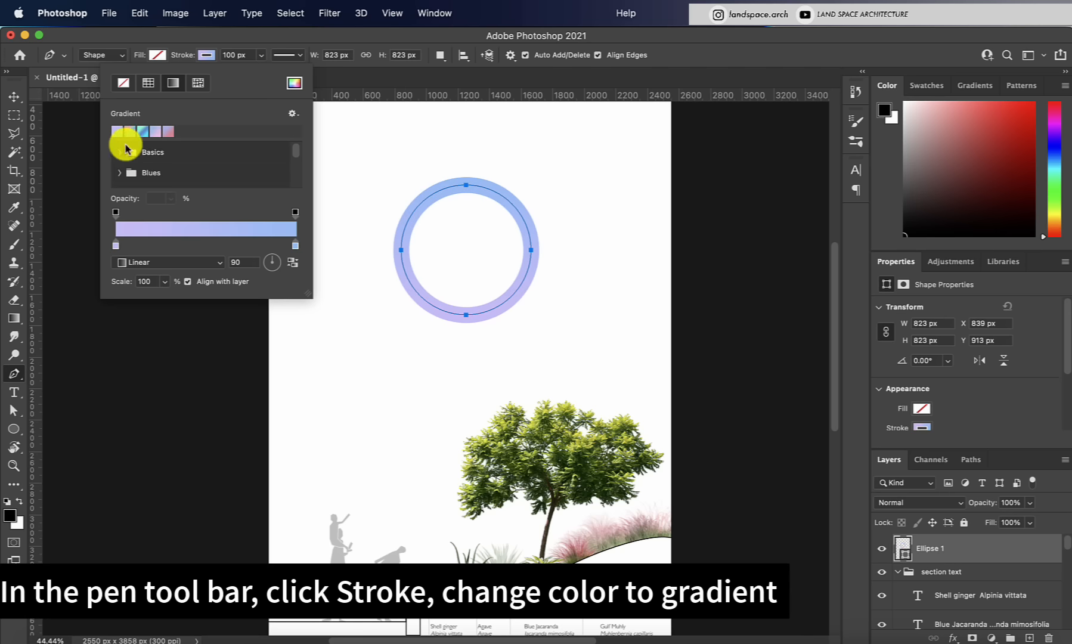
click(173, 263)
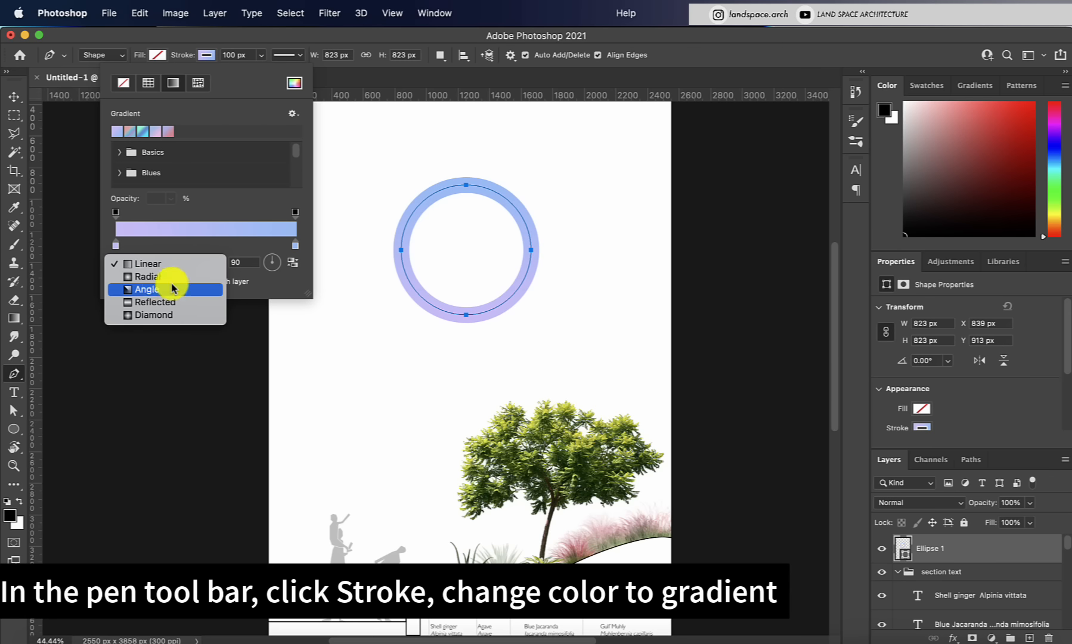
click(142, 292)
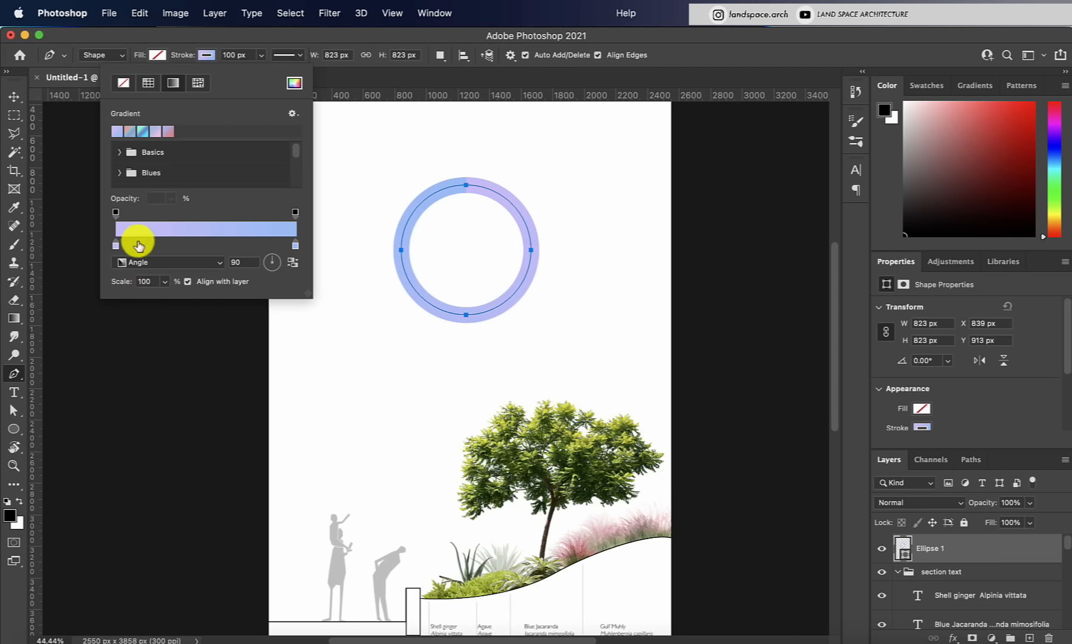
- Add a color stop near the start of the ring's stroke gradient and color it pink f37783, sampled from the grasses
key(i)
click(922, 332)
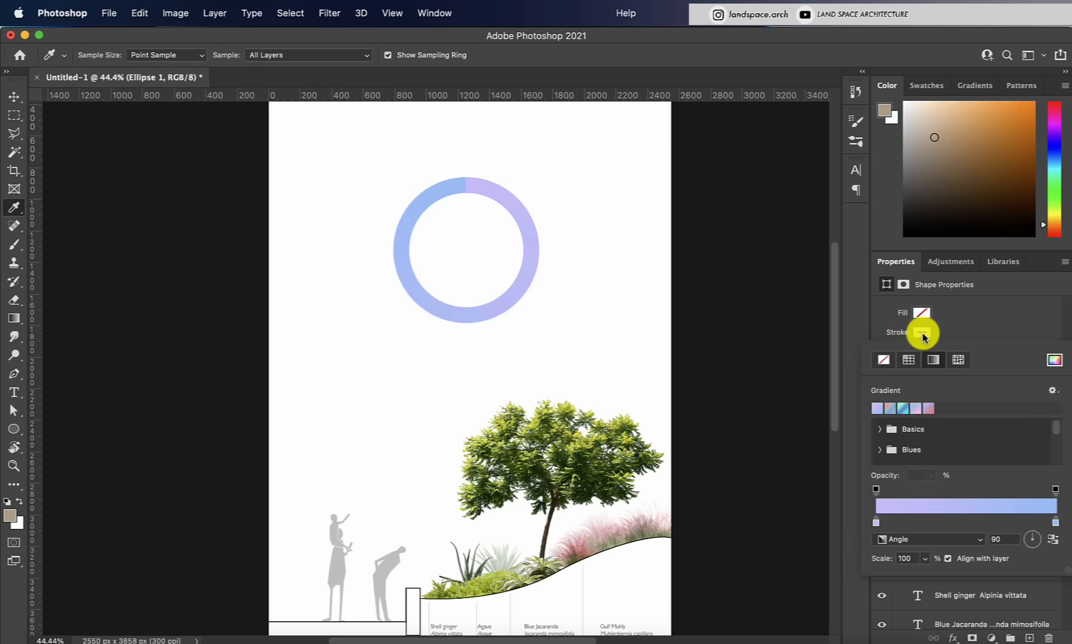
click(893, 524)
double_click(893, 525)
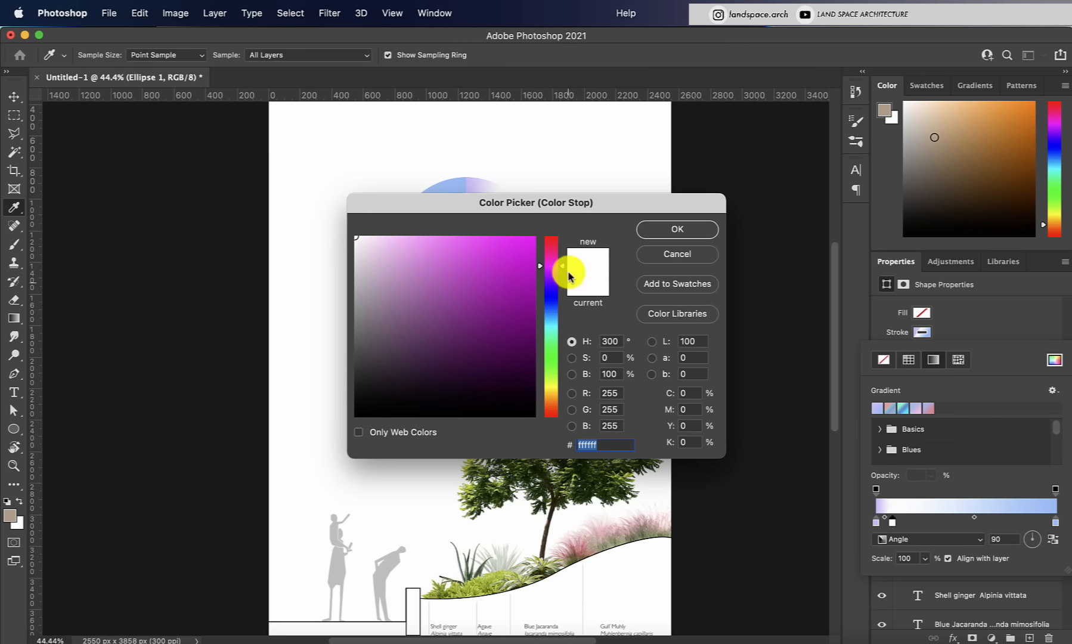
drag(565, 204, 202, 218)
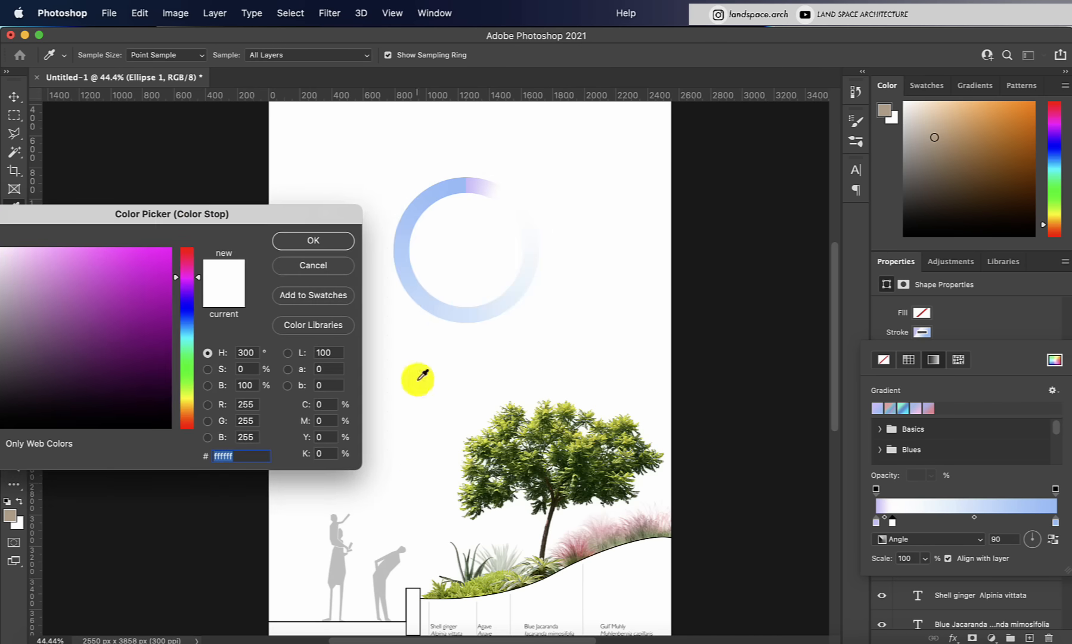
drag(586, 535, 580, 553)
click(83, 255)
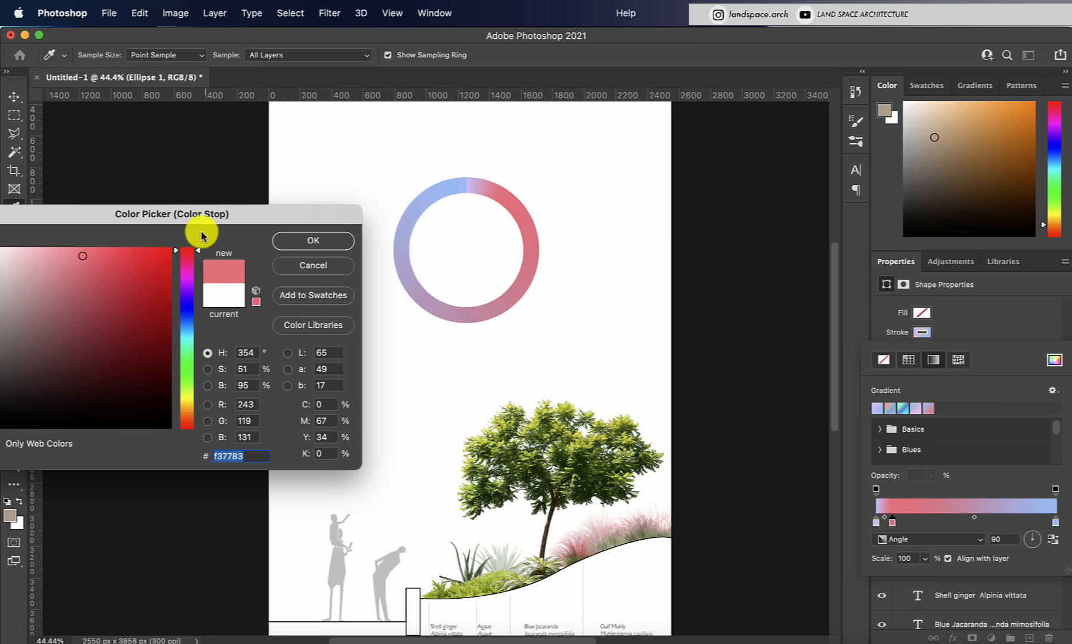
click(297, 242)
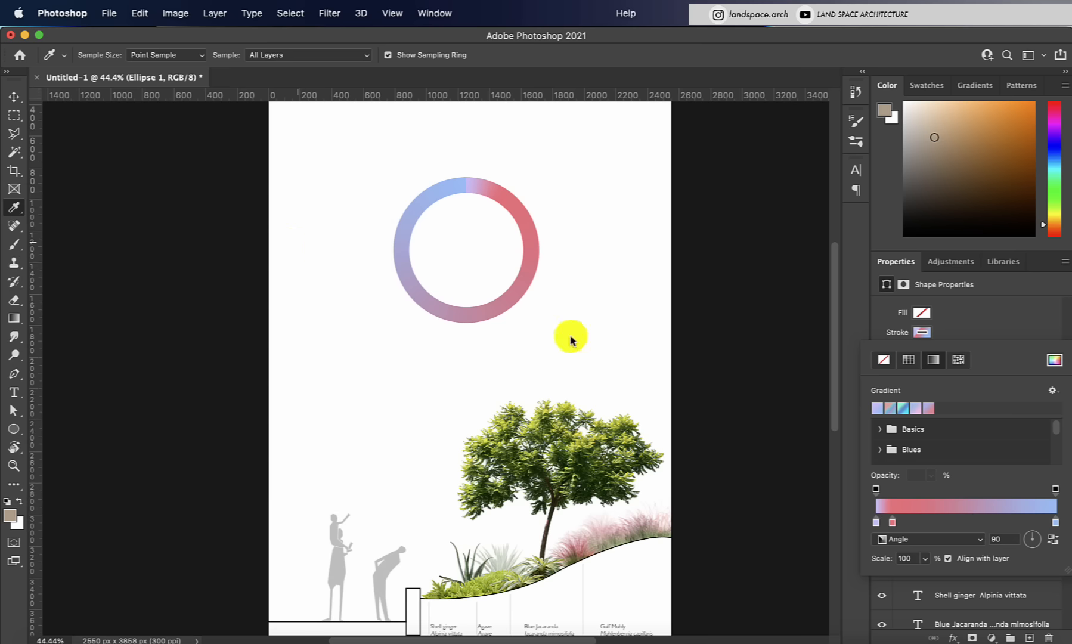
- Recolor the gradient's first stop to the muted green 96a282
double_click(878, 529)
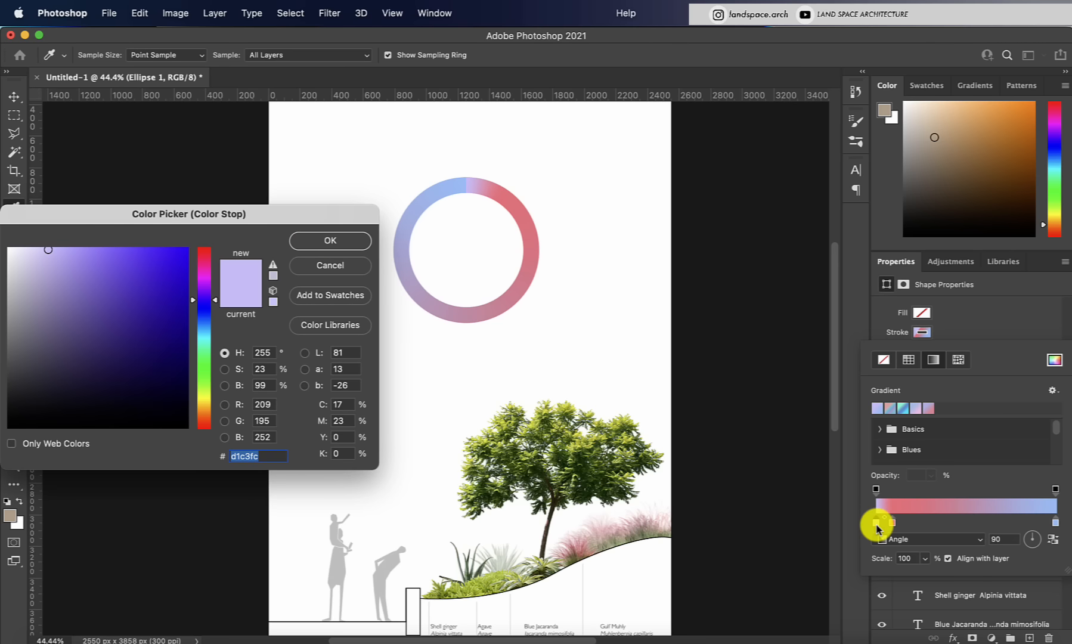
click(659, 529)
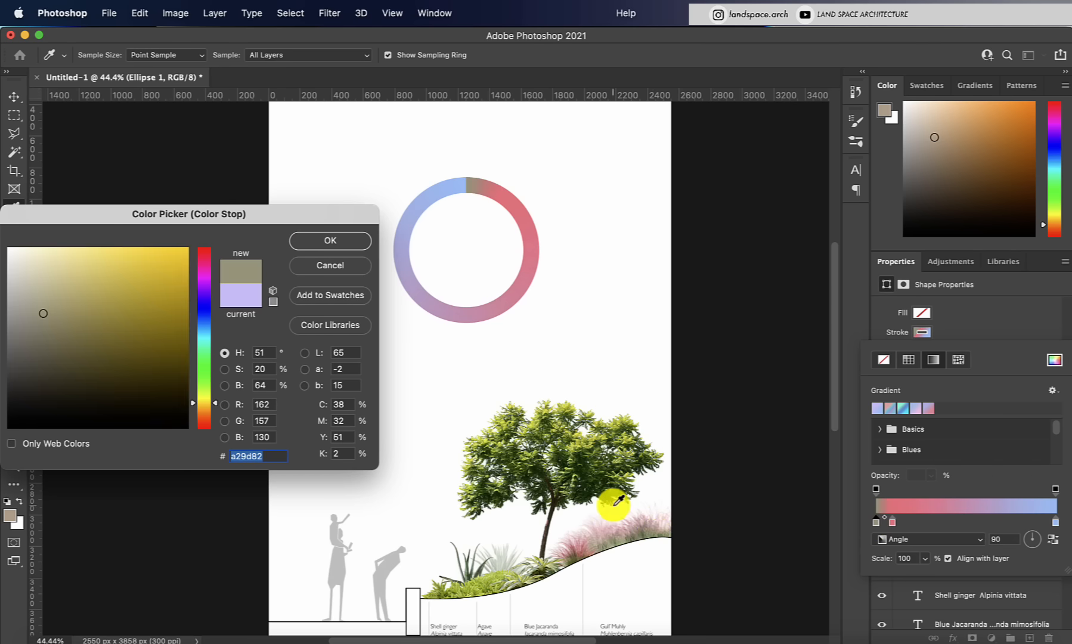
drag(209, 400, 206, 383)
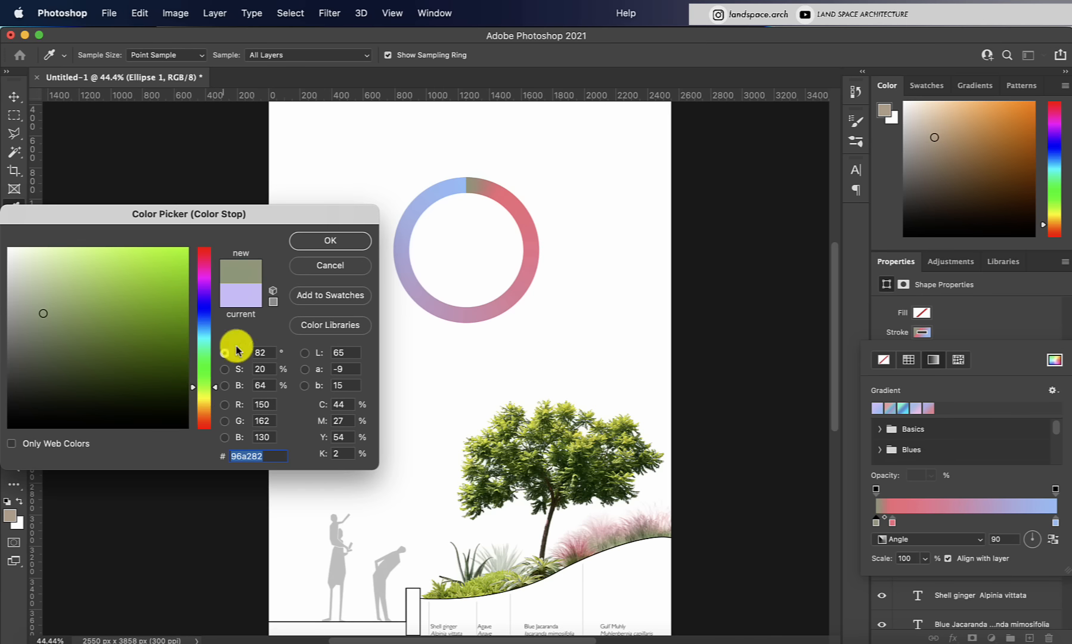
click(314, 239)
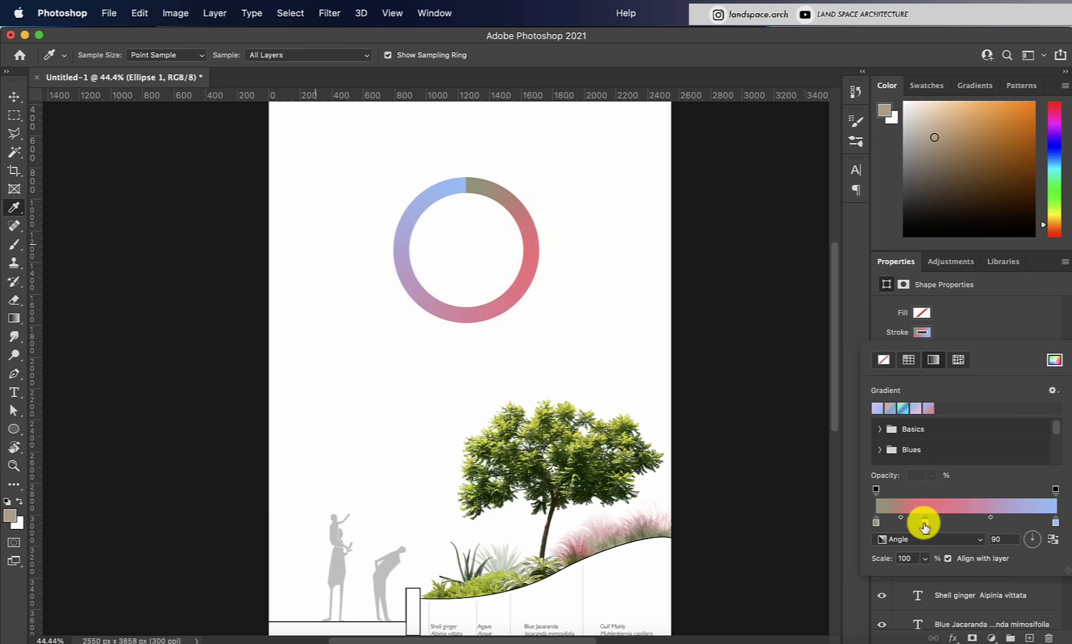
- Copy the first stop's color code and give the gradient's last stop the same green, 96a282
double_click(876, 523)
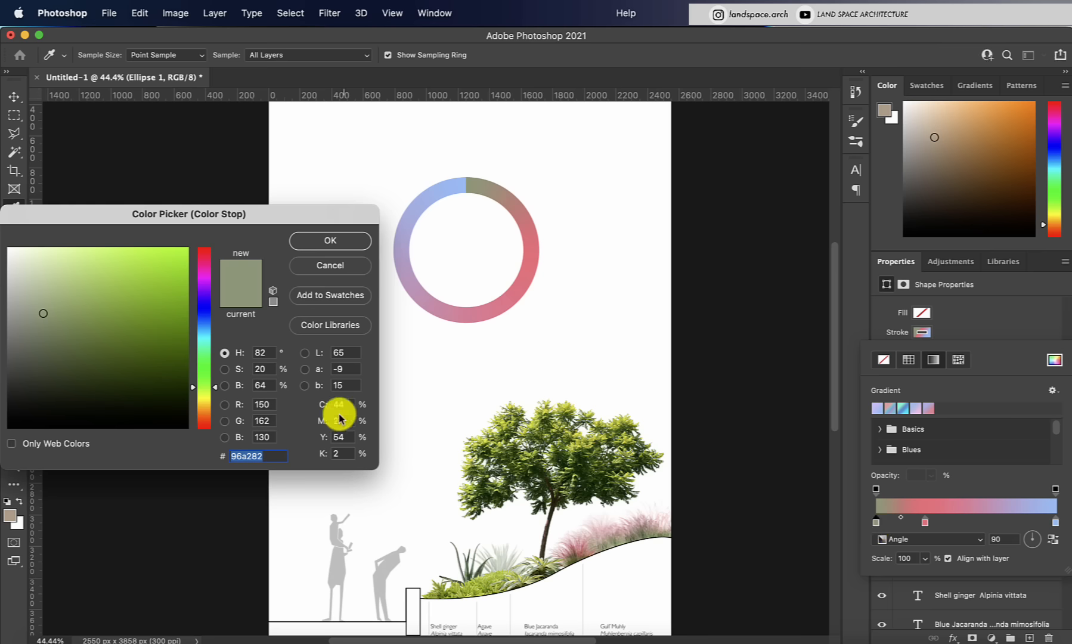
click(307, 266)
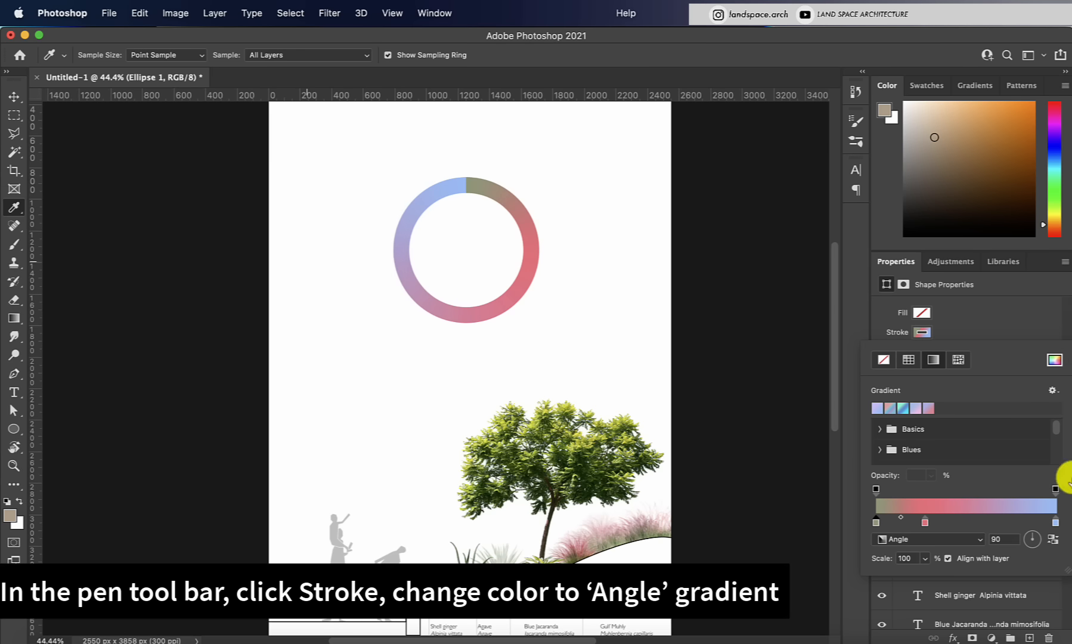
double_click(1055, 523)
text(96a282)
click(312, 241)
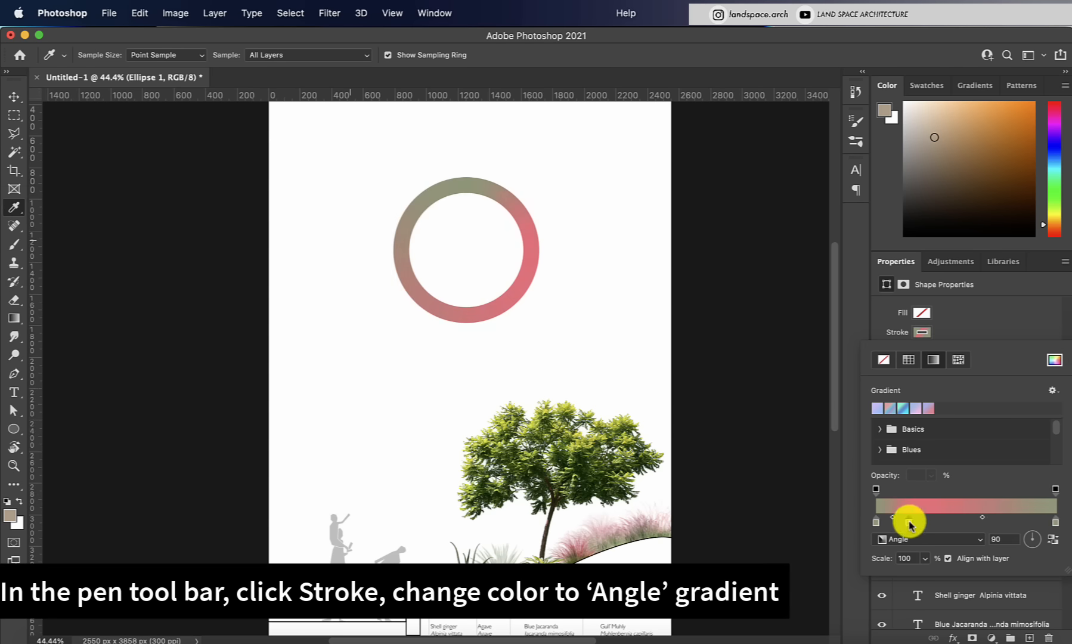
- Move the pink stop near the gradient's end with the angle at 30°, and add a pale yellow e5e5a3 stop beside it
drag(910, 524, 1033, 524)
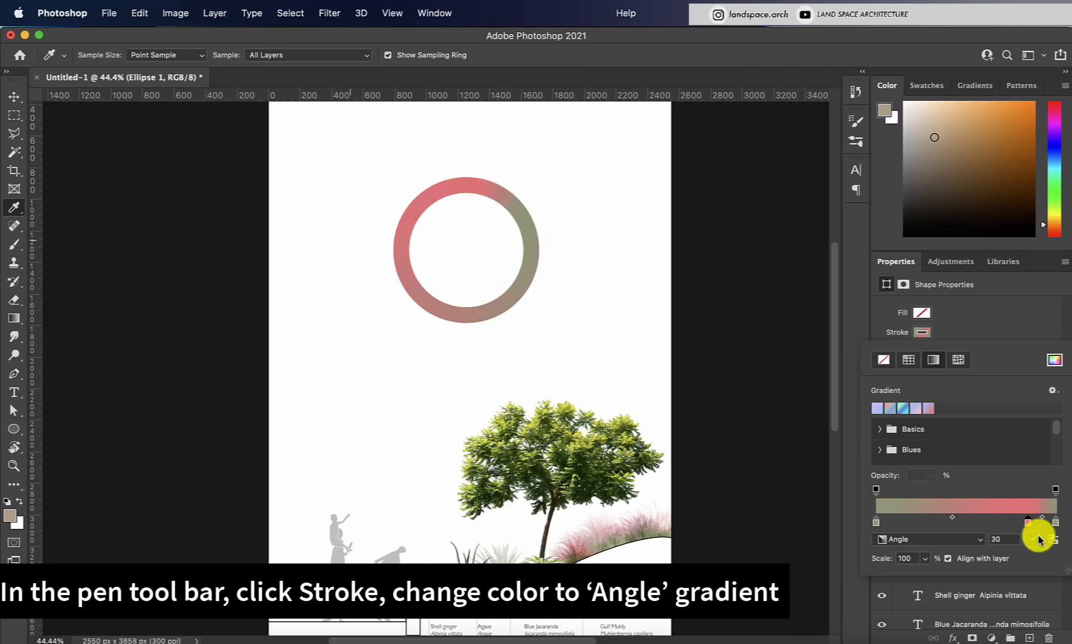
click(1001, 523)
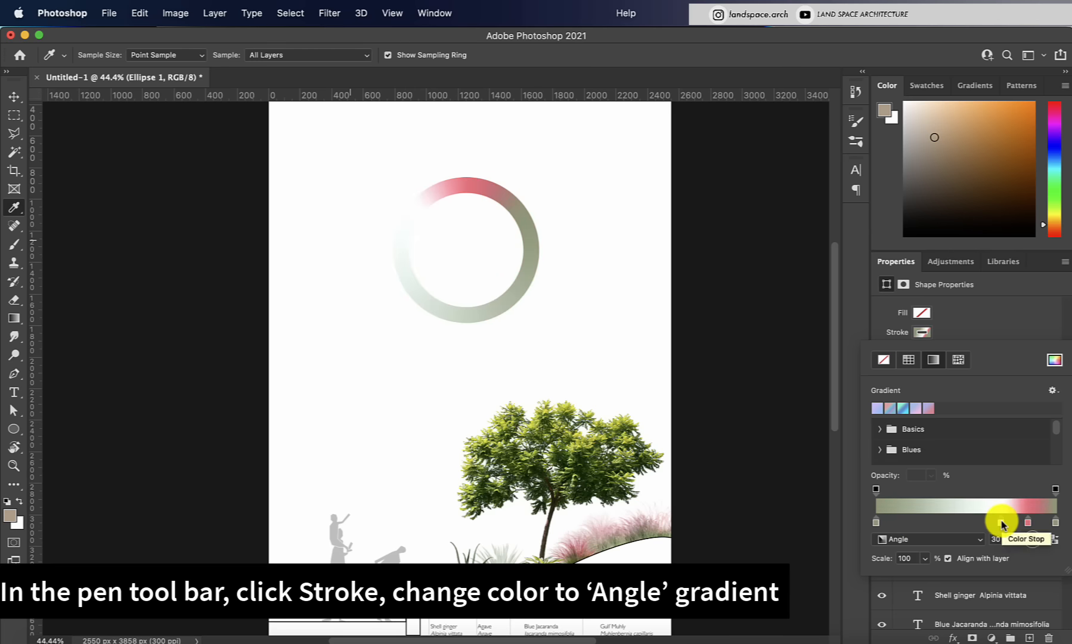
double_click(1002, 523)
click(554, 560)
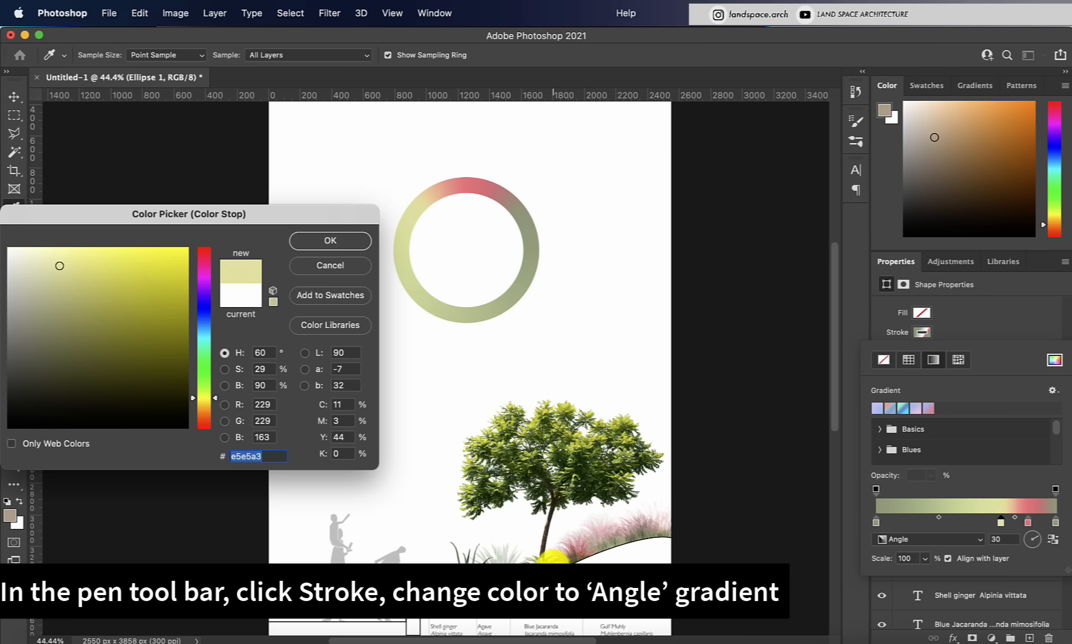
click(362, 272)
- Add a dark green stop sampled from the shrubs mid-gradient and a softer green 759268 stop near its start
double_click(946, 523)
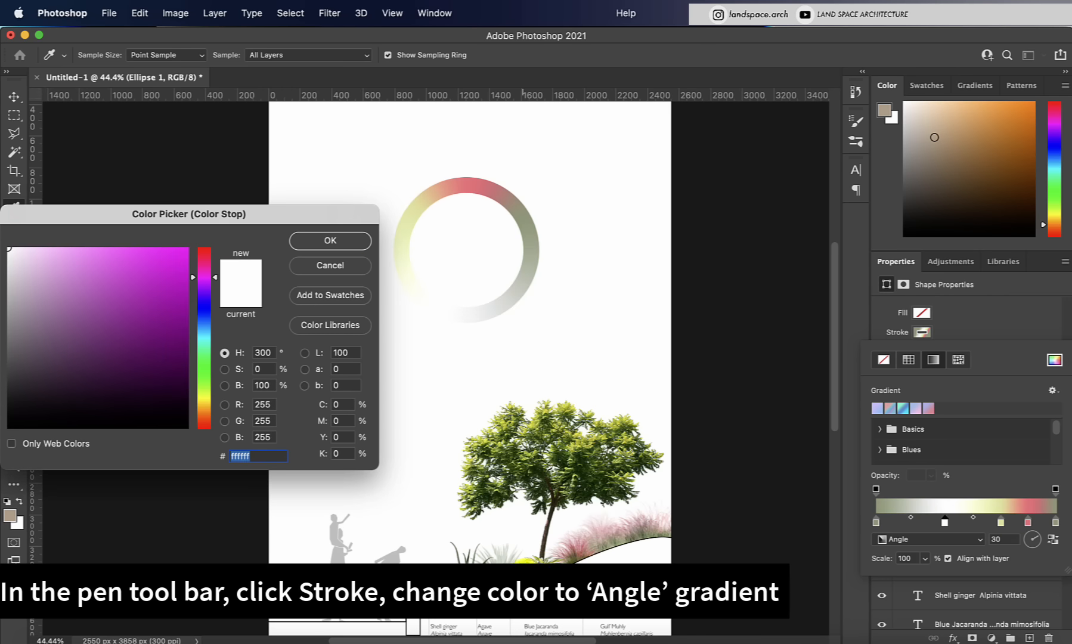
click(491, 582)
click(370, 266)
double_click(903, 520)
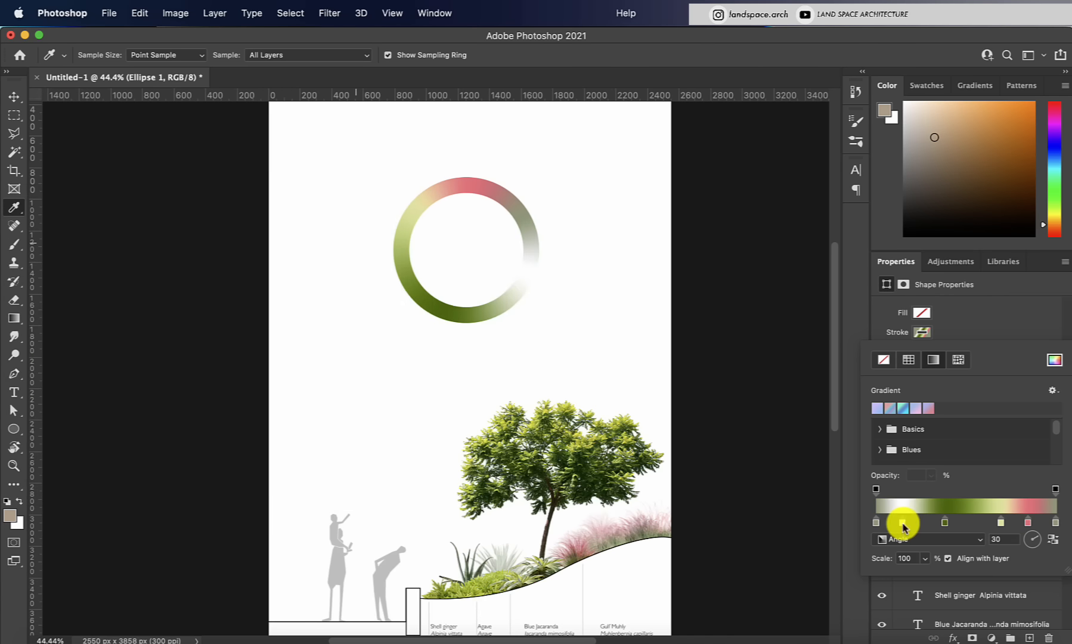
click(467, 577)
mouse_move(137, 383)
mouse_down()
mouse_move(136, 361)
mouse_move(42, 348)
mouse_move(60, 324)
mouse_up()
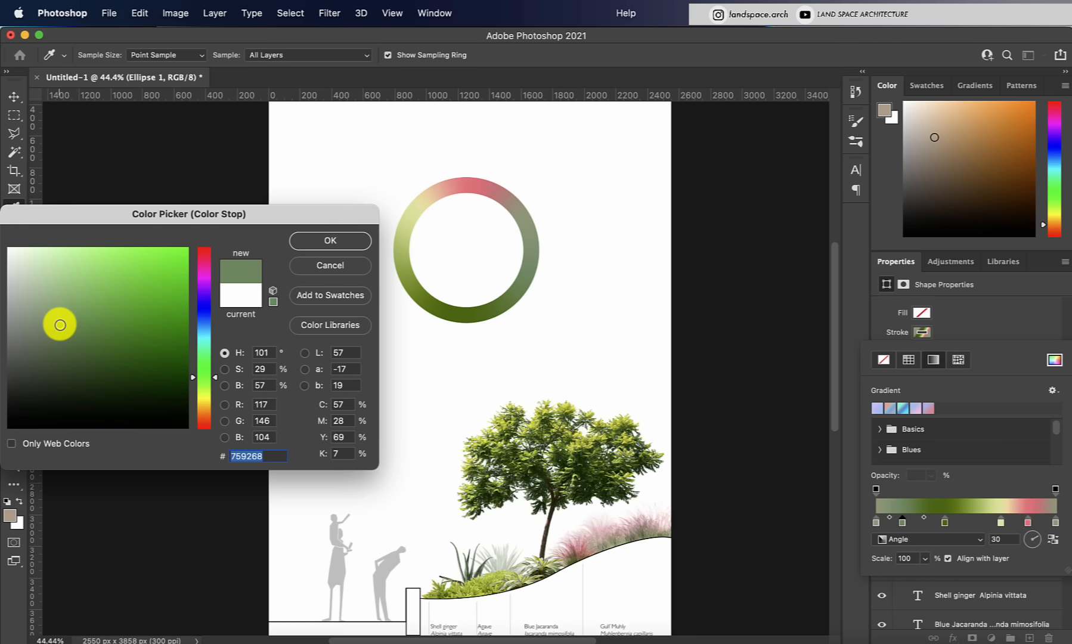
click(343, 235)
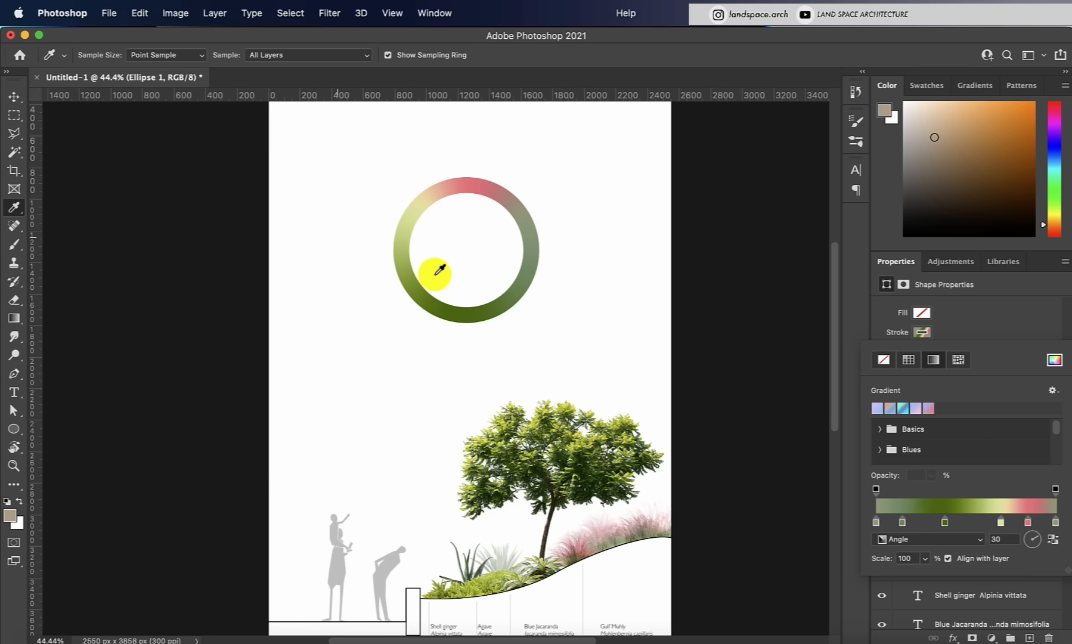
- Create a layer named "circle mask" above the ring and fill a 734 px square selection on it with white
key(v)
drag(529, 251, 528, 252)
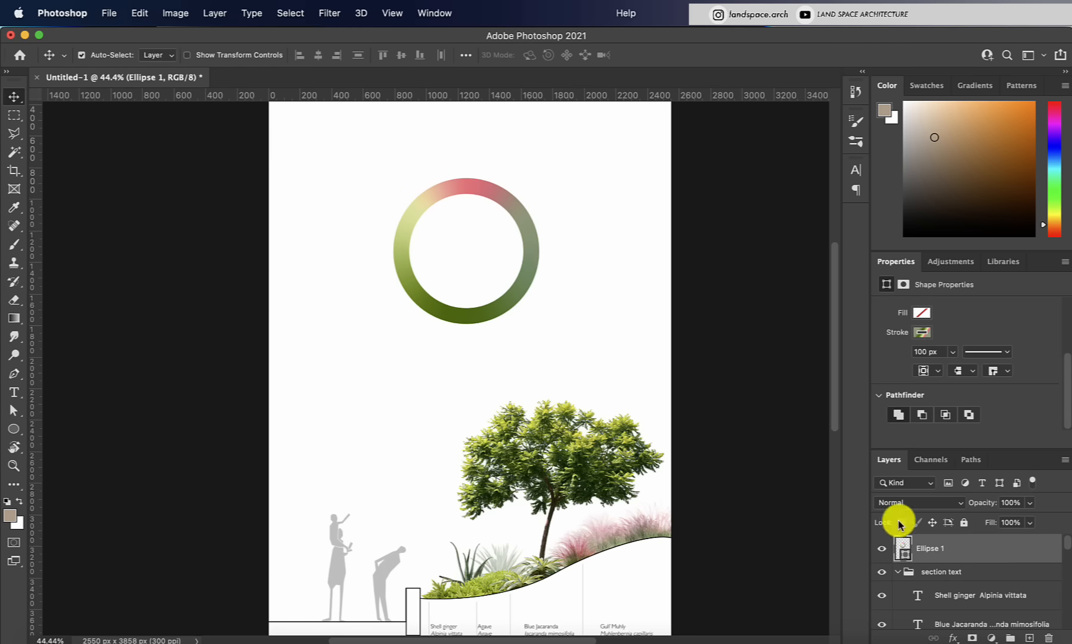
click(1030, 638)
double_click(933, 547)
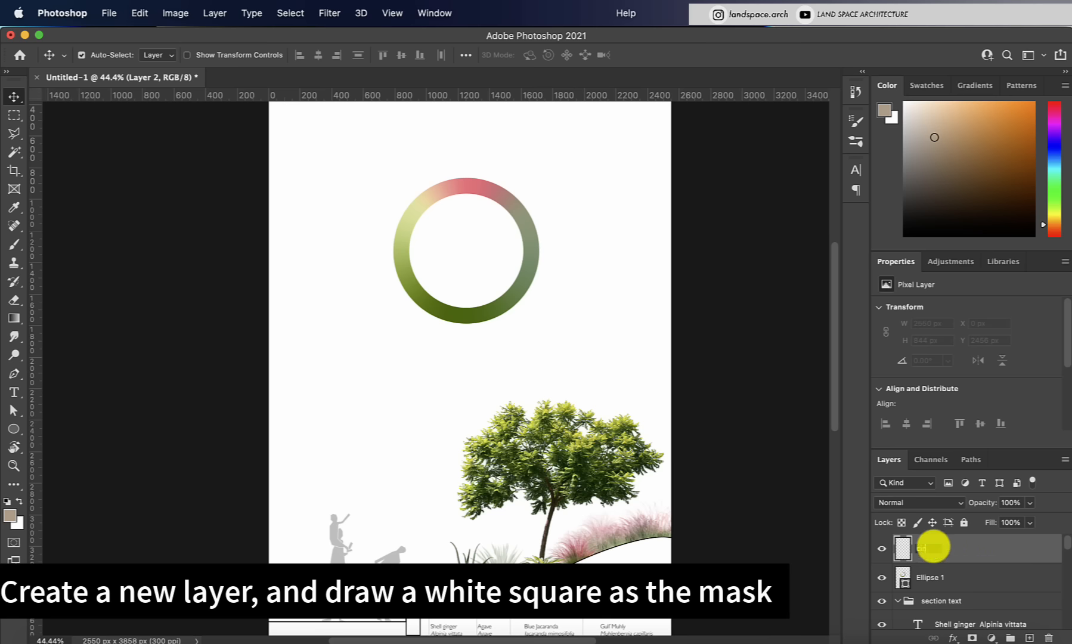
key(m)
drag(614, 365, 469, 246)
key(super+BackSpace)
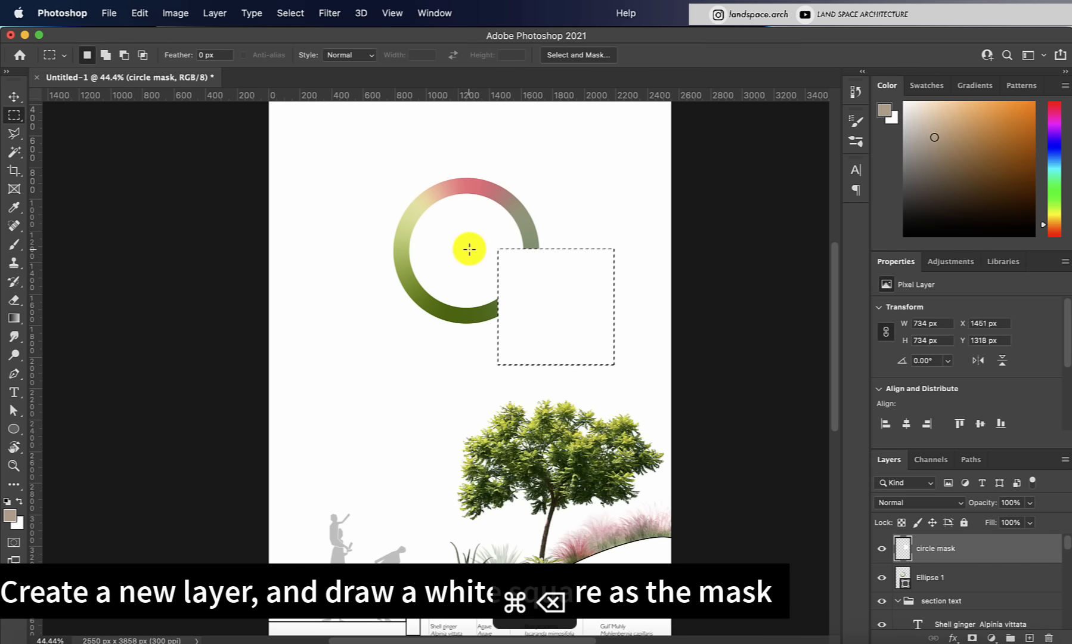
- Deselect and move the white square so it covers the ring's lower-right quarter from its centre
key(super+d)
key(v)
drag(577, 297, 549, 302)
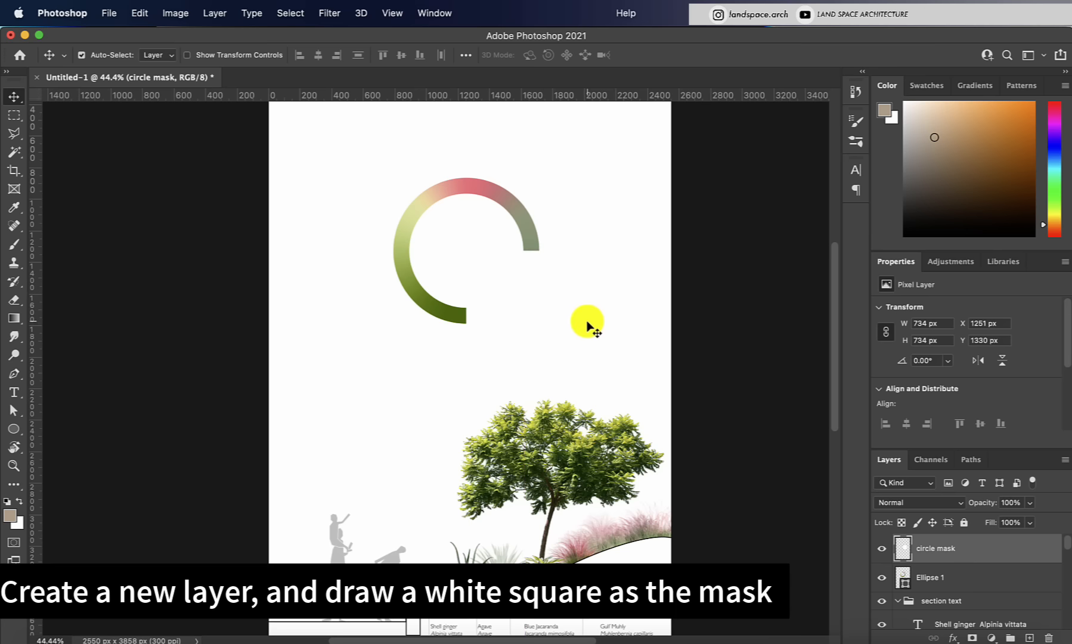
- Scale the ring and its circle mask down together until the circle is about 667 px in diameter
click(525, 228)
shift+click(933, 549)
key(super+t)
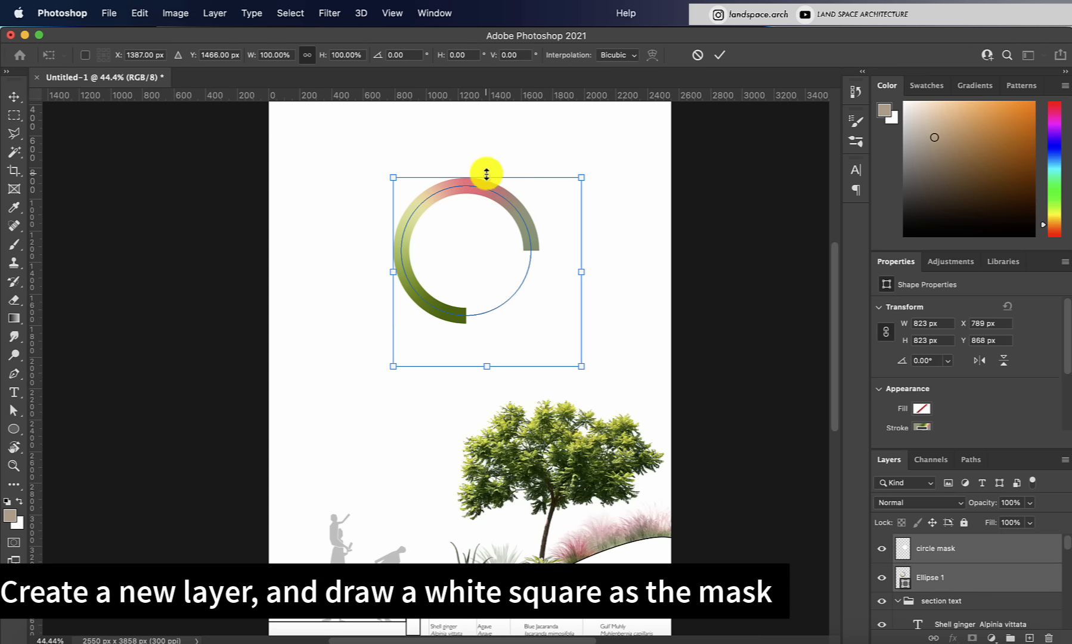
drag(487, 174, 486, 210)
key(Return)
- Set the ring's stroke width to 60 px
key(p)
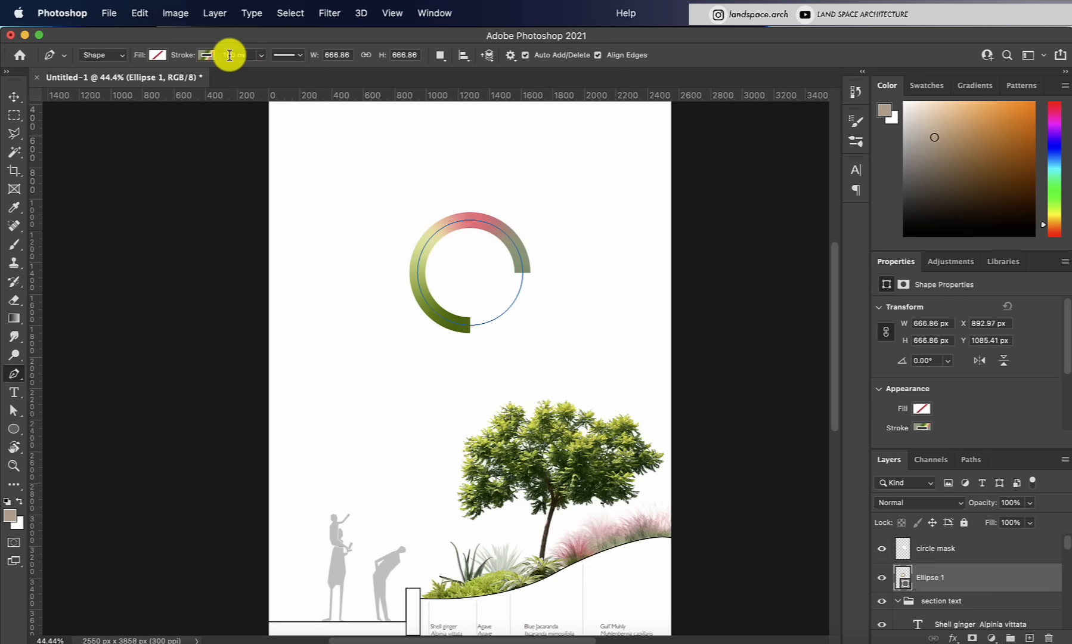
key(Tab)
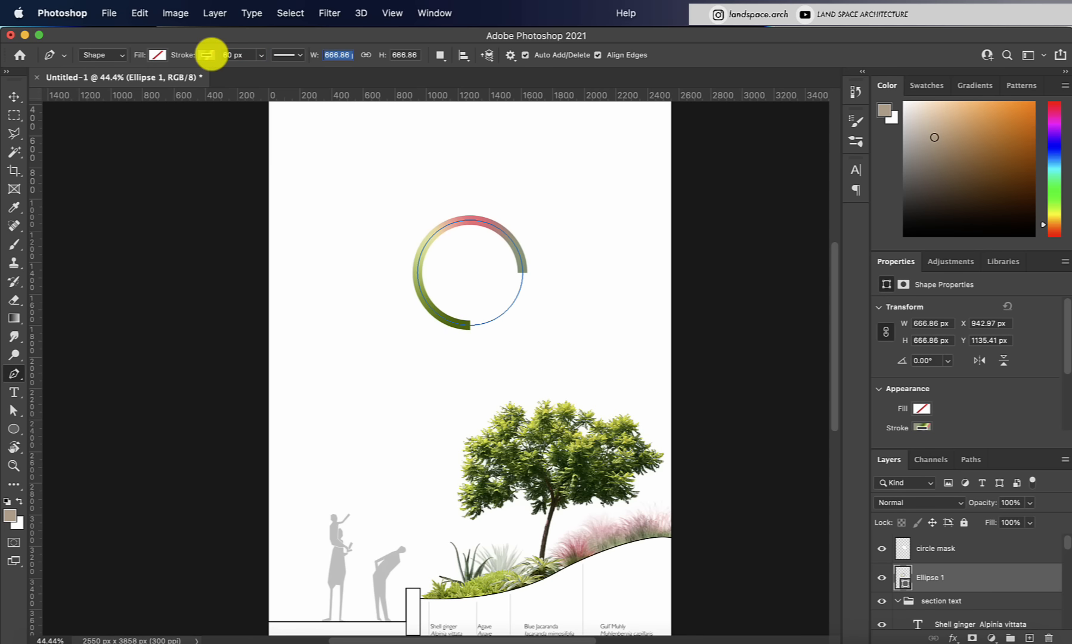
click(13, 97)
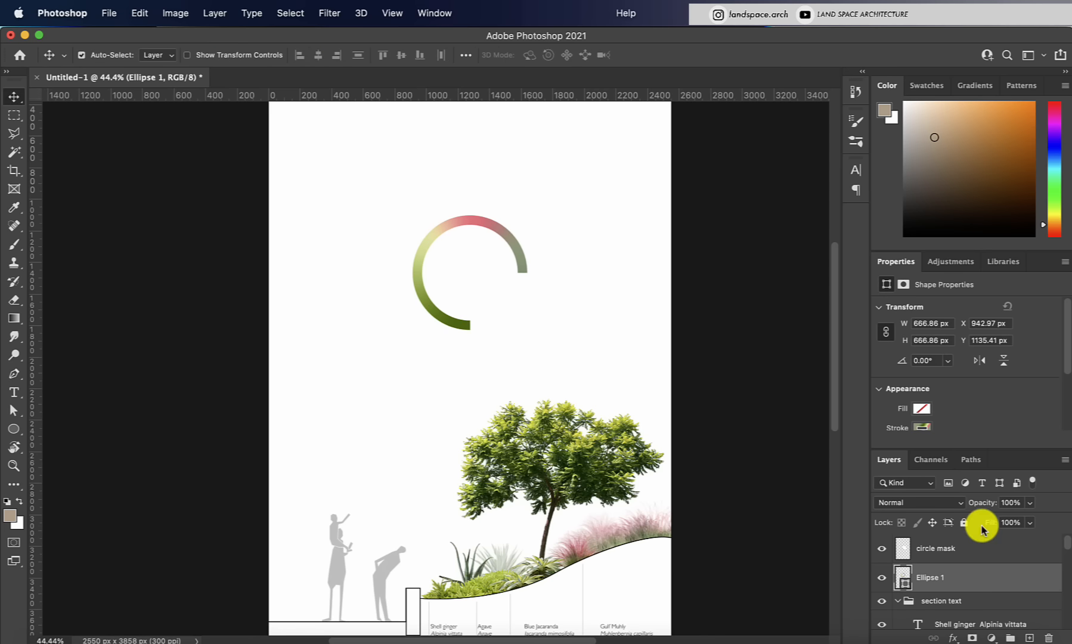
- Duplicate the Ellipse 1 layer and enlarge the copy concentrically to about 829 px in diameter
drag(983, 579, 981, 564)
key(super+t)
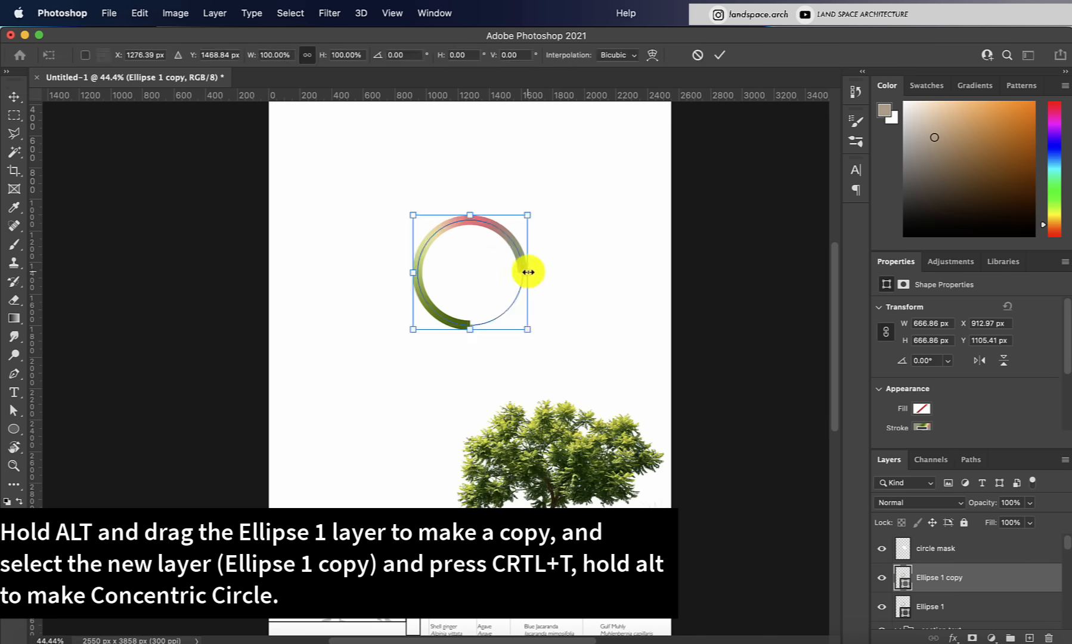
drag(529, 216, 544, 201)
key(Return)
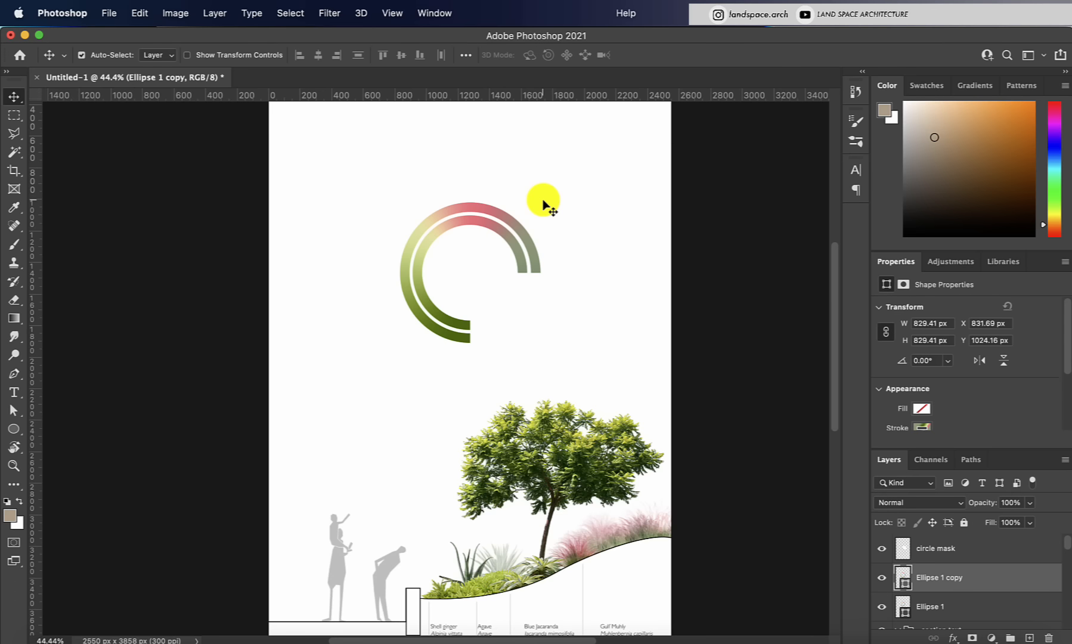
- In the outer ring's stroke gradient, recolor the second stop pale green and the last stop dark green 3d4b25
key(p)
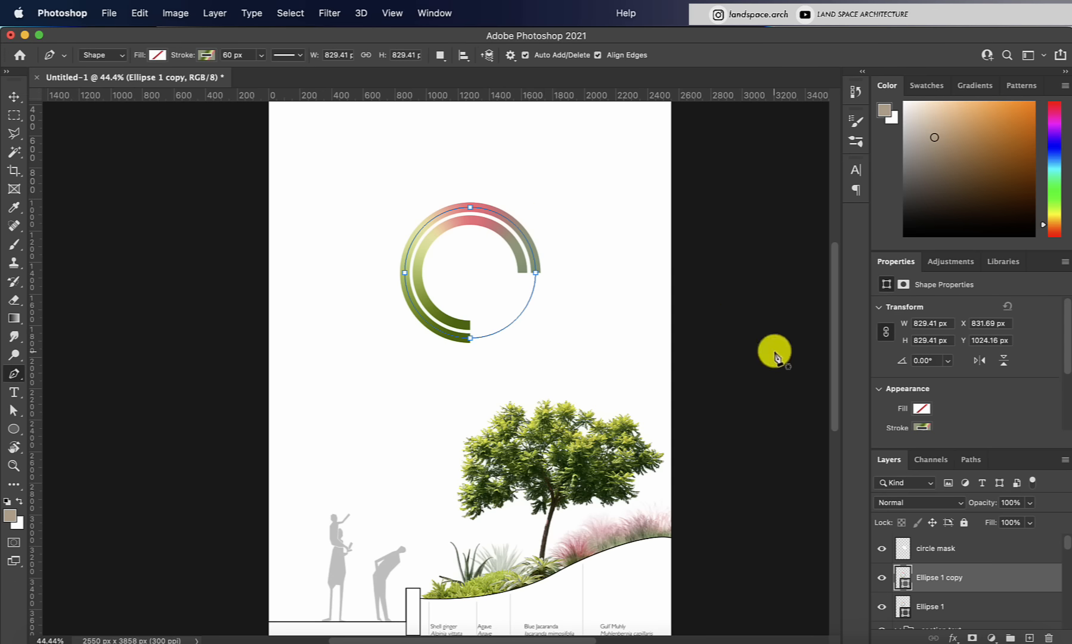
click(923, 428)
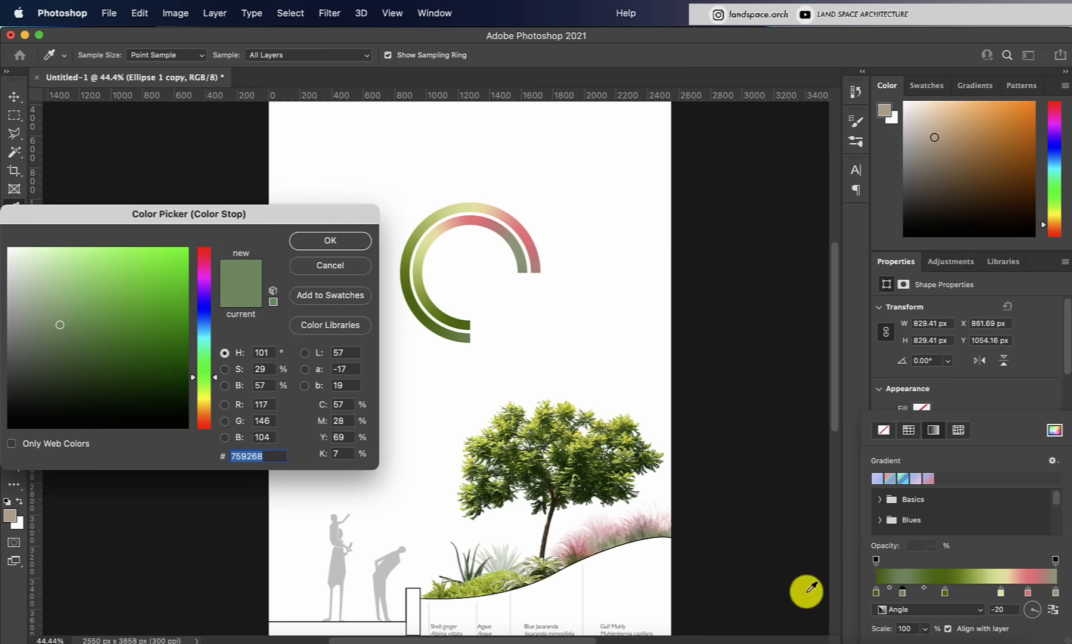
click(51, 266)
drag(52, 266, 38, 240)
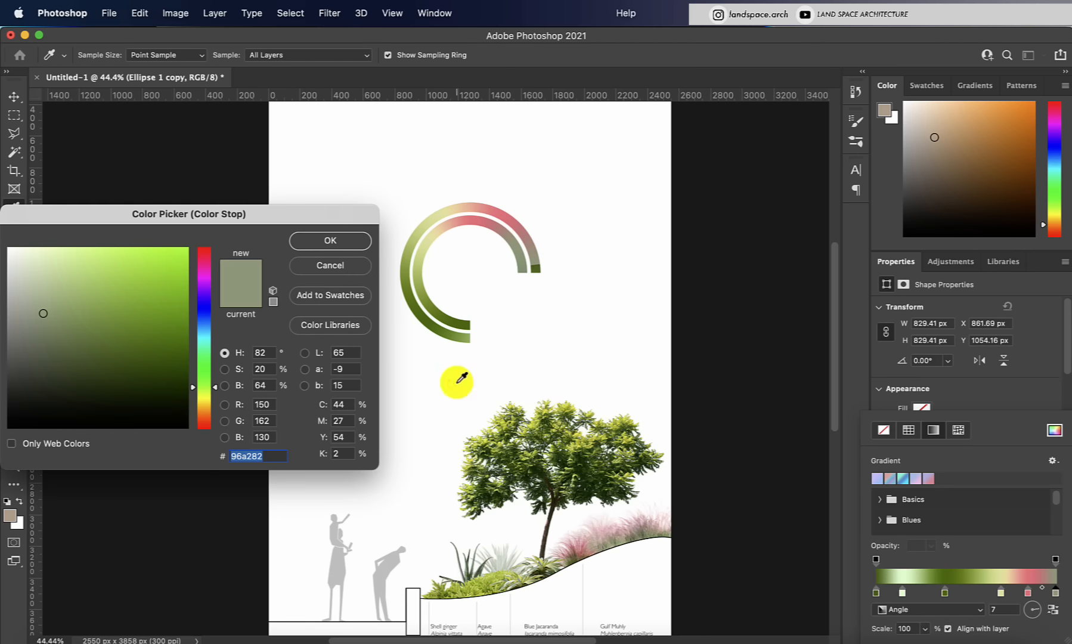
click(98, 373)
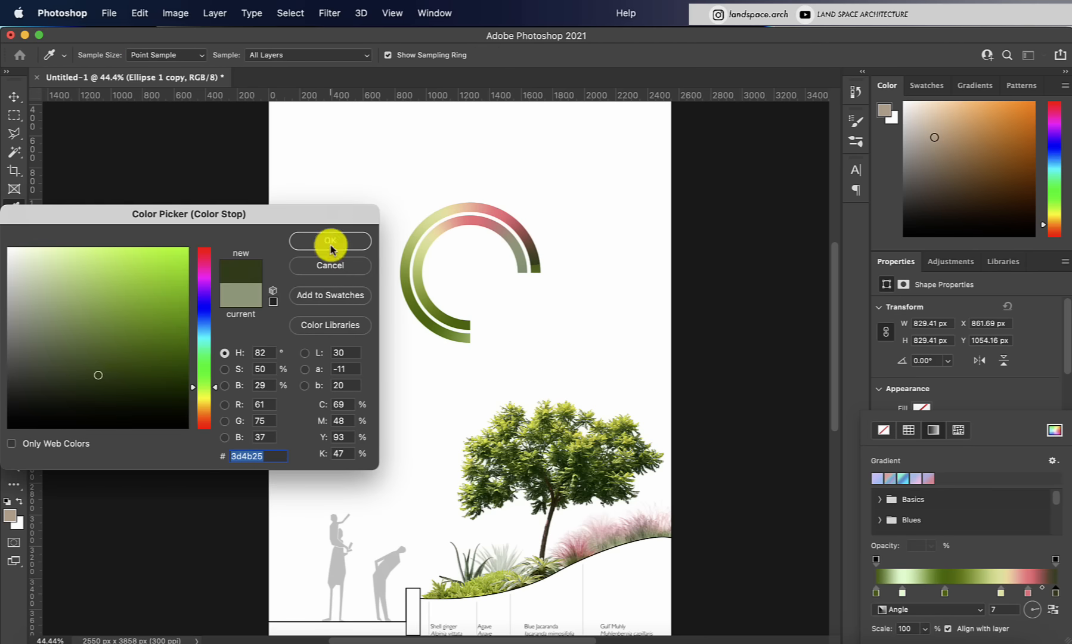
click(332, 244)
- Set the outer ring's gradient angle to -16° and recolor its pink stop golden yellow and its last stop green
click(1038, 613)
click(1040, 611)
click(1040, 613)
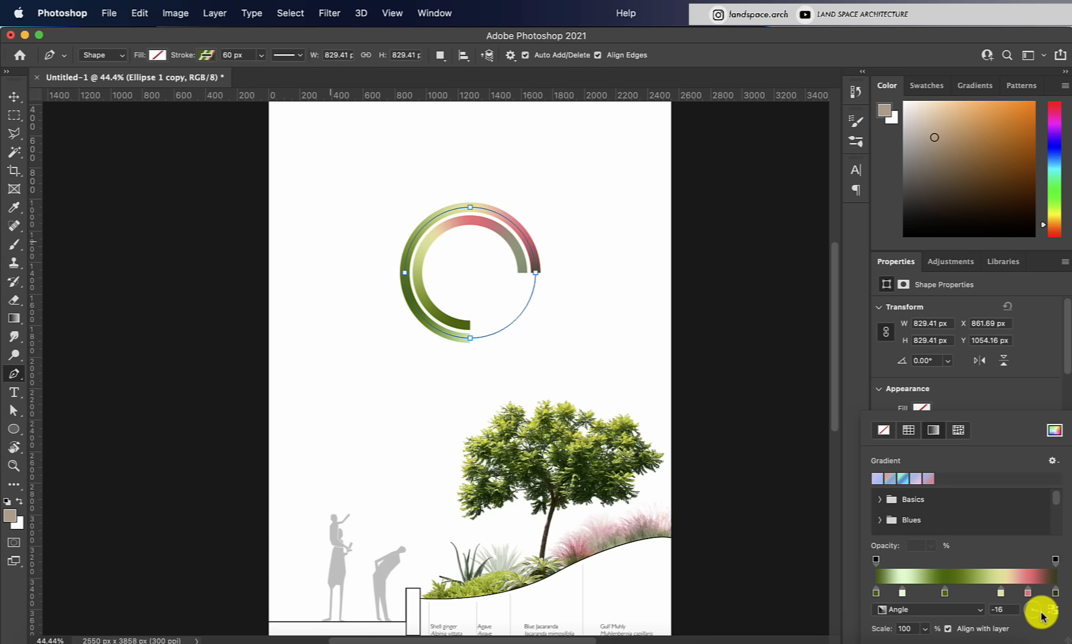
click(875, 593)
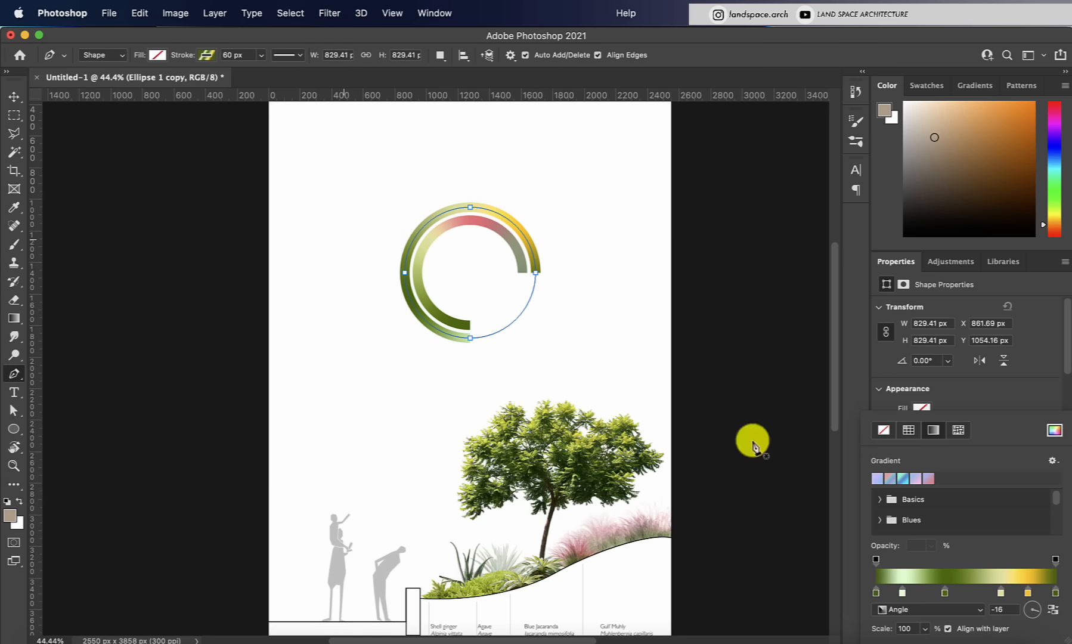
- In the outer ring's stroke gradient, shift the pale yellow and golden yellow stops toward the green and recolor the last stop a dark, muted tone
drag(1000, 592, 984, 593)
click(1056, 593)
double_click(1056, 594)
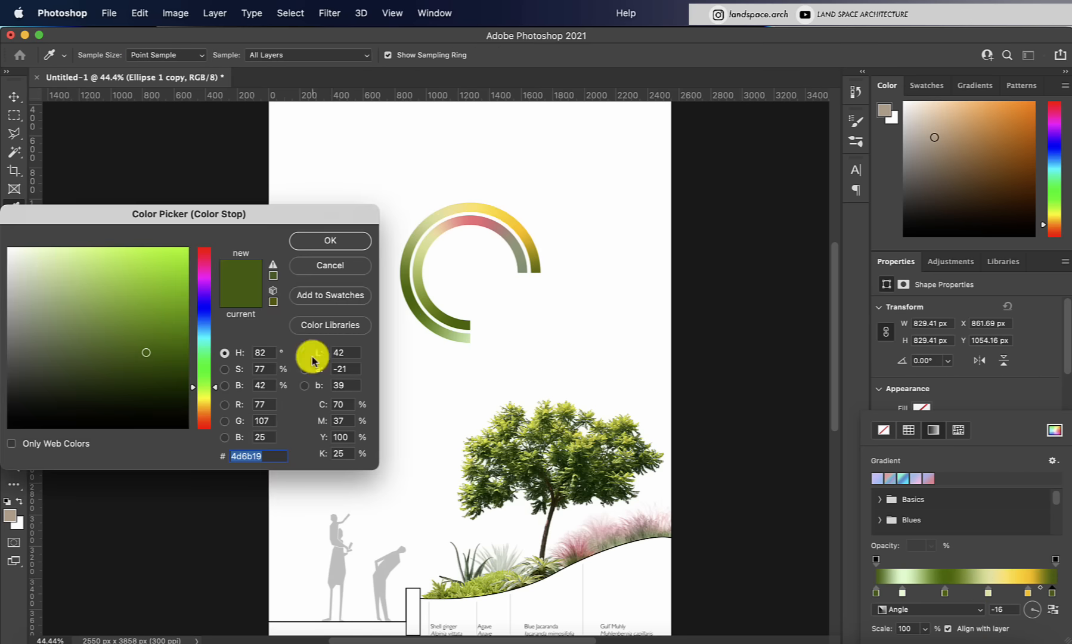
click(192, 248)
click(322, 240)
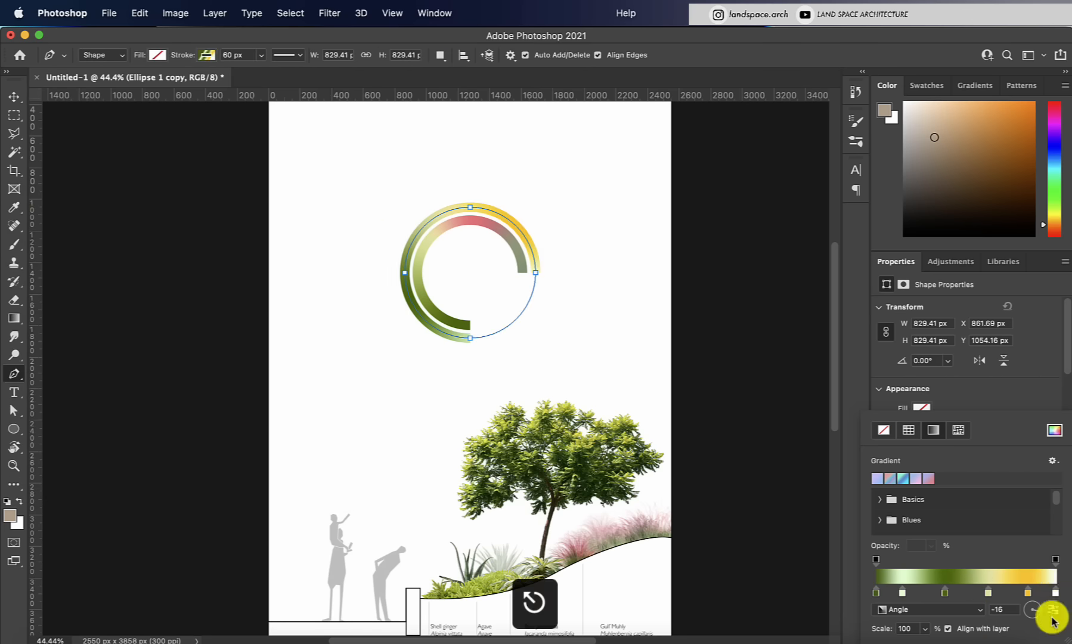
double_click(1056, 593)
drag(64, 283, 3, 251)
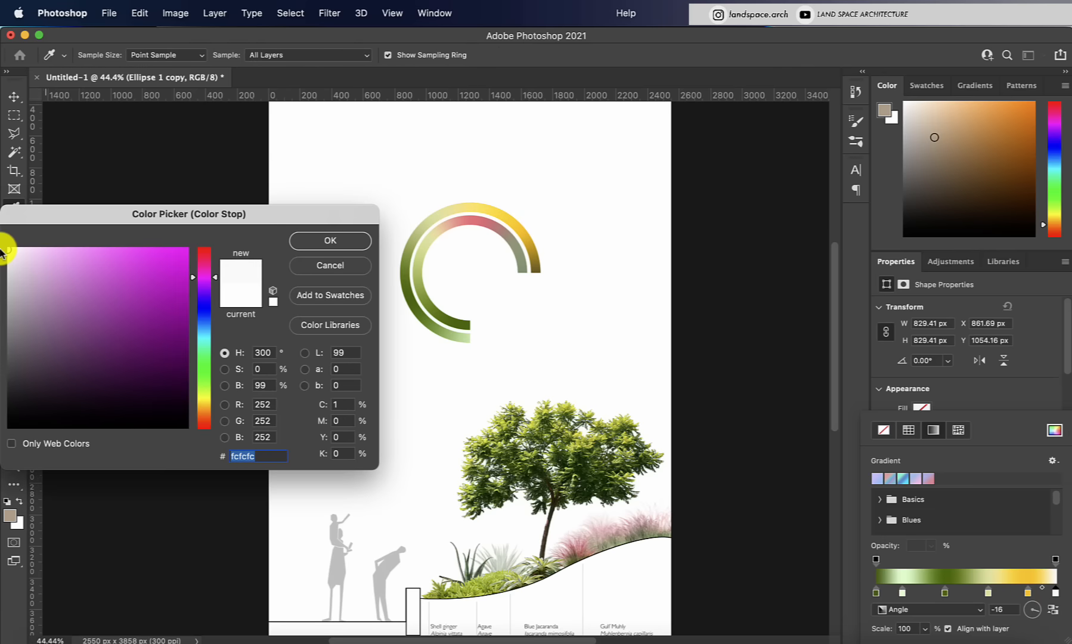
click(203, 366)
drag(29, 353, 17, 370)
click(333, 241)
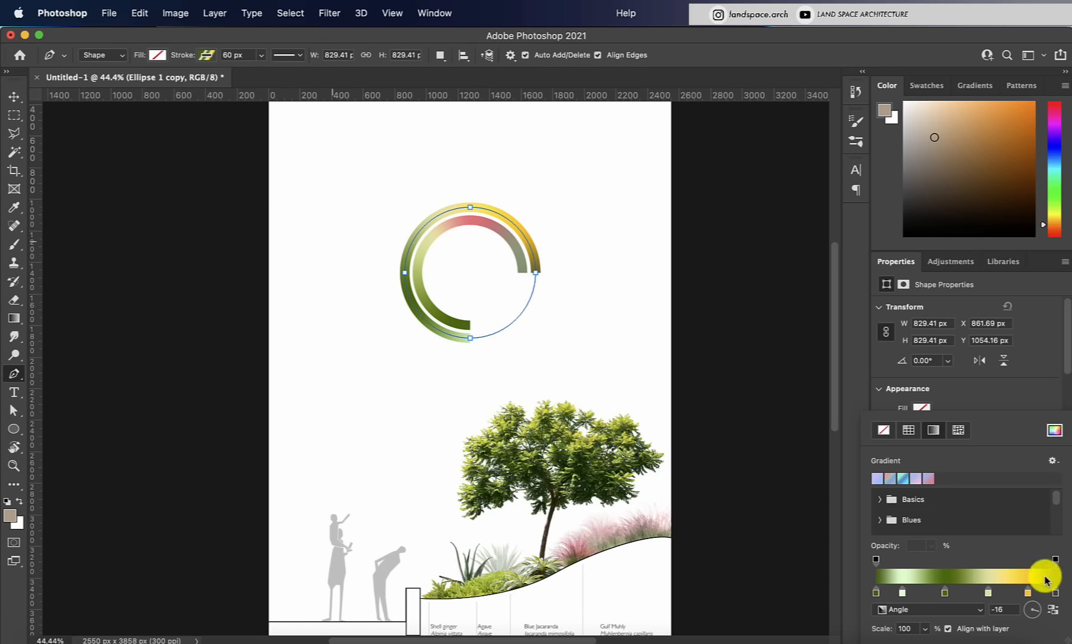
drag(1028, 593, 1017, 592)
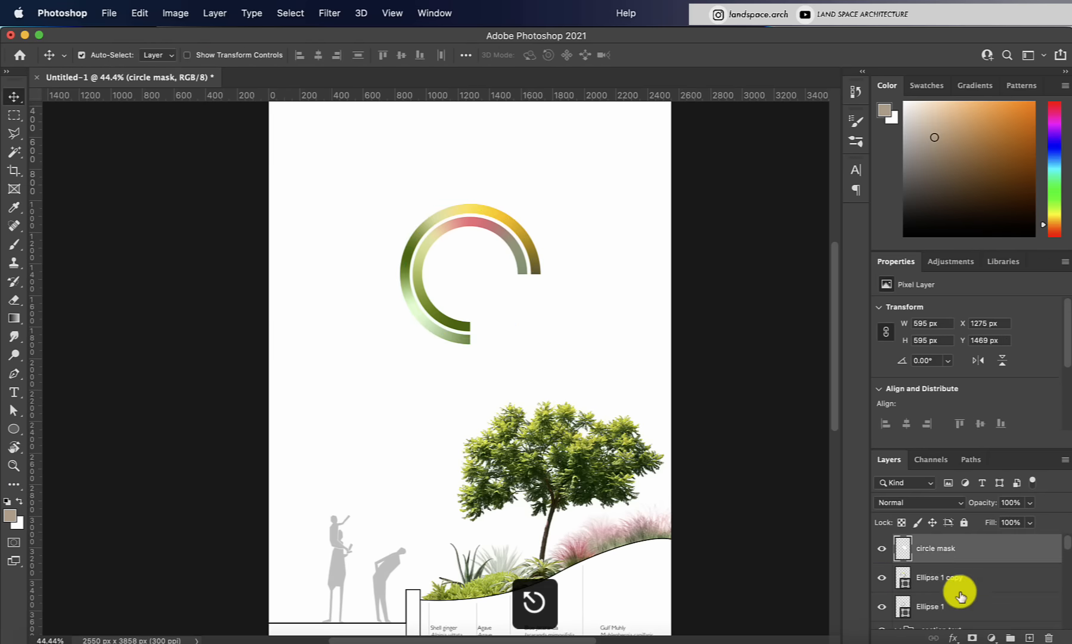
- Scale up the circle mask and both rings together about their common center, bringing the outer ring to about 983 px in diameter
shift+click(962, 610)
key(super+t)
drag(481, 199, 482, 183)
key(Return)
- Set the stroke width of both rings to 80 px
click(944, 576)
shift+click(947, 604)
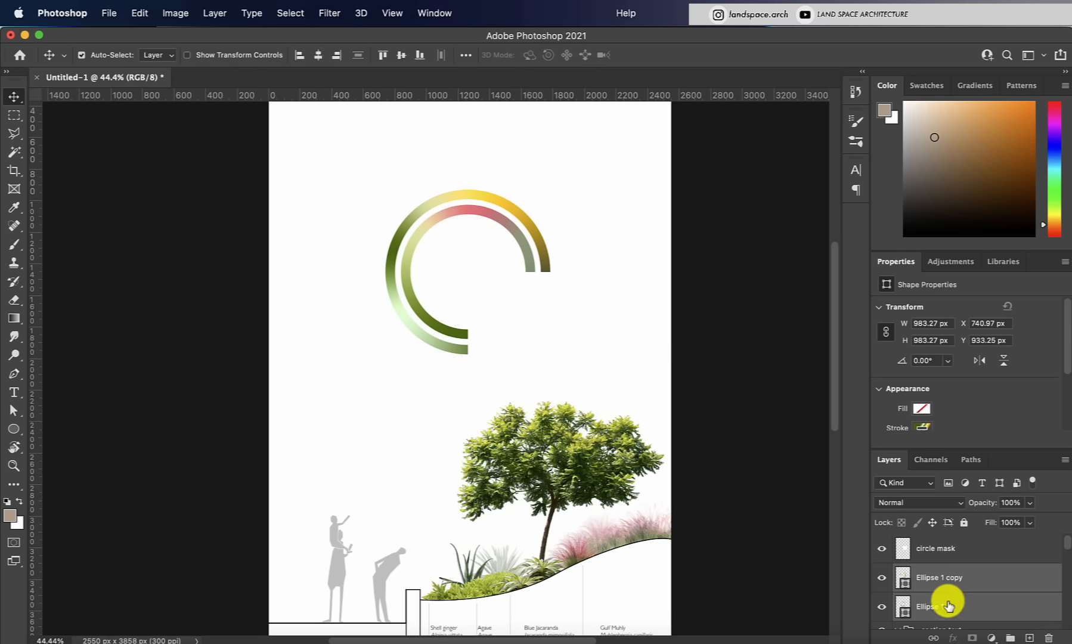
key(p)
drag(231, 55, 156, 55)
text(80)
key(Return)
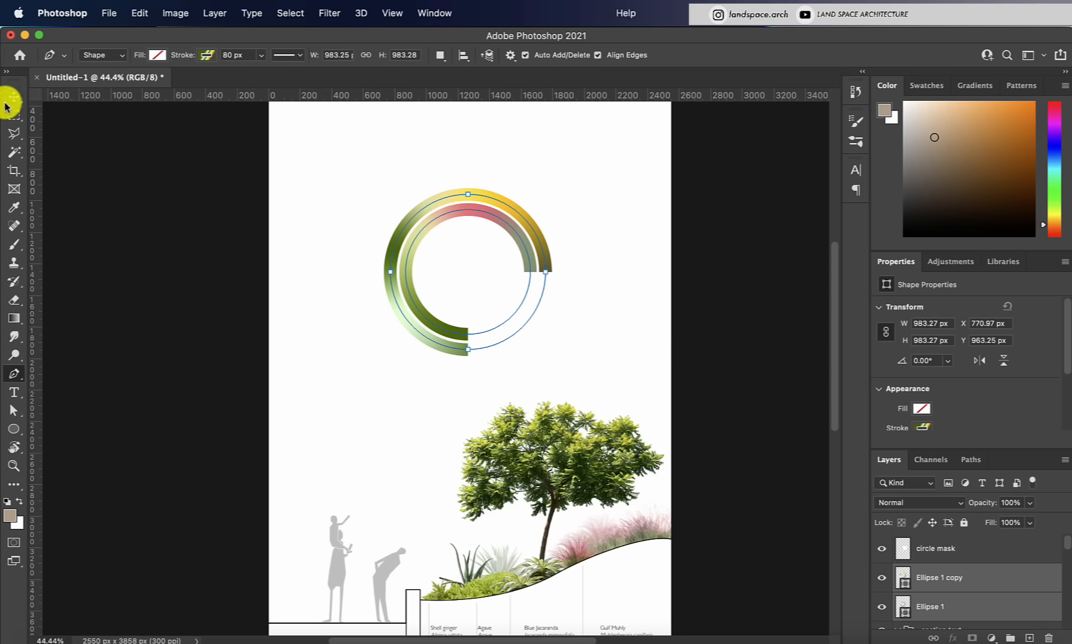
- Duplicate the Ellipse 1 layer and shrink the copy concentrically into an inner ring about 563 px in diameter
click(10, 102)
mouse_move(985, 604)
mouse_down()
mouse_move(986, 620)
mouse_move(984, 587)
mouse_up()
key(ctrl+t)
drag(468, 203, 467, 222)
key(Return)
- Set the stroke width of all three rings to 70 px
shift+click(977, 544)
key(p)
drag(232, 54, 211, 57)
text(70)
key(Return)
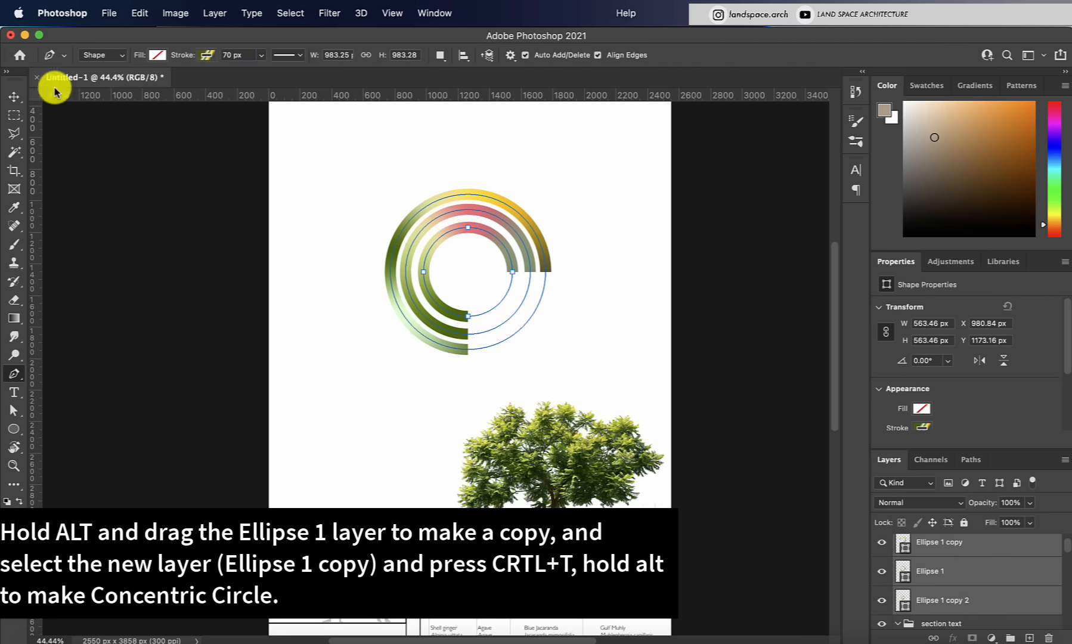
- Even out the ring gaps by shrinking the outer ring to about 959 px and enlarging the innermost ring to about 603 px, both concentrically
click(14, 96)
click(976, 545)
key(ctrl+t)
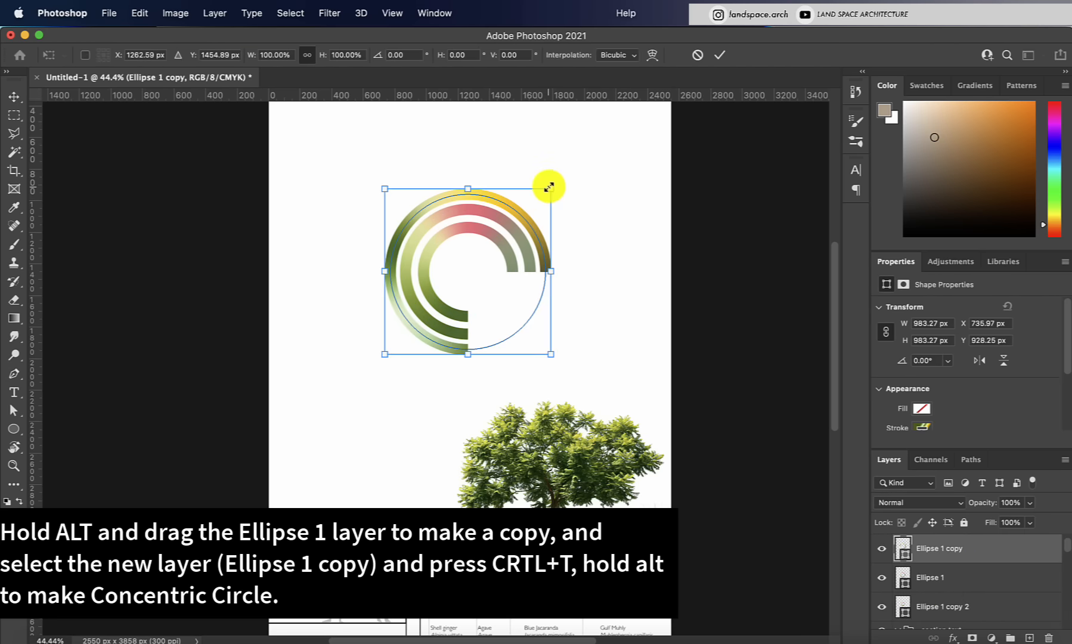
drag(549, 191, 522, 214)
key(Return)
click(924, 602)
key(ctrl+t)
key(Return)
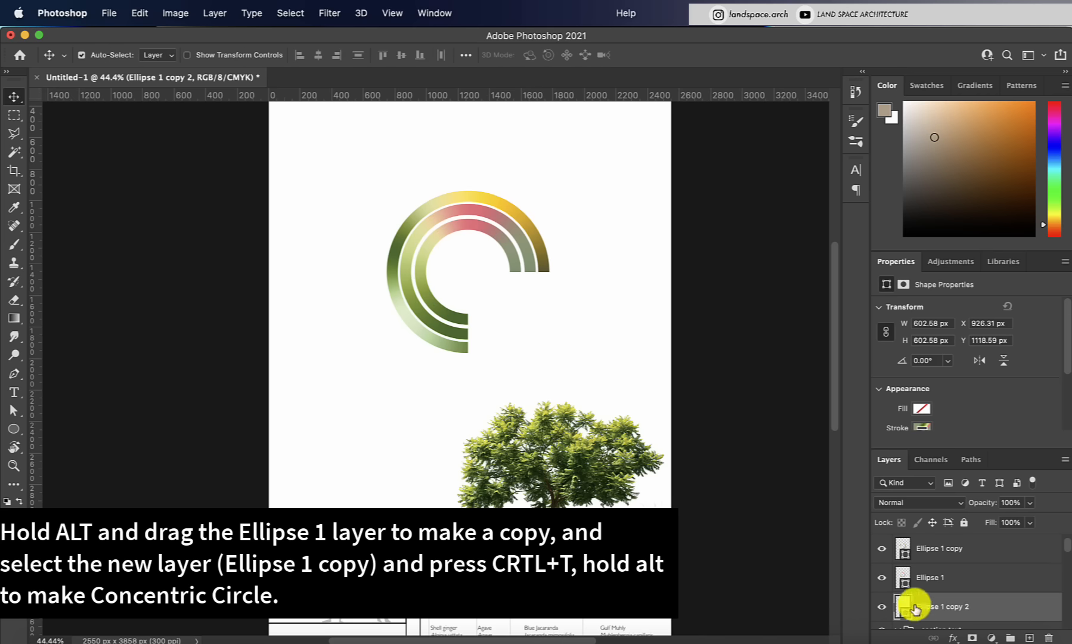
- In the innermost ring's stroke gradient, recolor the middle green stop purple a249db and the pink stop yellow f3da77
click(920, 425)
double_click(944, 591)
click(202, 291)
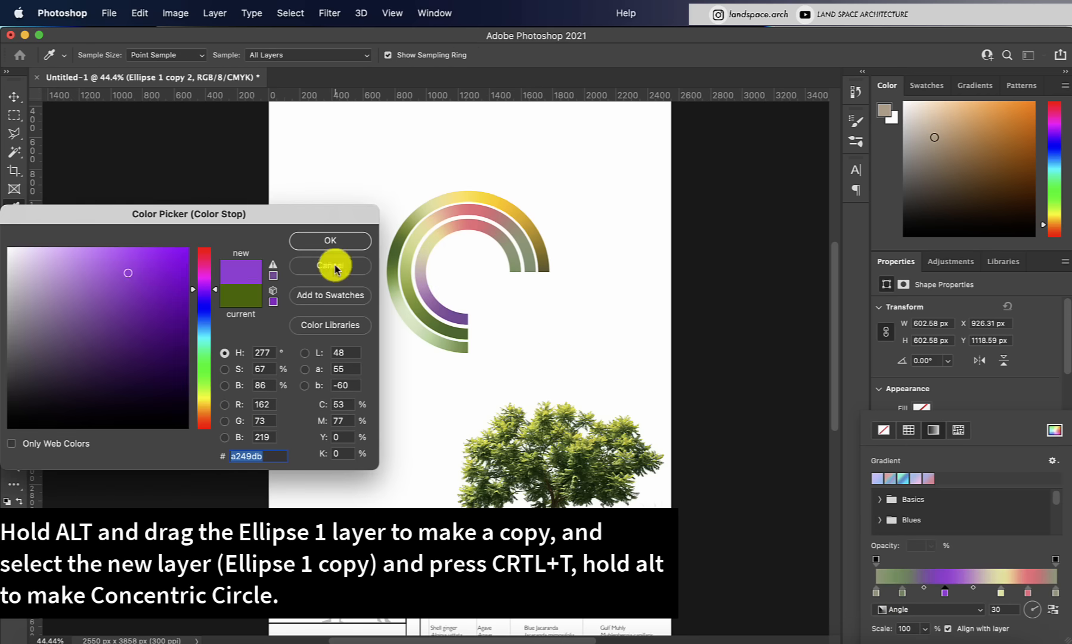
click(331, 240)
double_click(1027, 592)
click(204, 398)
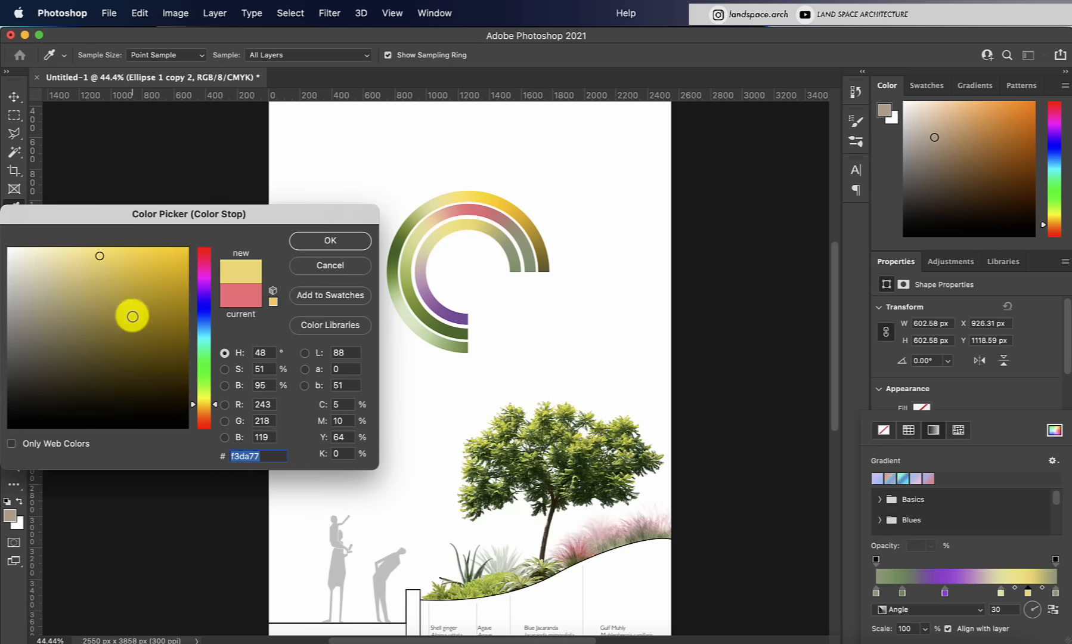
click(331, 240)
- Duplicate the Ellipse 1 copy layer and enlarge the duplicate concentrically to about 1236 px in diameter
scroll(689, 392, down, 3)
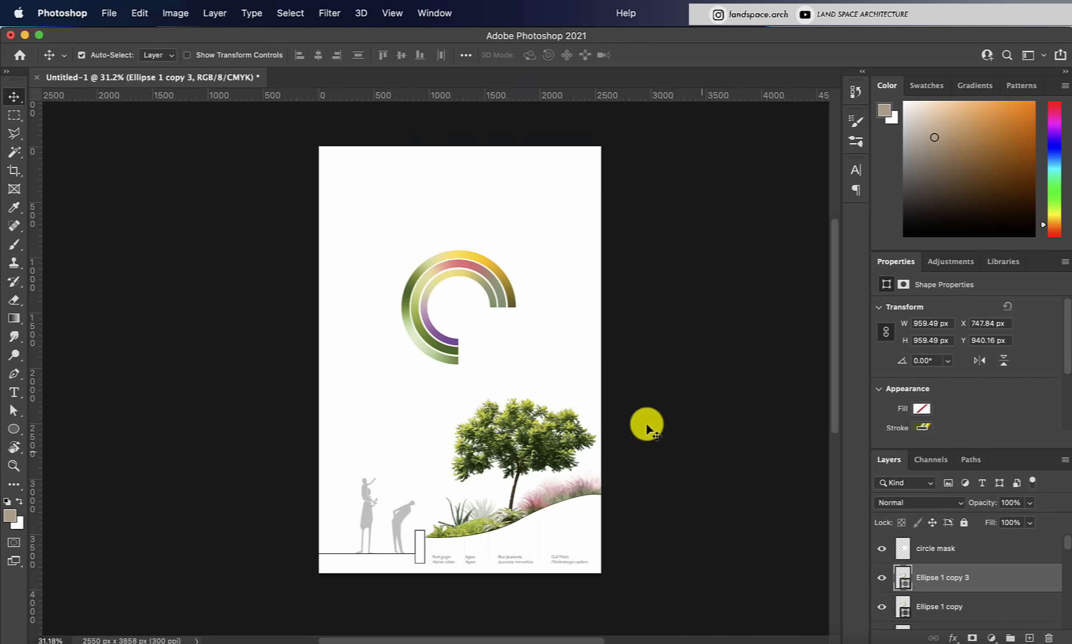
key(super+t)
drag(450, 244, 454, 231)
key(Return)
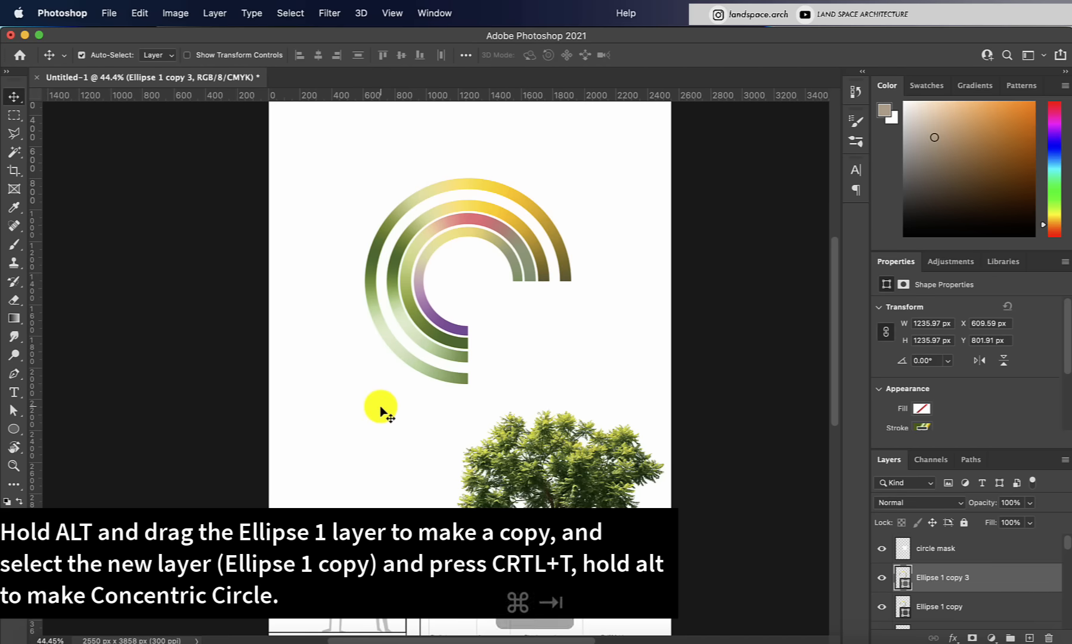
- Add text with the month names, starting with January, along the outermost ring's circular path near its lower end
key(t)
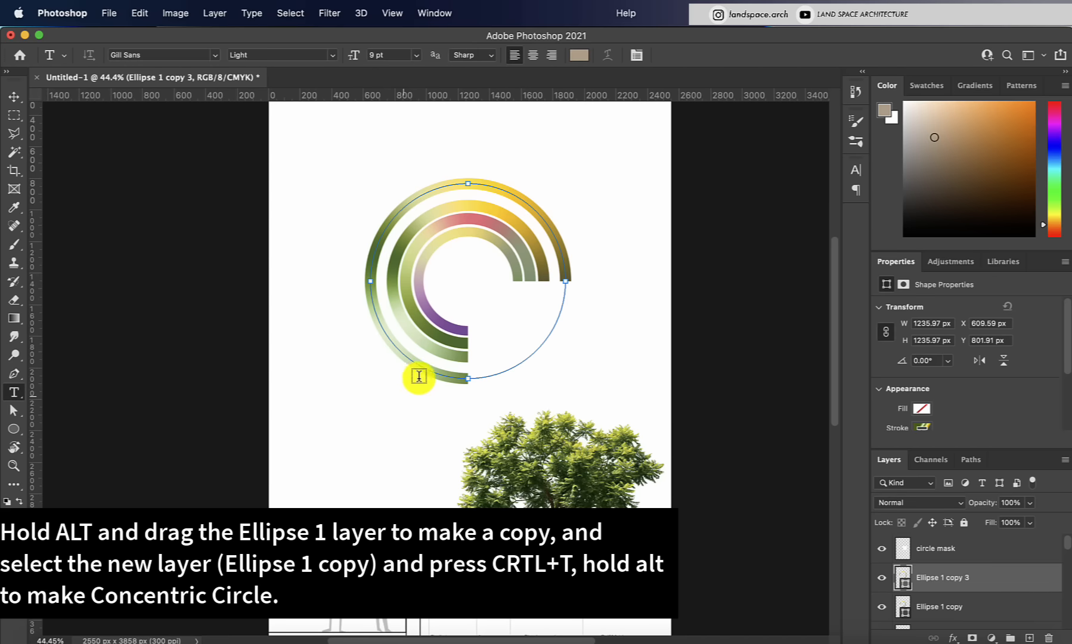
click(451, 377)
key(BackSpace)
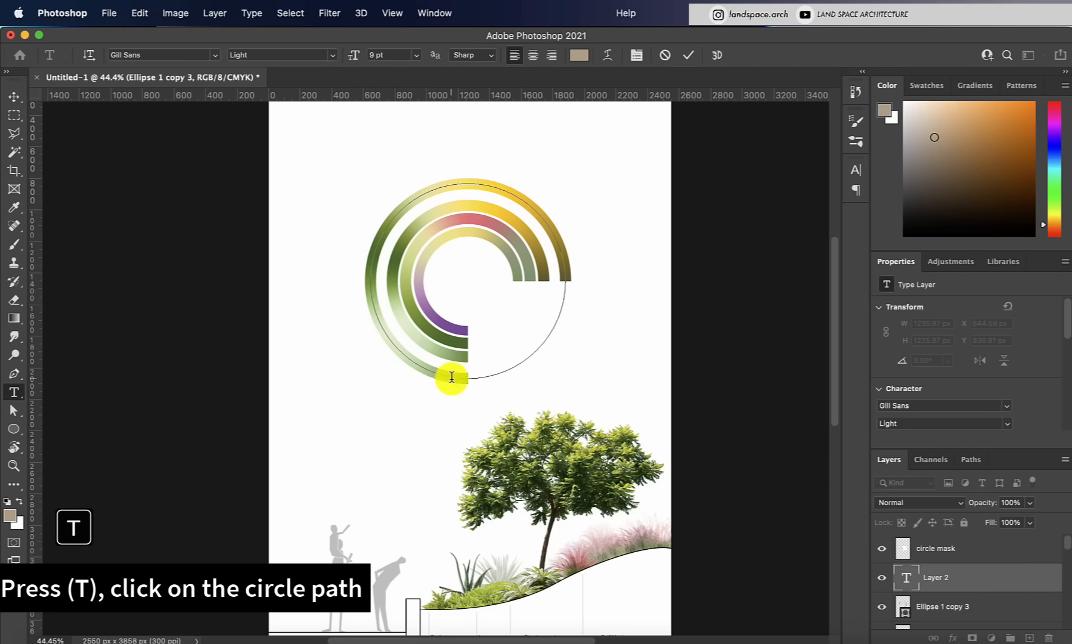
scroll(442, 371, up, 4)
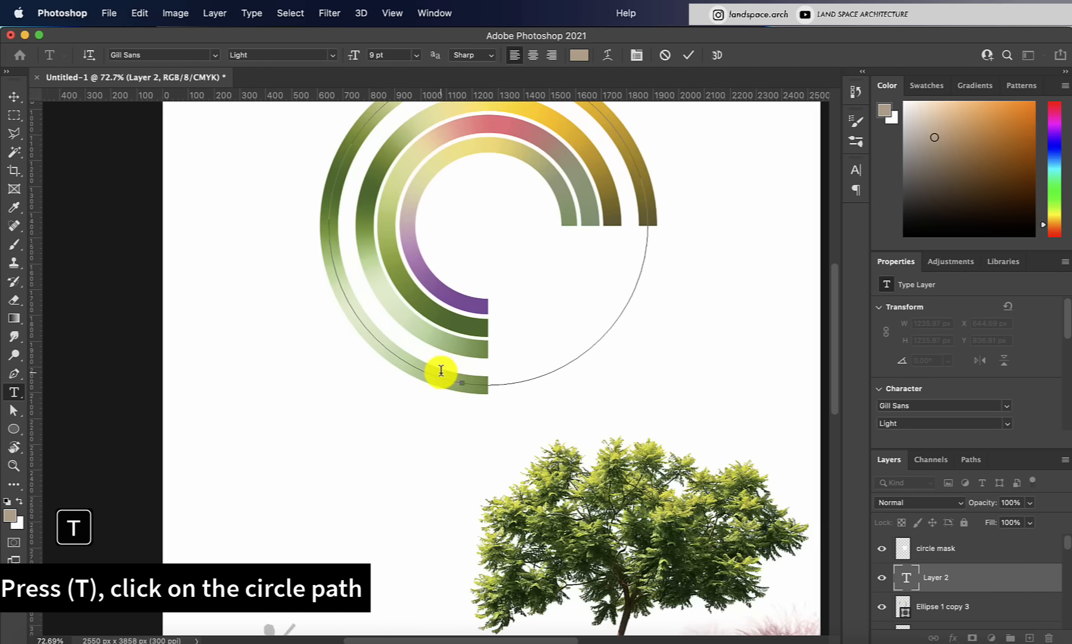
- Set the color of all the month text on the path to black 000000
key(super+a)
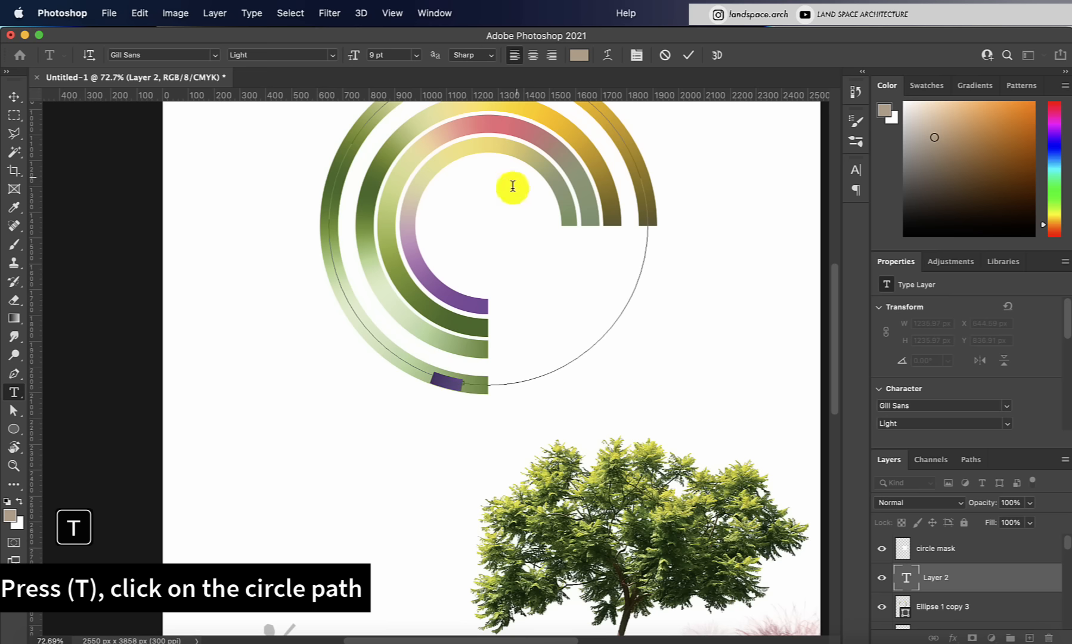
click(578, 56)
drag(83, 397, 211, 450)
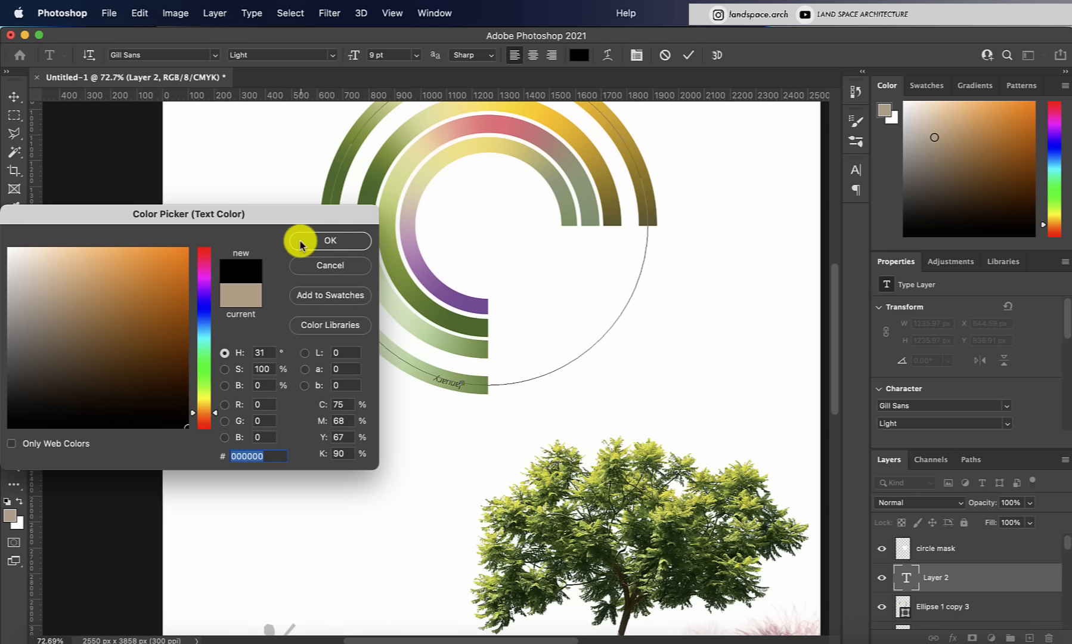
click(330, 241)
click(12, 98)
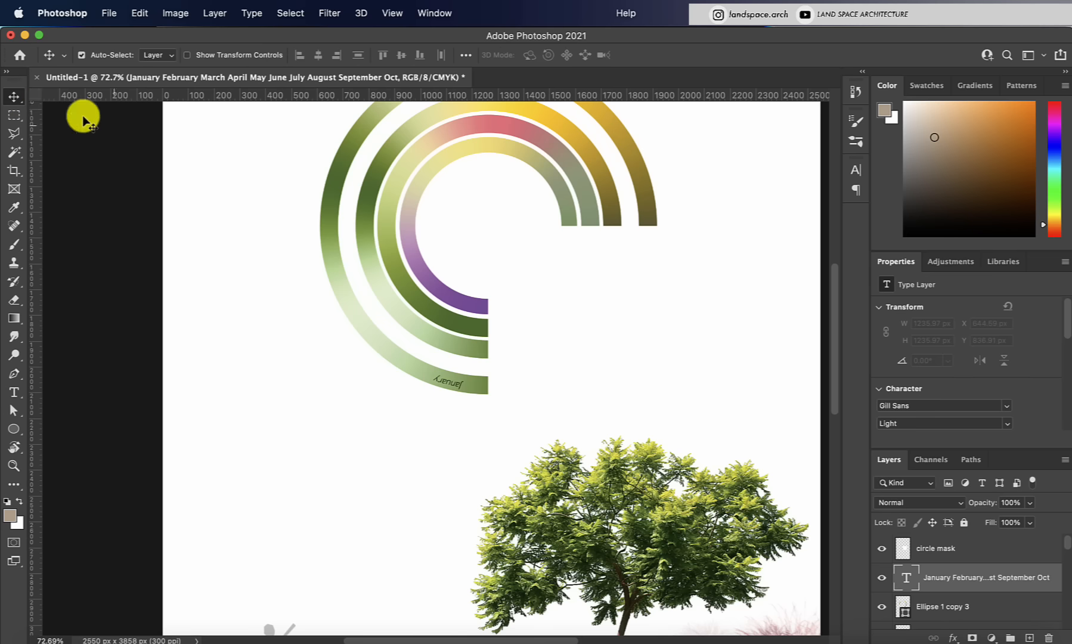
- Hide the Ellipse 1 copy 3 ring that served as the text path
scroll(536, 358, up, 2)
click(1005, 613)
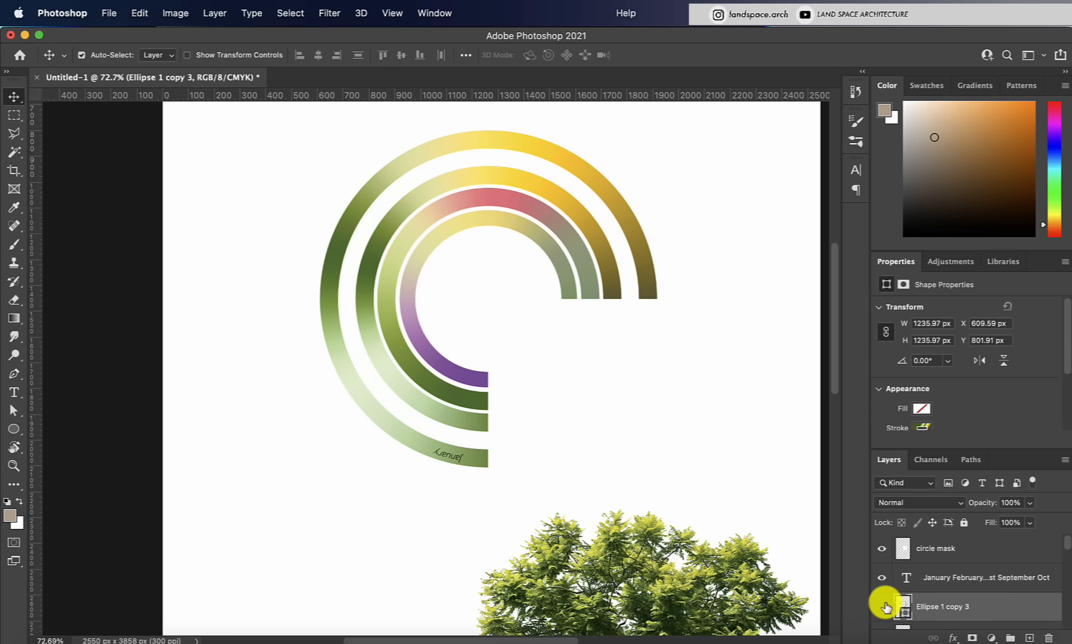
click(884, 607)
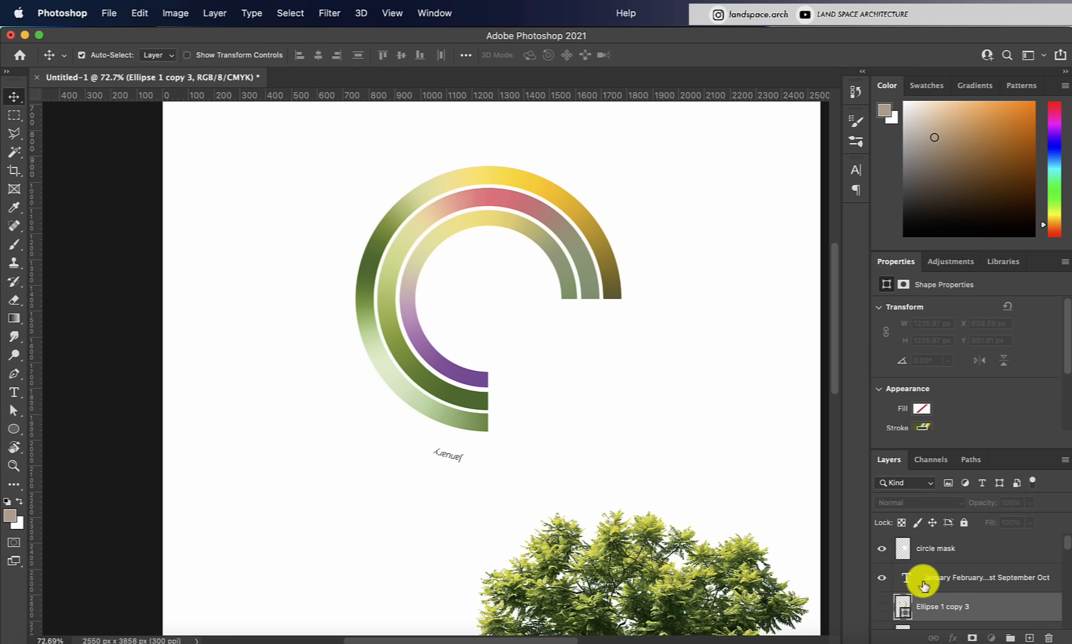
- Edit the path text so the month names from January to December are spaced apart around the rings
click(924, 581)
key(t)
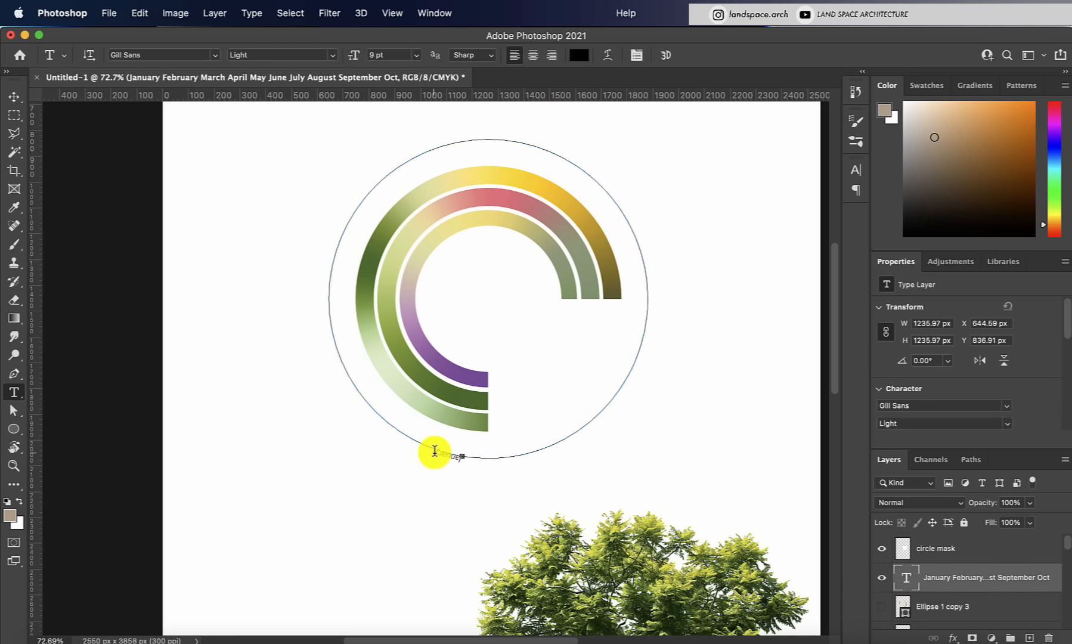
click(434, 451)
key(Delete)
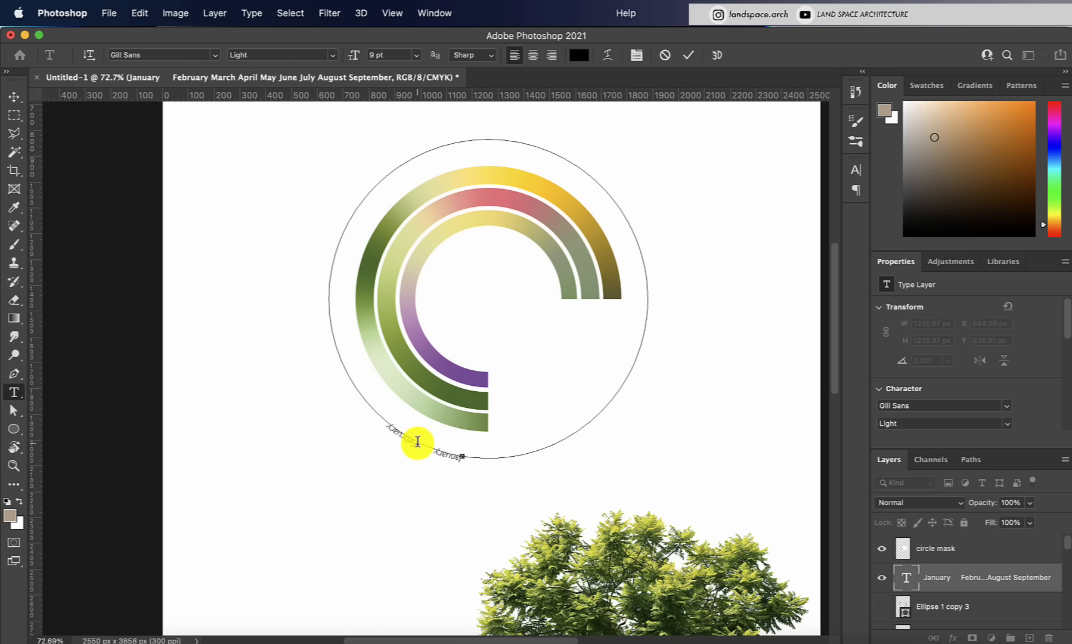
click(15, 96)
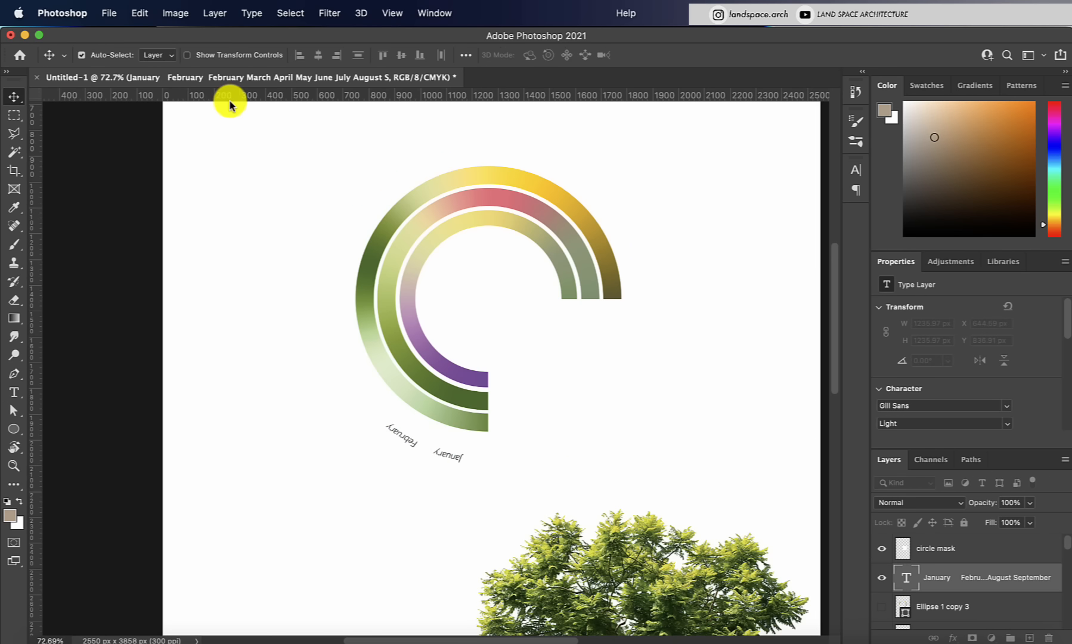
key(t)
click(388, 424)
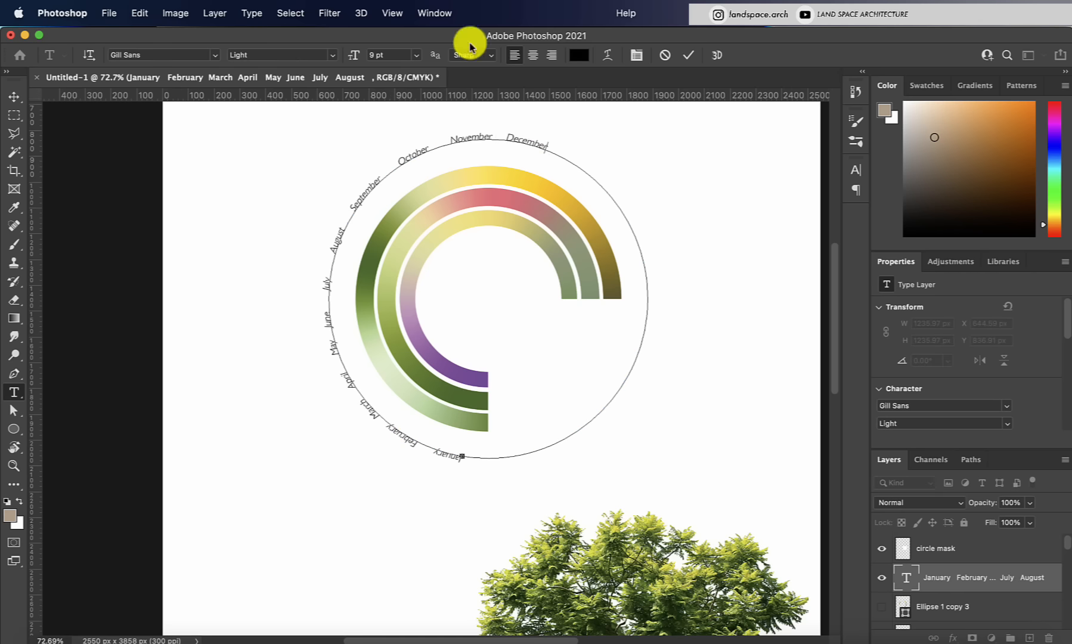
- Set the font size of all the month names to 12 pt
key(super+a)
drag(392, 55, 309, 55)
text(12)
key(Return)
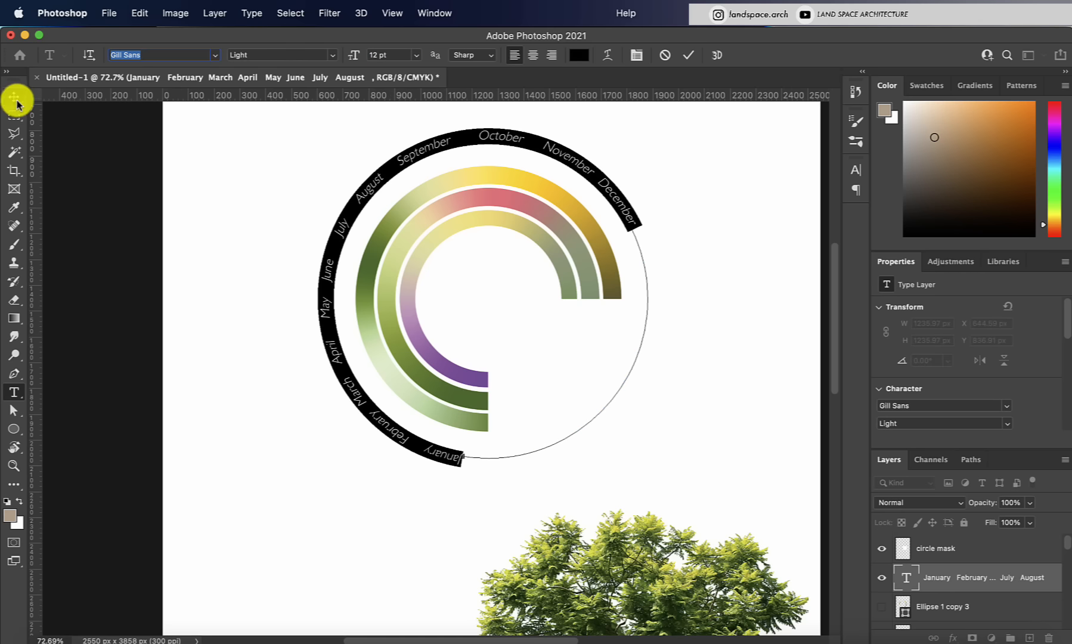
click(14, 97)
- Shrink and rotate the month text to about -14.61° around the outer ring, and move its layer above the circle mask
scroll(523, 239, up, 1)
key(super+t)
mouse_move(613, 157)
mouse_down()
mouse_move(606, 170)
mouse_move(612, 143)
mouse_move(598, 143)
mouse_up()
key(Return)
drag(954, 577, 953, 542)
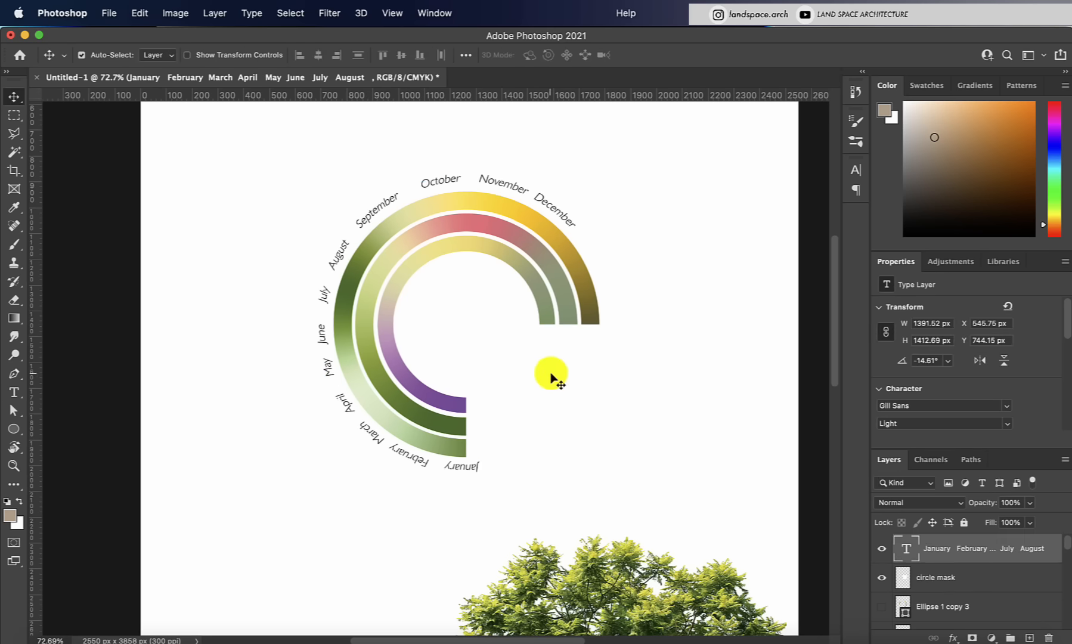
- Adjust the month text so the names spread from January at the rings' lower end to December at their other end
key(t)
click(509, 188)
drag(509, 188, 428, 463)
scroll(412, 246, down, 5)
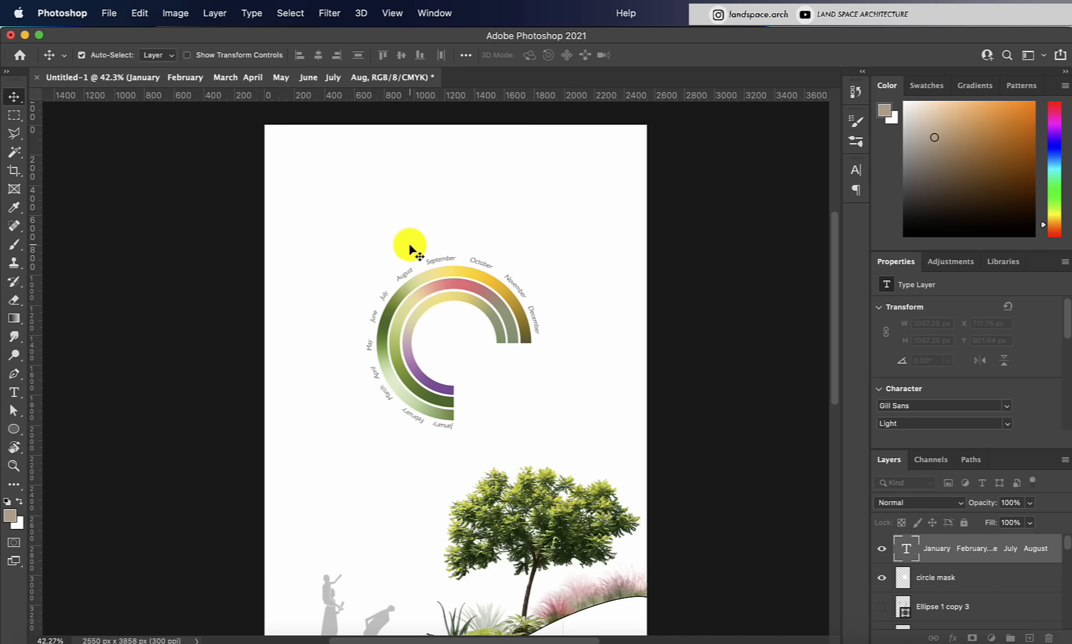
scroll(410, 248, down, 3)
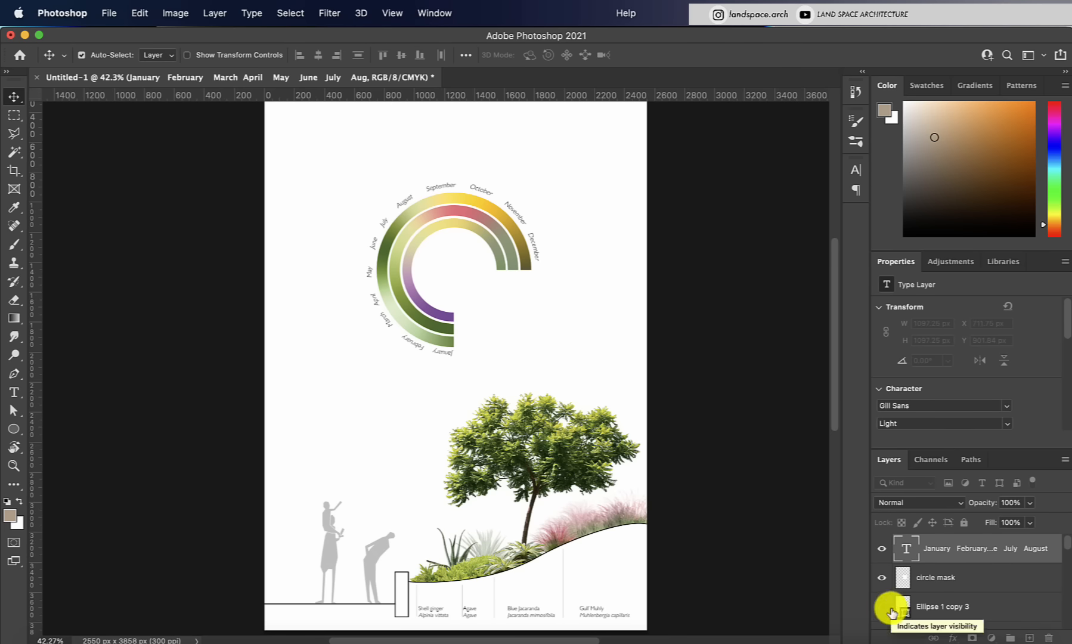
- Duplicate the hidden Ellipse 1 copy 3 ring above the month text, show the copy and scale it to about 110.73%
click(929, 613)
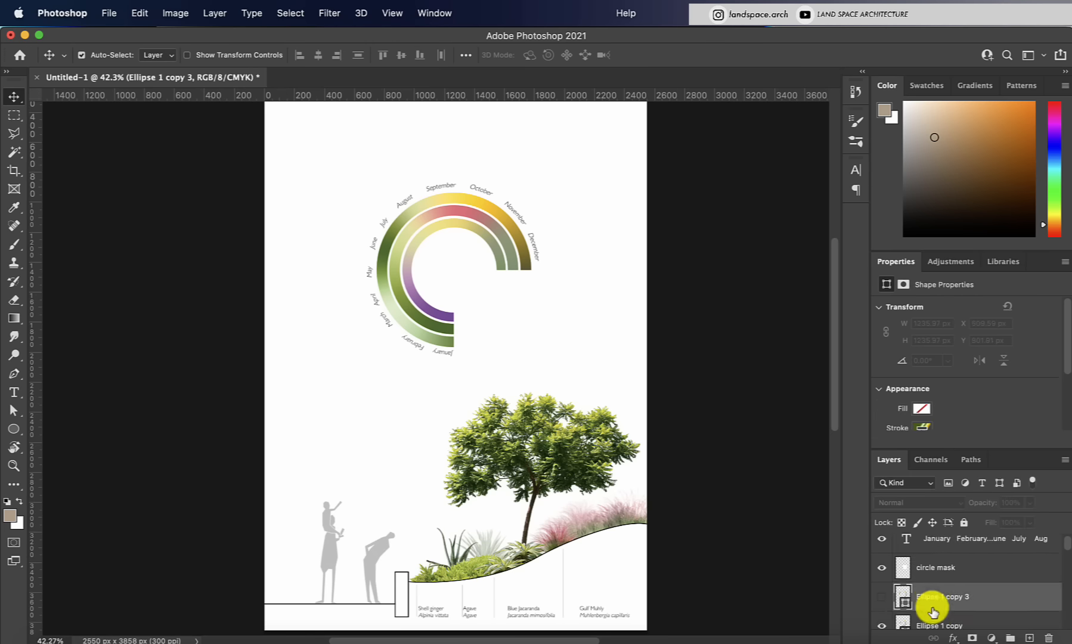
drag(934, 611, 945, 540)
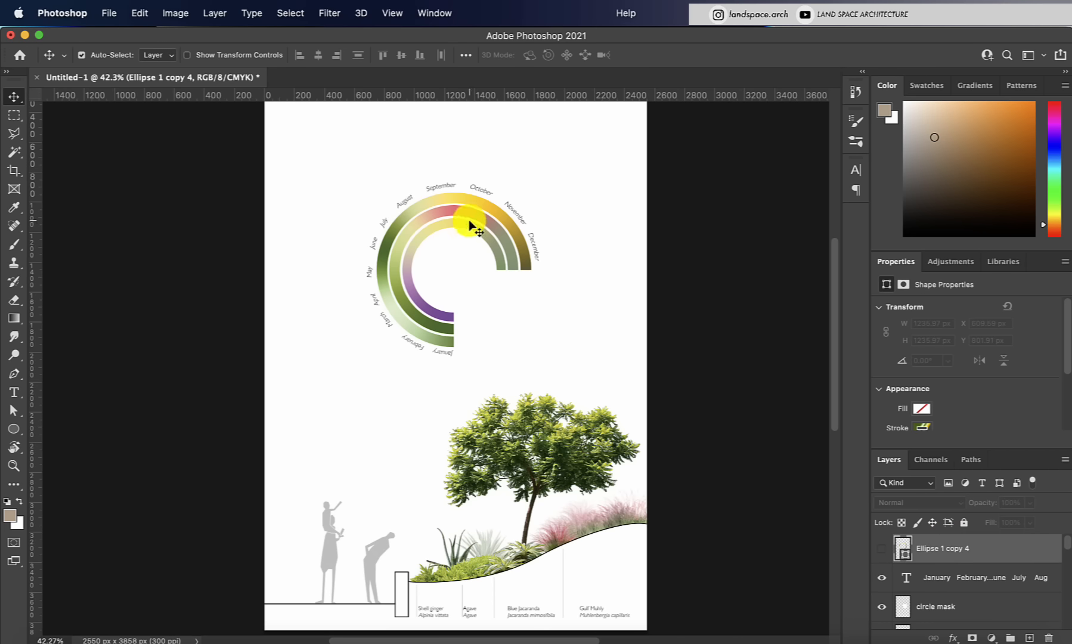
click(882, 548)
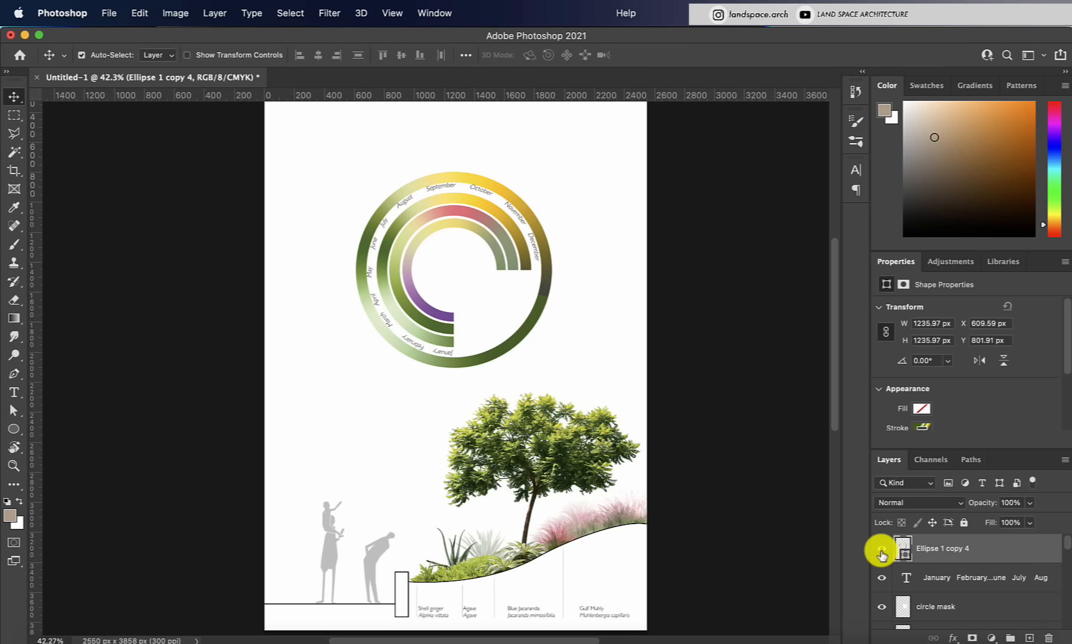
key(super+t)
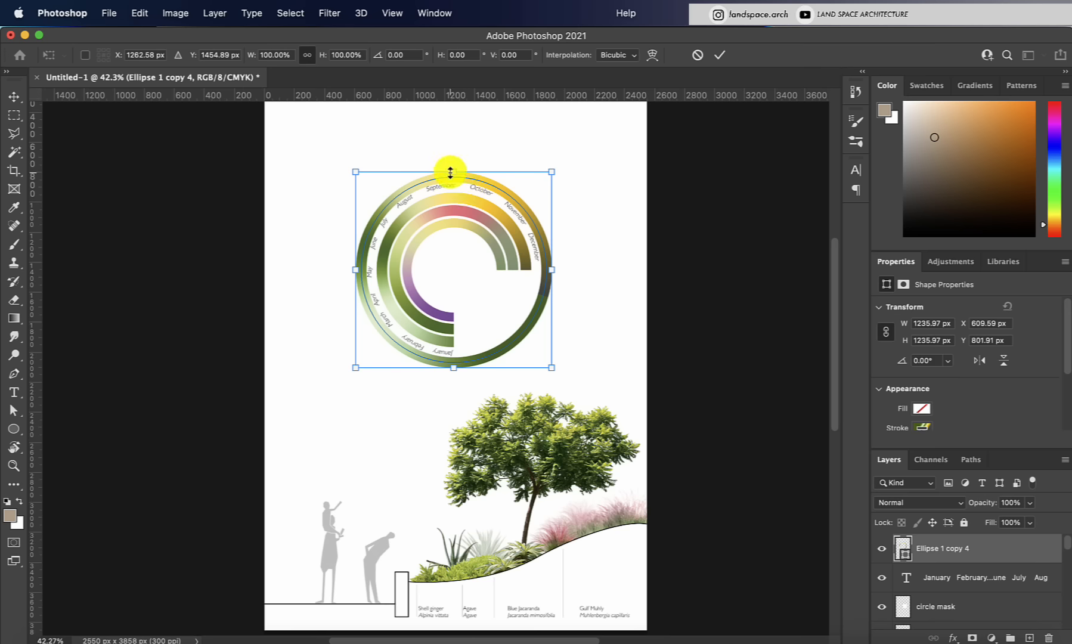
drag(450, 173, 450, 162)
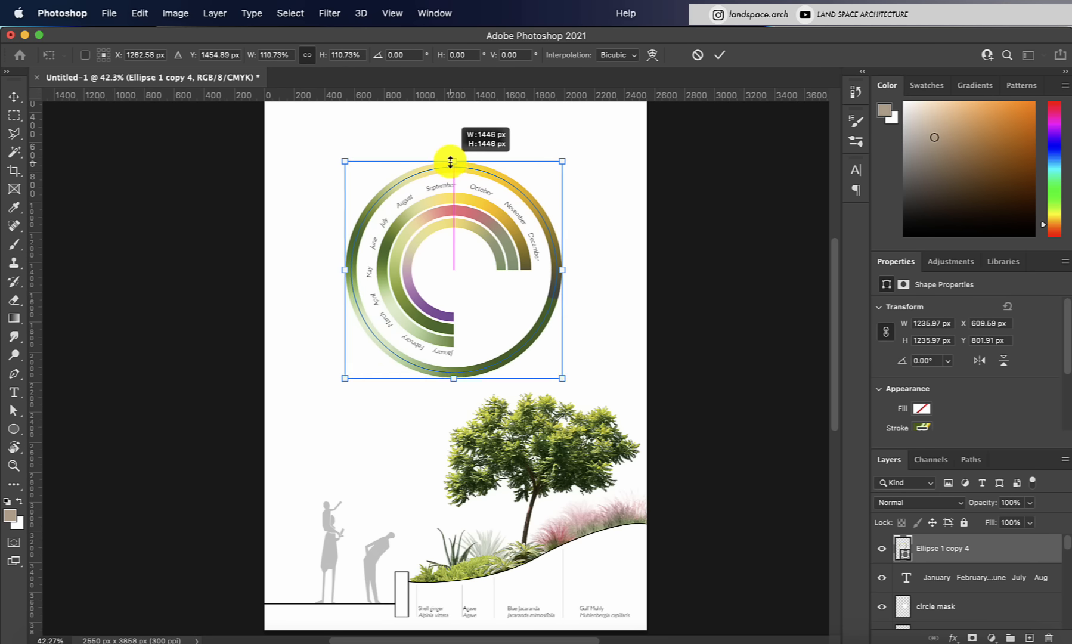
key(Return)
key(p)
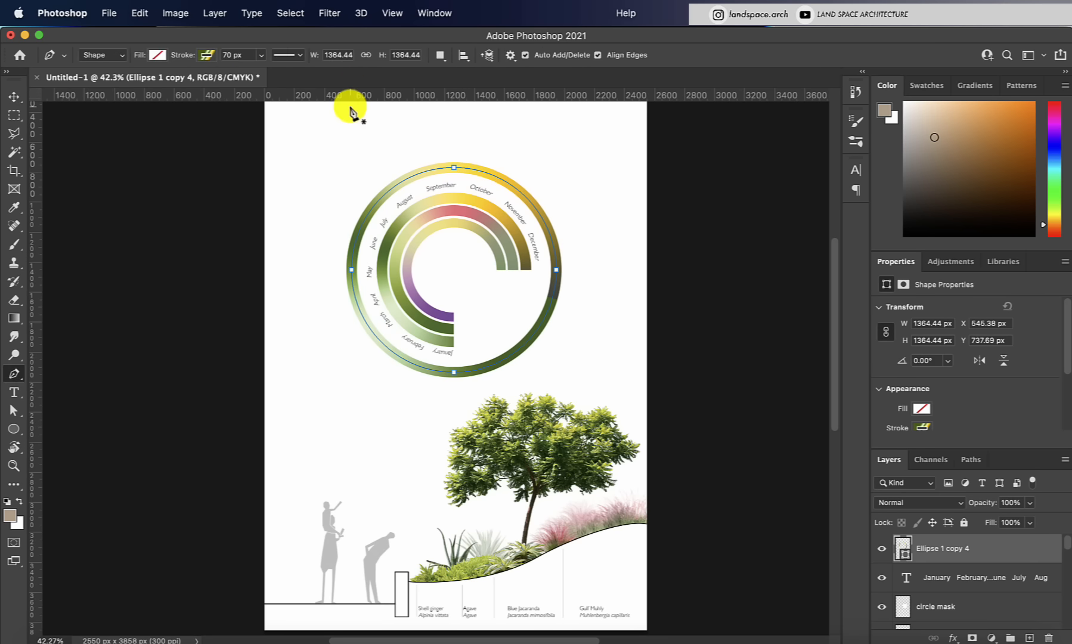
click(207, 55)
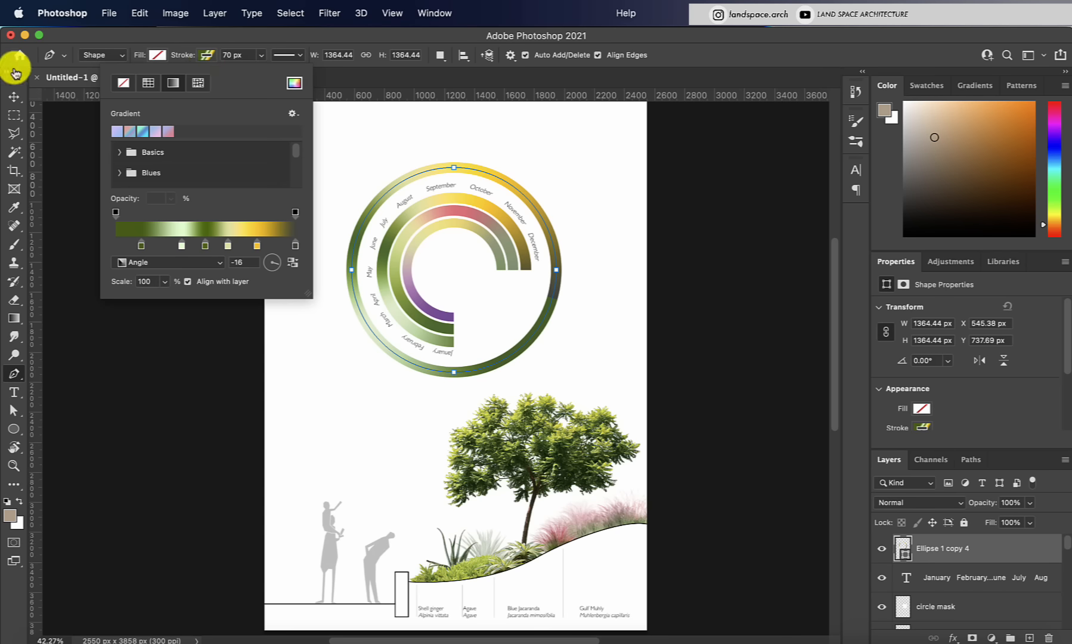
click(14, 96)
- Copy the large shell ginger clump from the section to the ring's lower-left edge and rotate it to about -159.33°
mouse_move(435, 580)
mouse_down()
mouse_move(413, 368)
mouse_move(407, 375)
mouse_up()
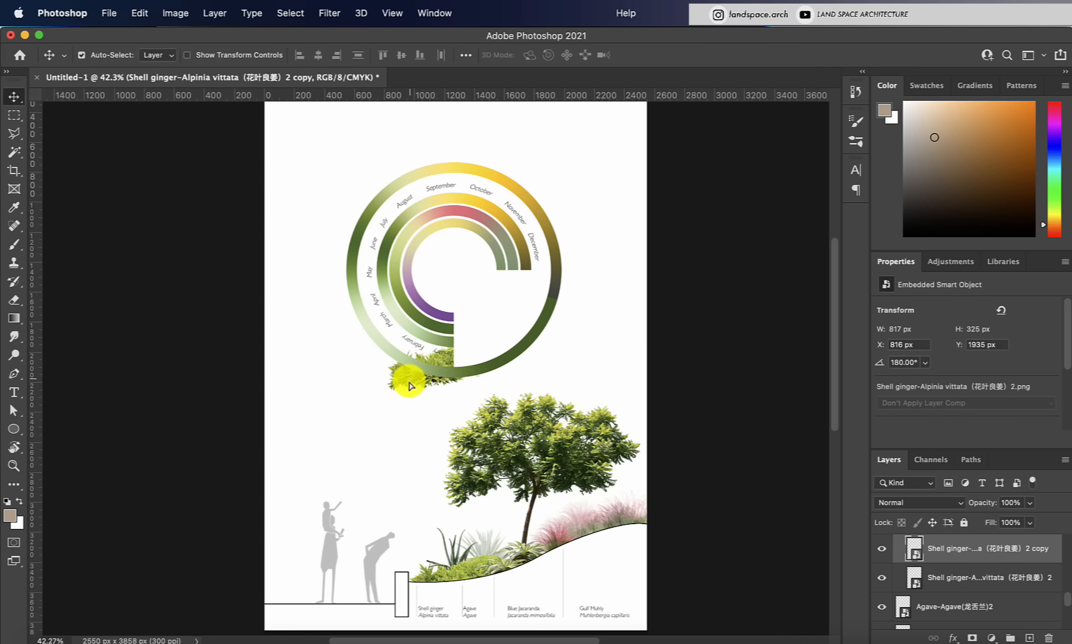
key(ctrl+t)
drag(516, 388, 544, 347)
key(Return)
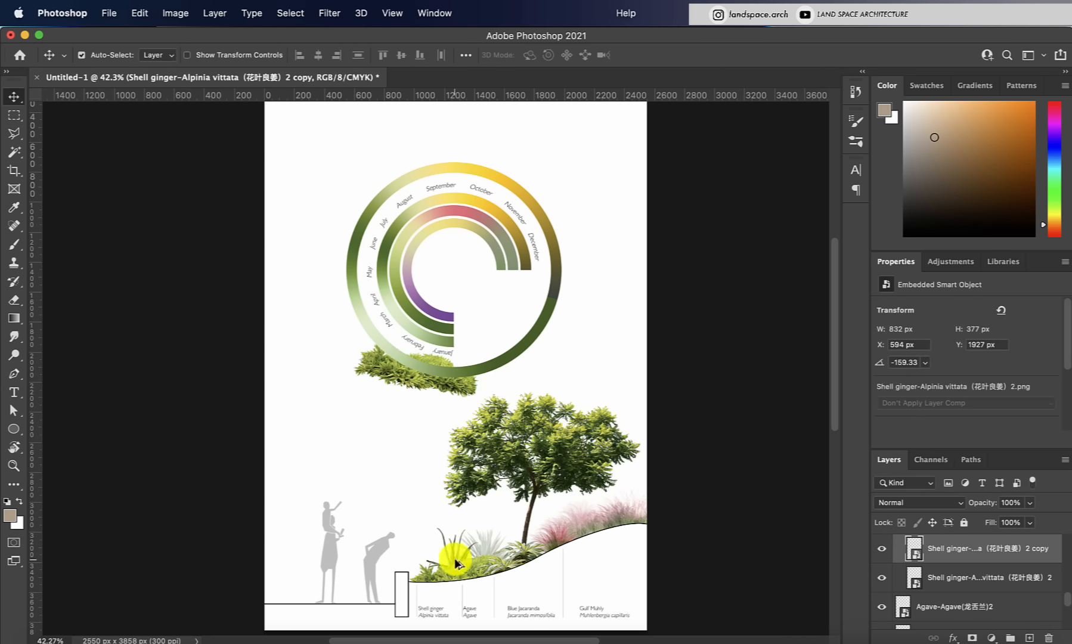
- Copy the aloe vera from the section to the ring's lower-left edge and rotate it to point outward
drag(454, 558, 372, 350)
key(super+t)
drag(402, 291, 271, 376)
drag(376, 354, 383, 367)
key(Return)
- Copy the grey agave from the section to the ring near March and April and rotate it outward
drag(487, 549, 355, 327)
key(super+t)
drag(407, 294, 353, 331)
key(Return)
- Copy the small shell ginger plant from the section to the ring's left edge near May and rotate it outward
drag(503, 562, 332, 317)
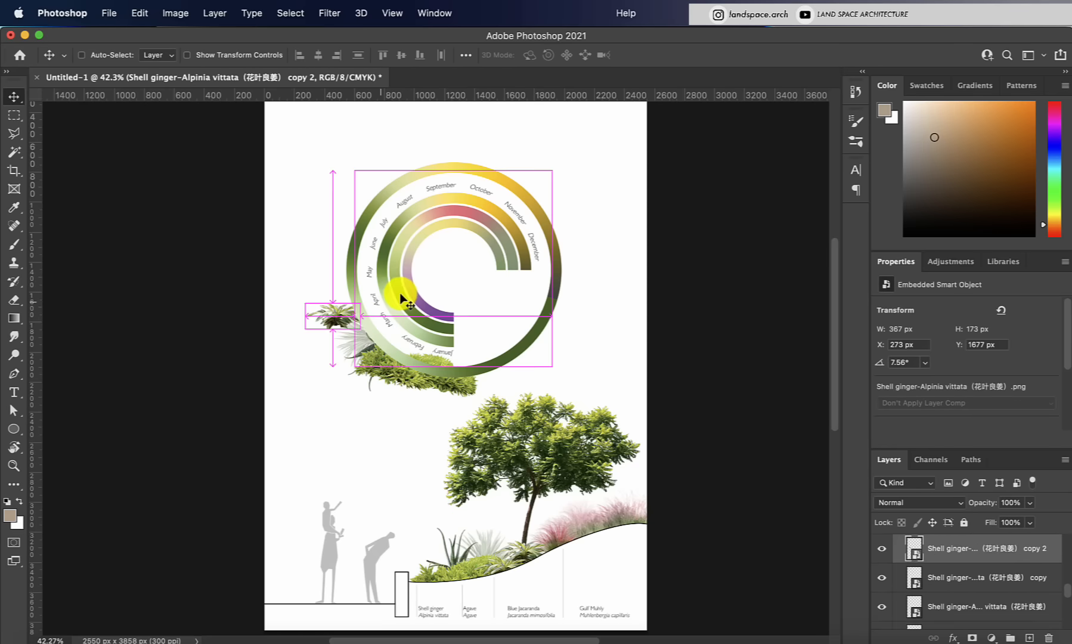
key(super+t)
drag(402, 299, 320, 243)
drag(334, 312, 340, 272)
key(Return)
drag(346, 265, 383, 263)
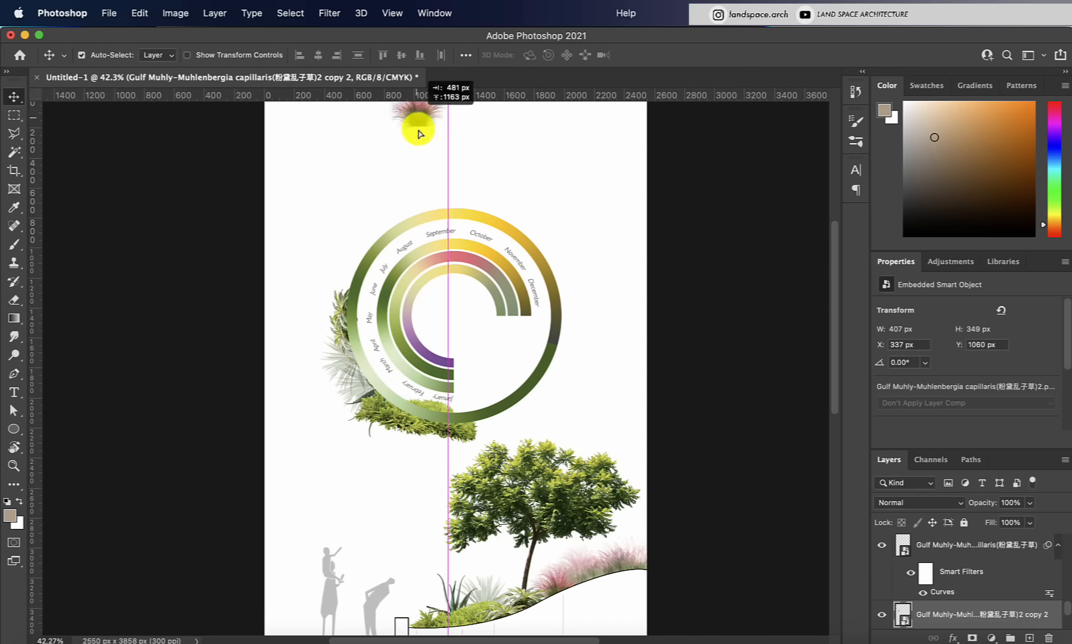
- Place two Gulf Muhly copies along the ring's top edge and rotate the second to follow the curve
drag(420, 134, 460, 186)
drag(565, 554, 483, 187)
key(super+t)
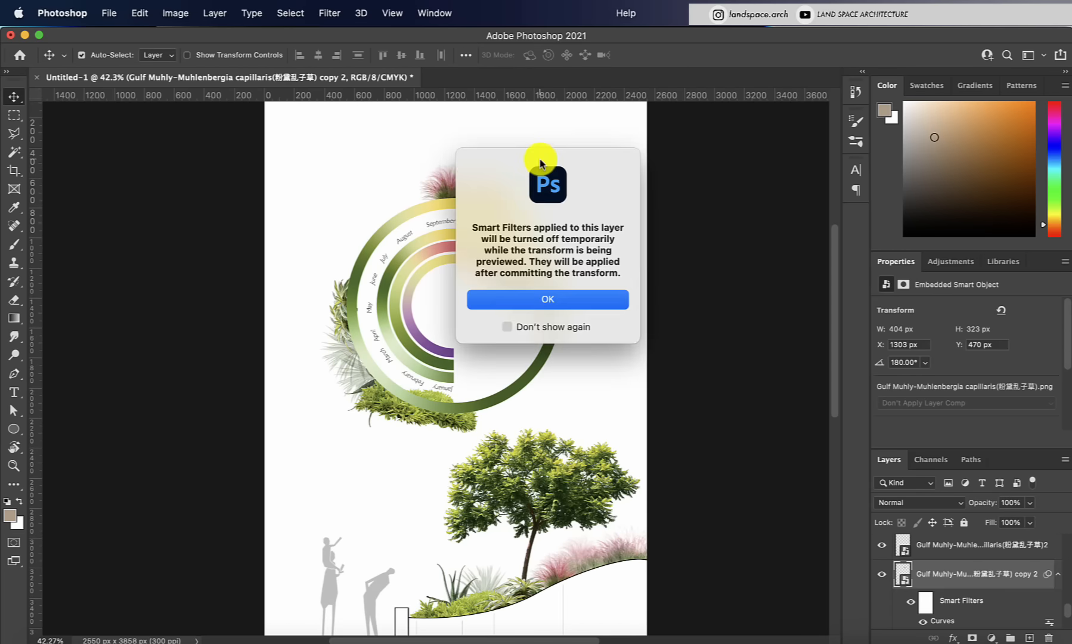
key(Return)
drag(549, 157, 556, 194)
- Add a third Gulf Muhly copy on the ring's upper-right edge, rotated about 45.55°
drag(468, 163, 513, 189)
key(Return)
scroll(505, 235, down, 1)
key(super+t)
drag(576, 156, 536, 182)
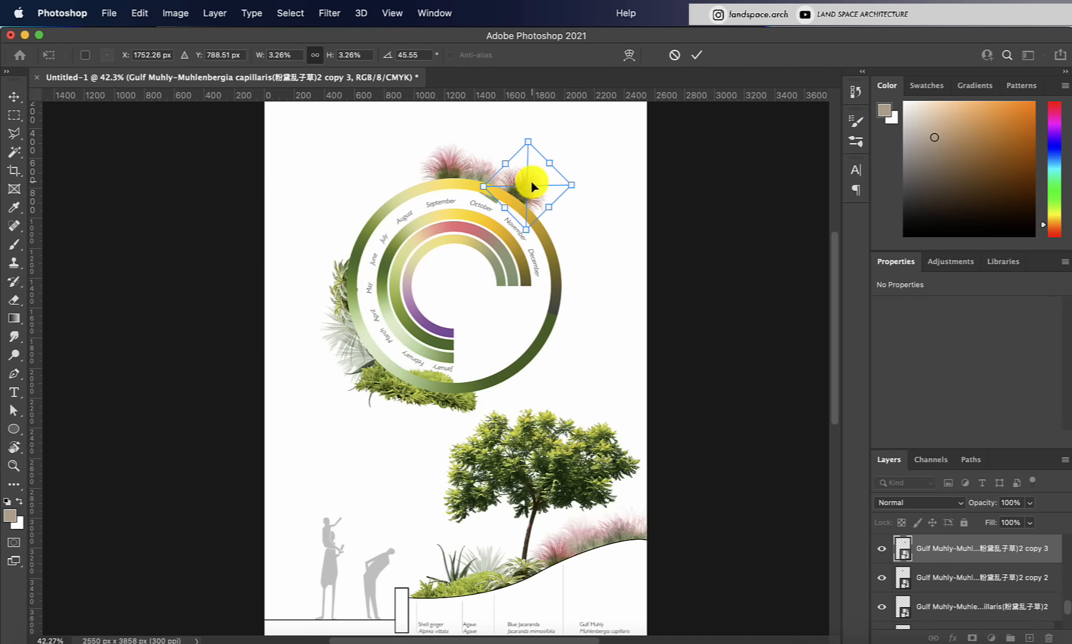
key(Return)
- Duplicate the small shell ginger plant farther up the ring's left edge and rotate the copy to about -60.39°
drag(341, 281, 356, 215)
key(super+t)
drag(403, 161, 421, 179)
key(Return)
- Spread the shell ginger, agave and aloe vera along the ring's left edge, adding another agave clump
drag(339, 301, 337, 269)
drag(343, 341, 331, 304)
drag(345, 342, 338, 332)
drag(374, 365, 341, 362)
click(366, 402)
key(super+z)
click(356, 234)
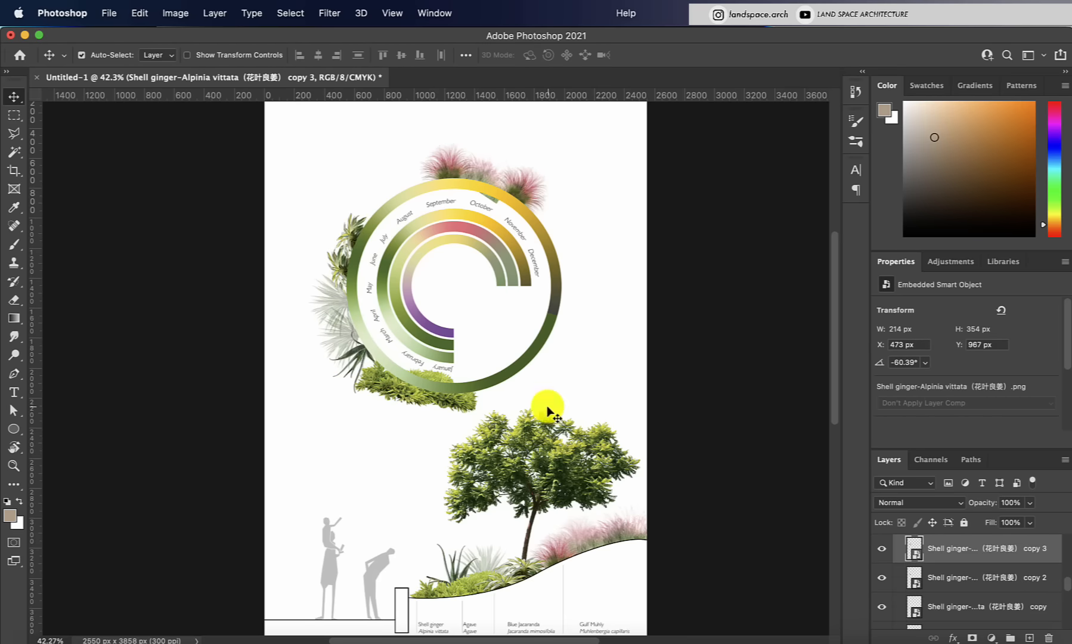
- Copy the jacaranda tree to the ring's upper-left edge, shrink and tilt it, and nudge the neighbouring plant
drag(551, 436, 411, 177)
scroll(411, 177, up, 2)
key(super+t)
drag(510, 188, 428, 151)
drag(471, 347, 375, 211)
key(Return)
drag(359, 295, 361, 306)
- Duplicate a Gulf Muhly clump beside the small tree on the ring and rotate it to about -22.93°
drag(448, 220, 428, 234)
key(super+t)
drag(479, 206, 467, 182)
key(Return)
drag(428, 228, 423, 226)
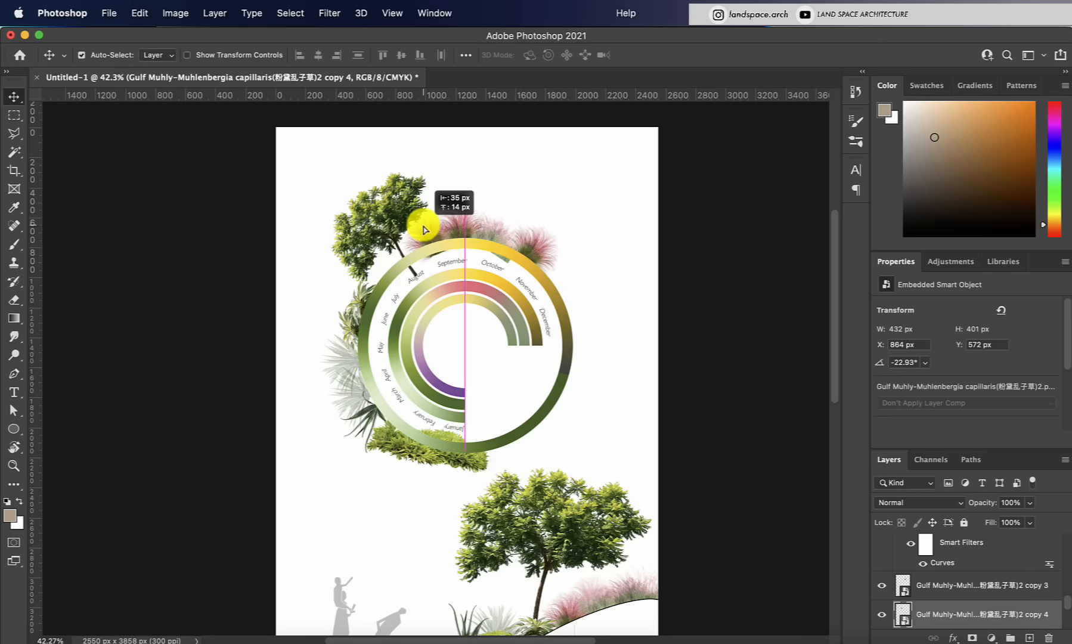
- Duplicate the large shell ginger clump to the ring's upper-left edge below the tree, rotated to about -34.31°
drag(406, 442, 386, 255)
key(super+t)
drag(381, 341, 428, 345)
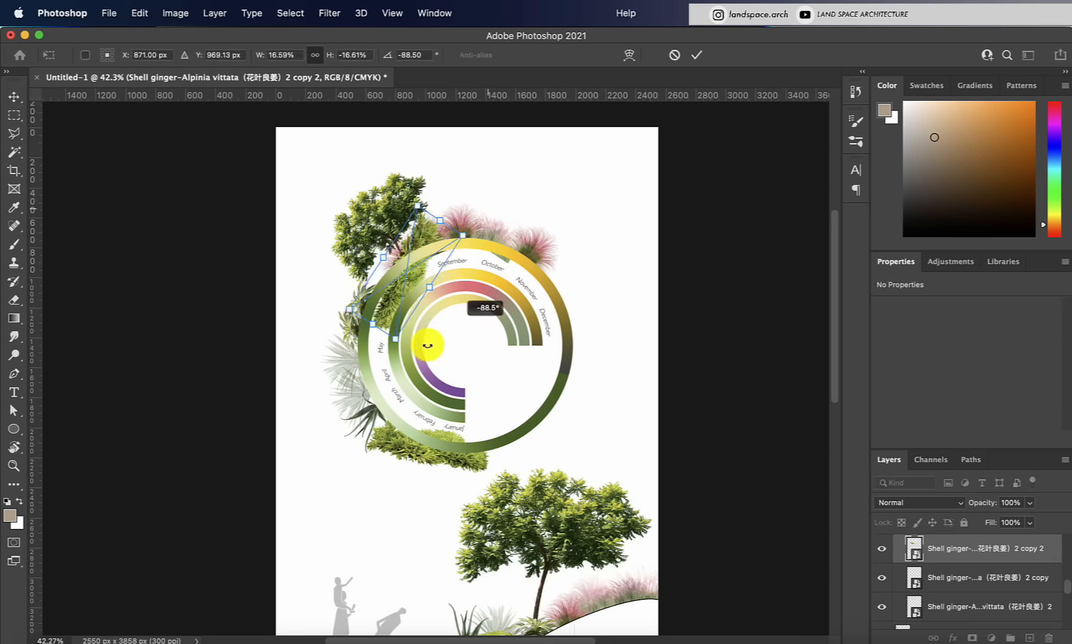
drag(393, 285, 366, 309)
key(Return)
- Rasterize the shell ginger layers in the plants group
key(m)
click(976, 608)
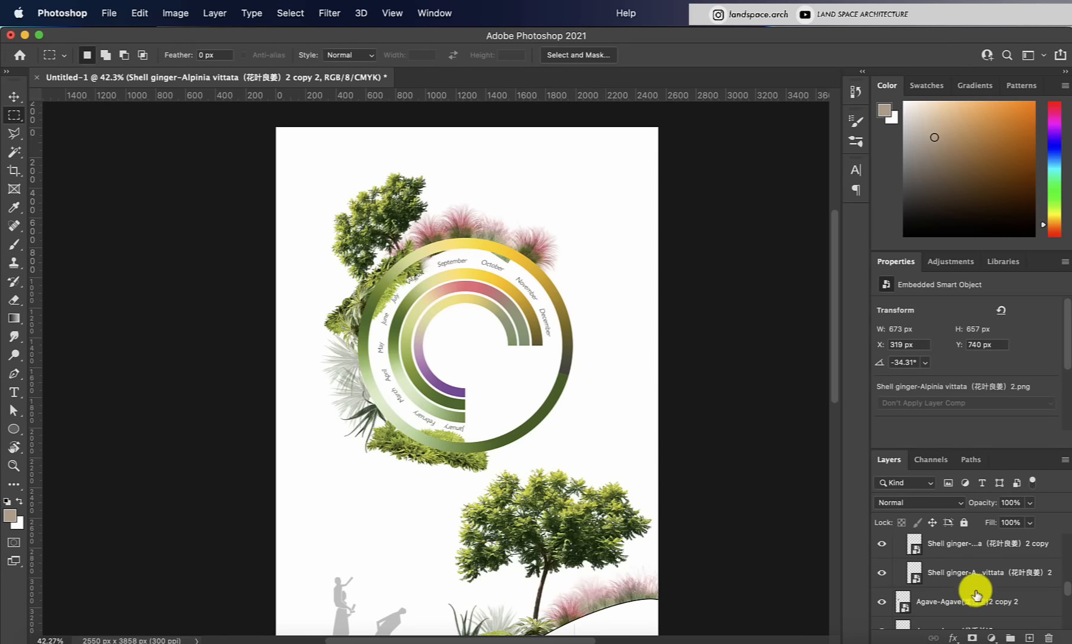
scroll(977, 569, up, 3)
scroll(978, 576, up, 3)
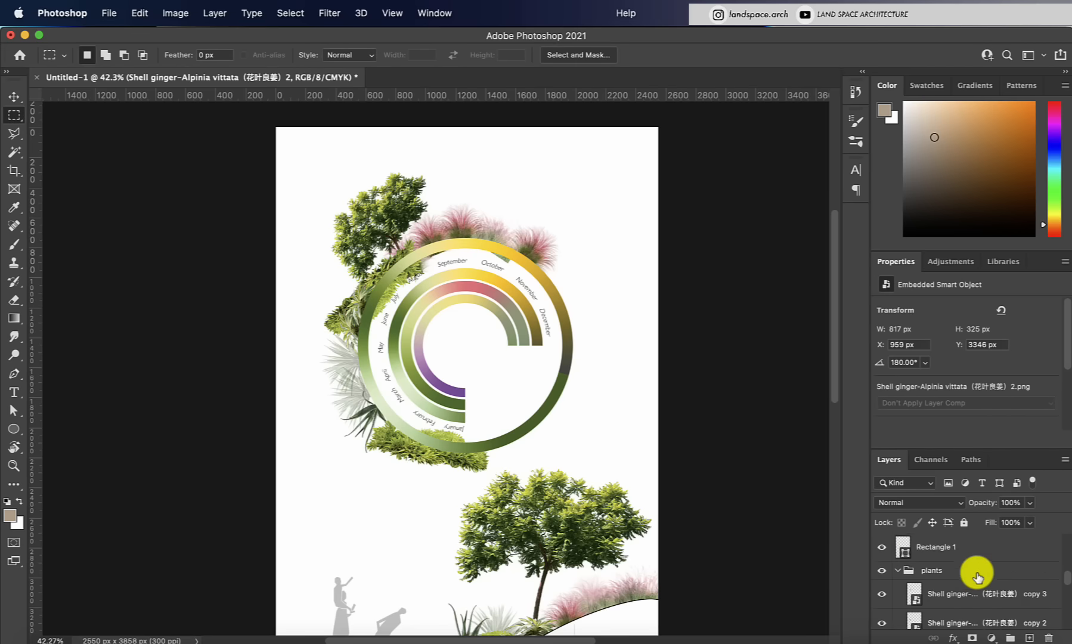
drag(983, 455, 986, 323)
shift+click(981, 462)
right_click(982, 462)
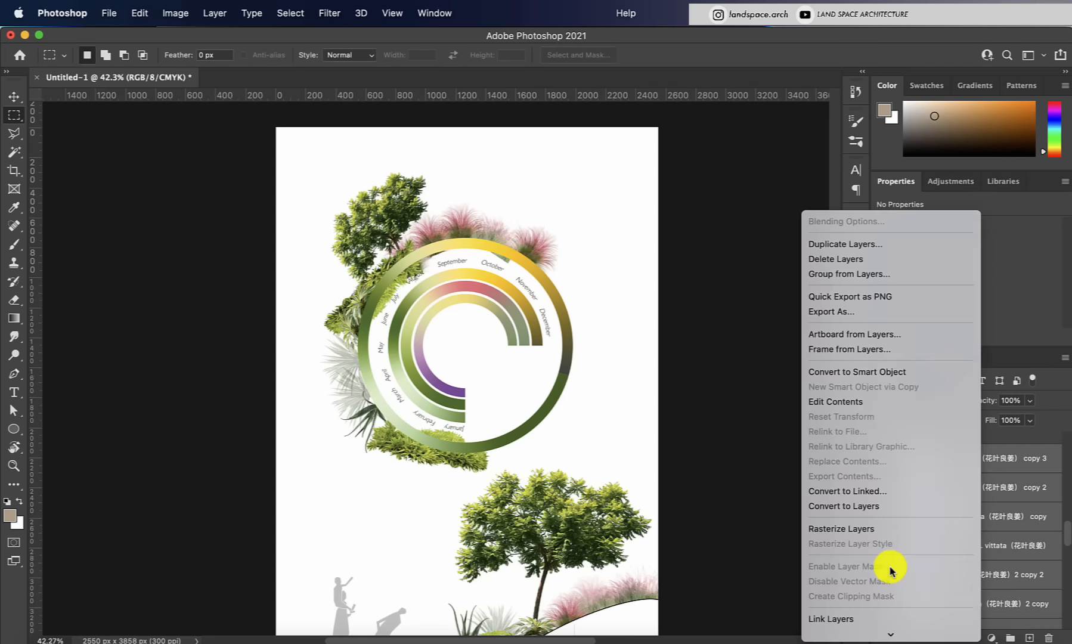
click(862, 383)
- Trim the upper-left shell ginger clump by deleting a Polygonal Lasso selection over its excess foliage
key(v)
click(720, 314)
drag(329, 320, 297, 315)
key(super+z)
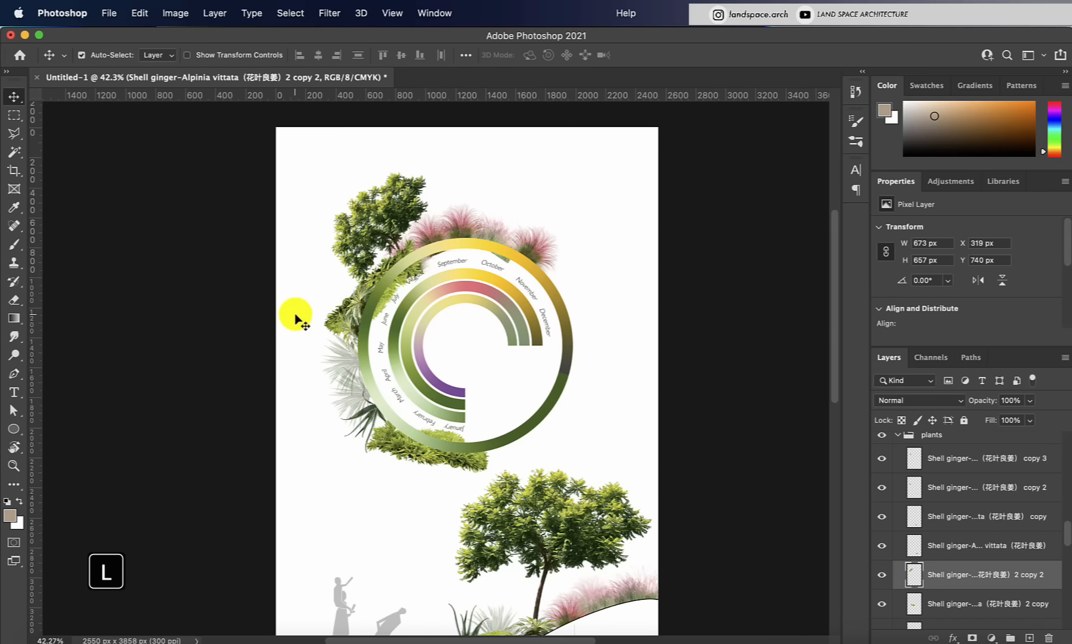
key(l)
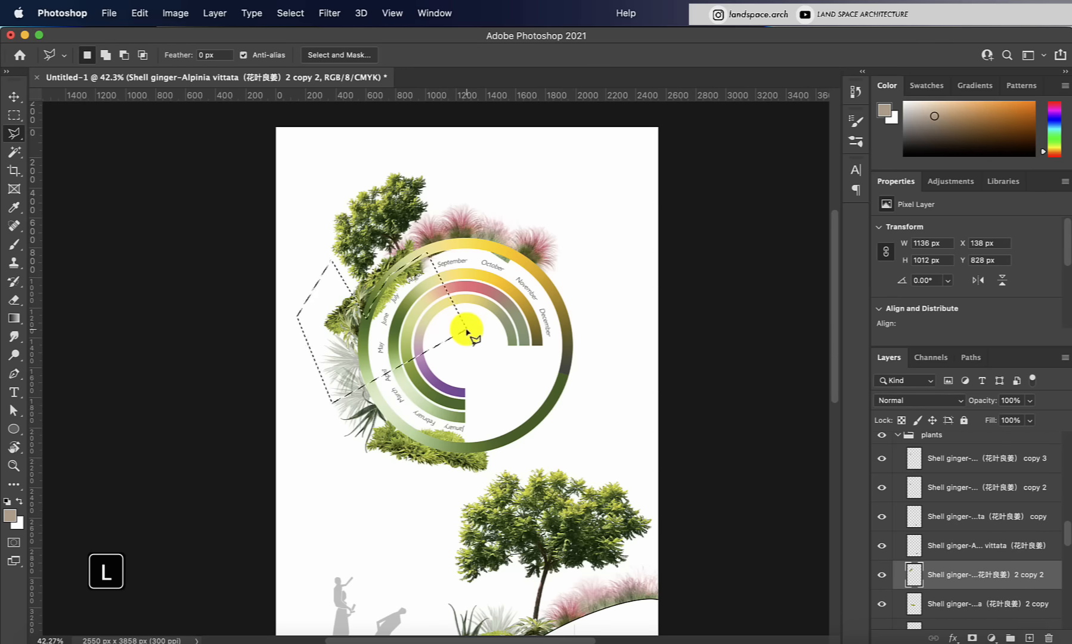
key(Delete)
key(super+d)
- Delete the part of the lower shell ginger clump that overlaps the inside of the ring, using a Polygonal Lasso selection
key(v)
click(398, 451)
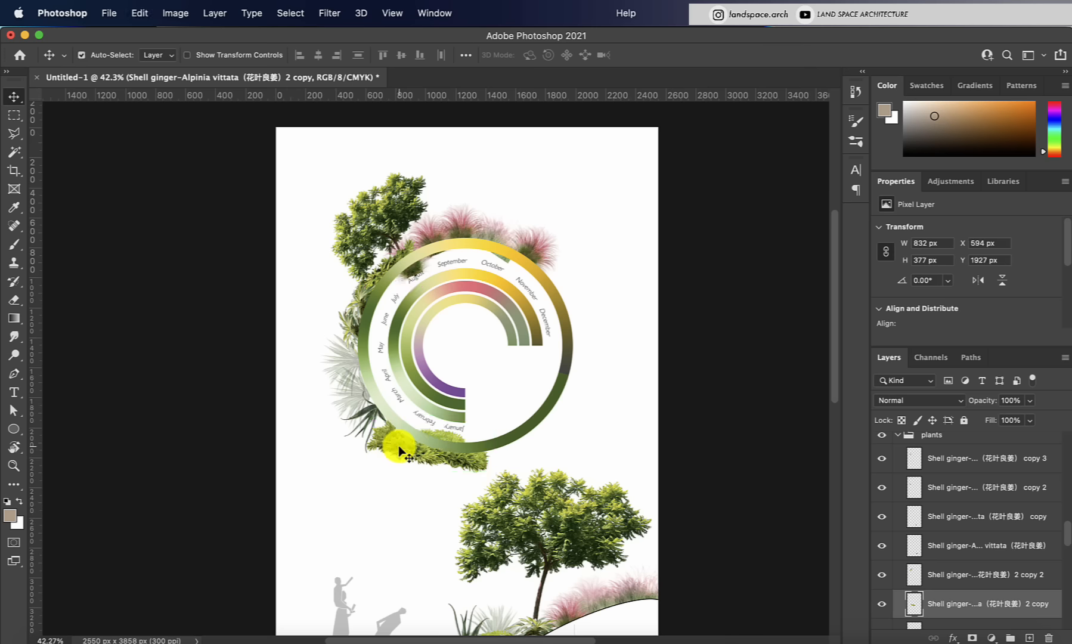
key(l)
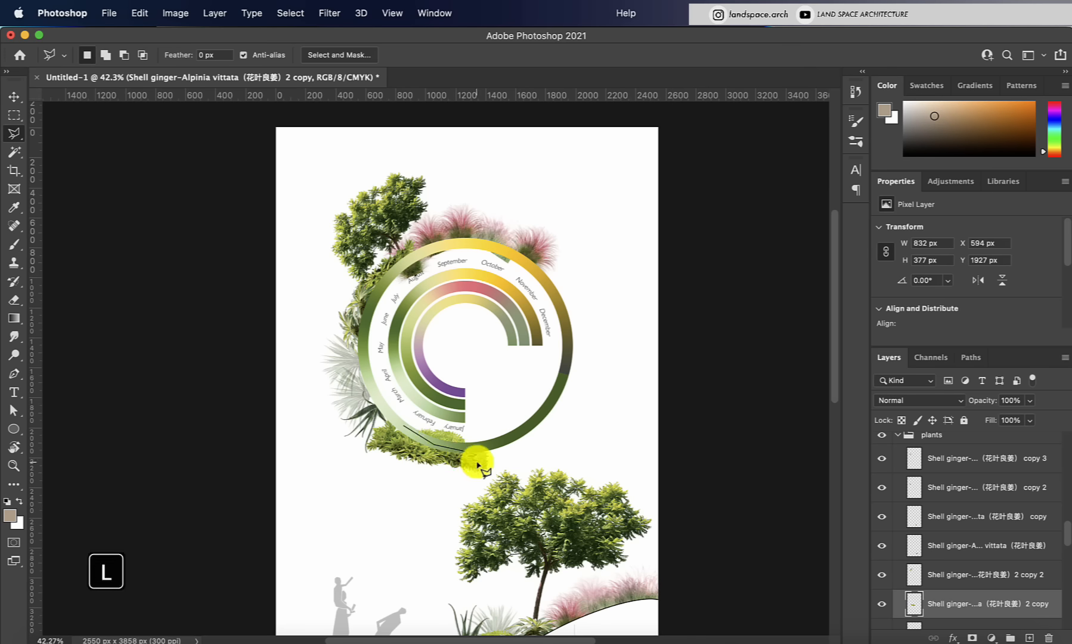
click(477, 383)
key(Delete)
key(super+d)
key(v)
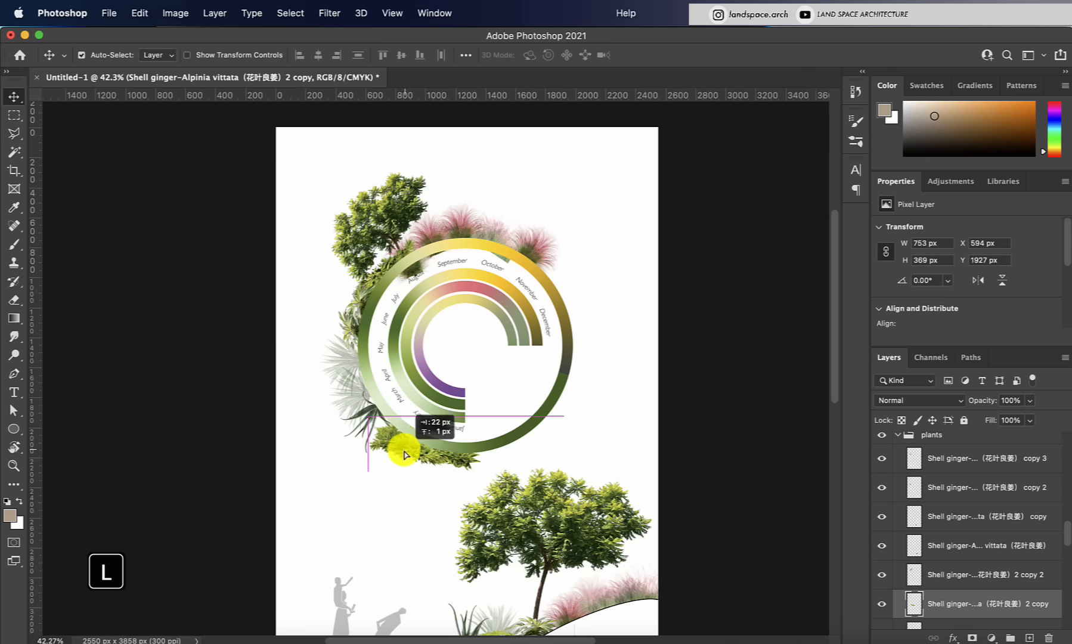
- Rasterize the overlapping Gulf Muhly clumps and delete their parts inside the ring with a Polygonal Lasso selection
click(416, 276)
click(415, 253)
click(408, 272)
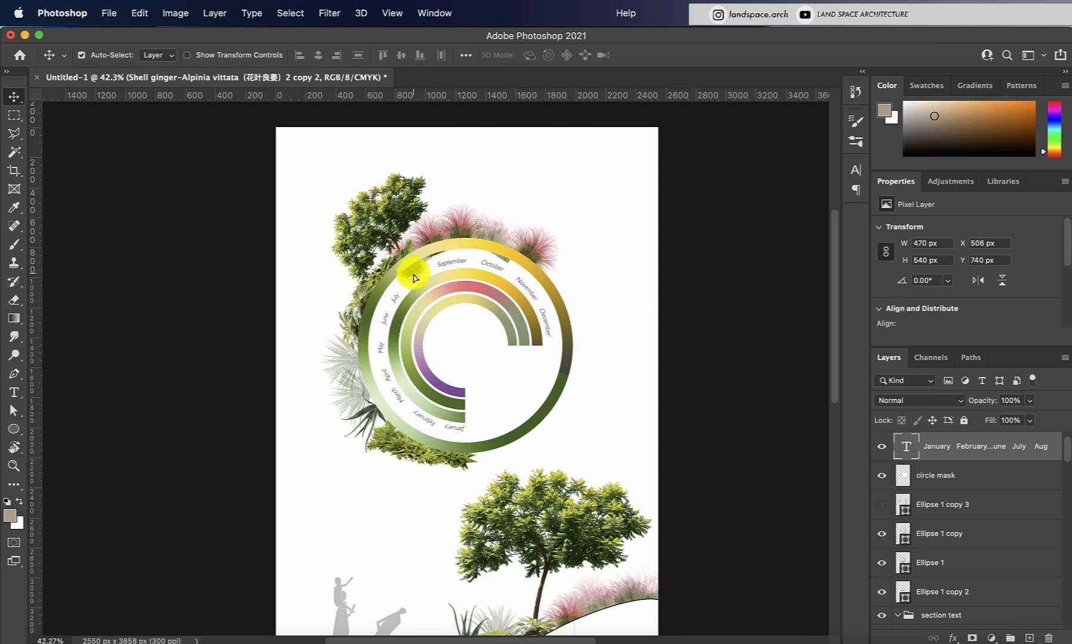
click(438, 293)
key(l)
click(489, 247)
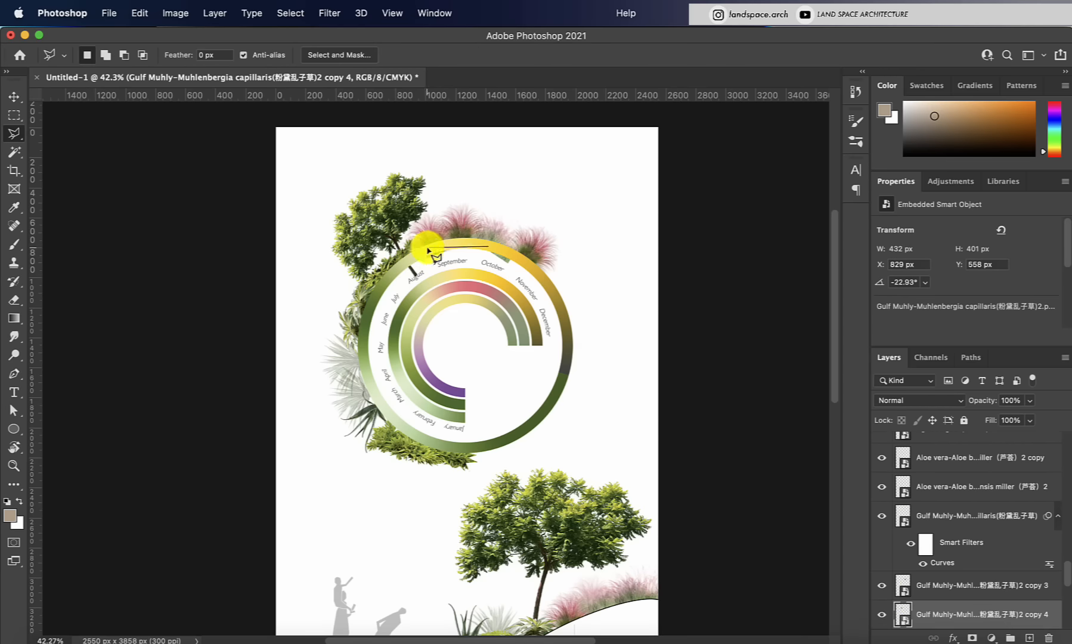
right_click(982, 617)
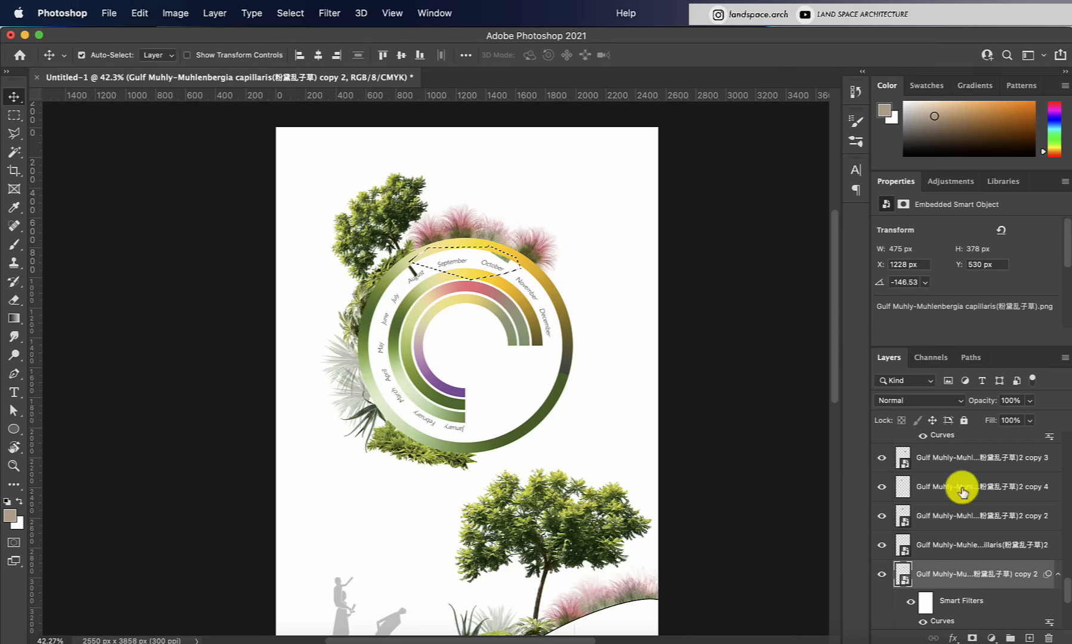
right_click(978, 574)
click(911, 591)
- Nudge the lower shell ginger clump along the ring and bring the Mealy Sage image from the Shrubs folder into the document
click(403, 449)
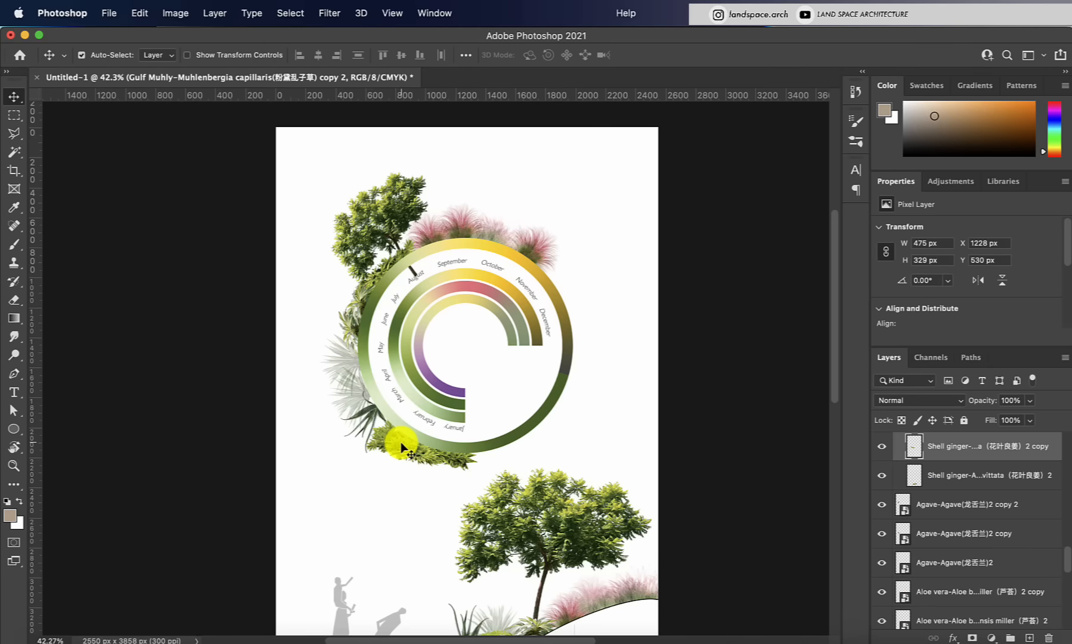
drag(403, 449, 411, 440)
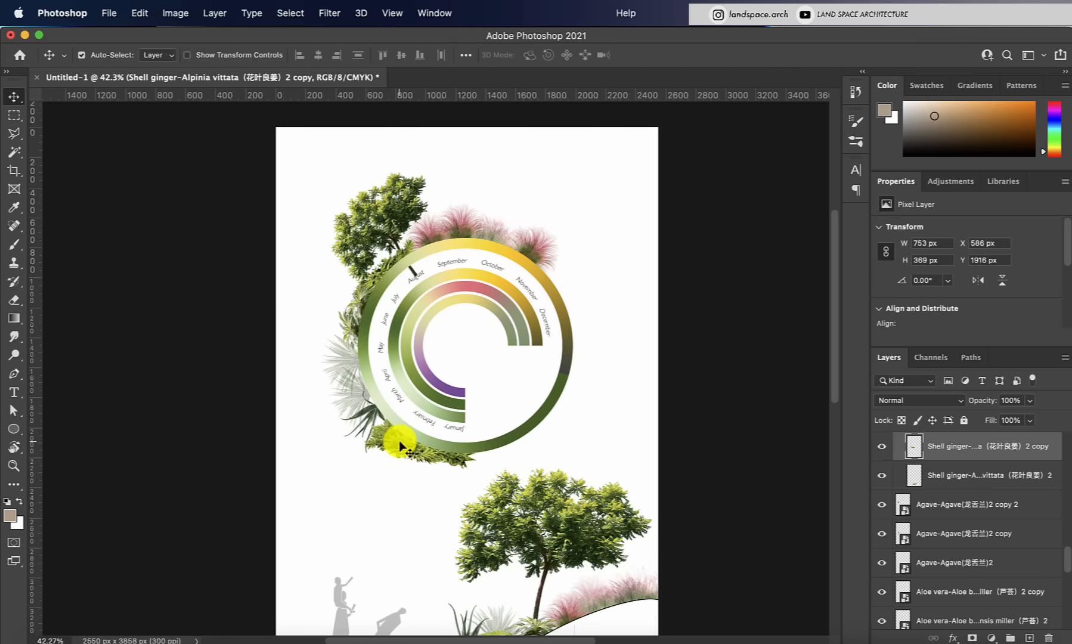
click(57, 642)
click(207, 277)
double_click(458, 176)
scroll(460, 175, down, 8)
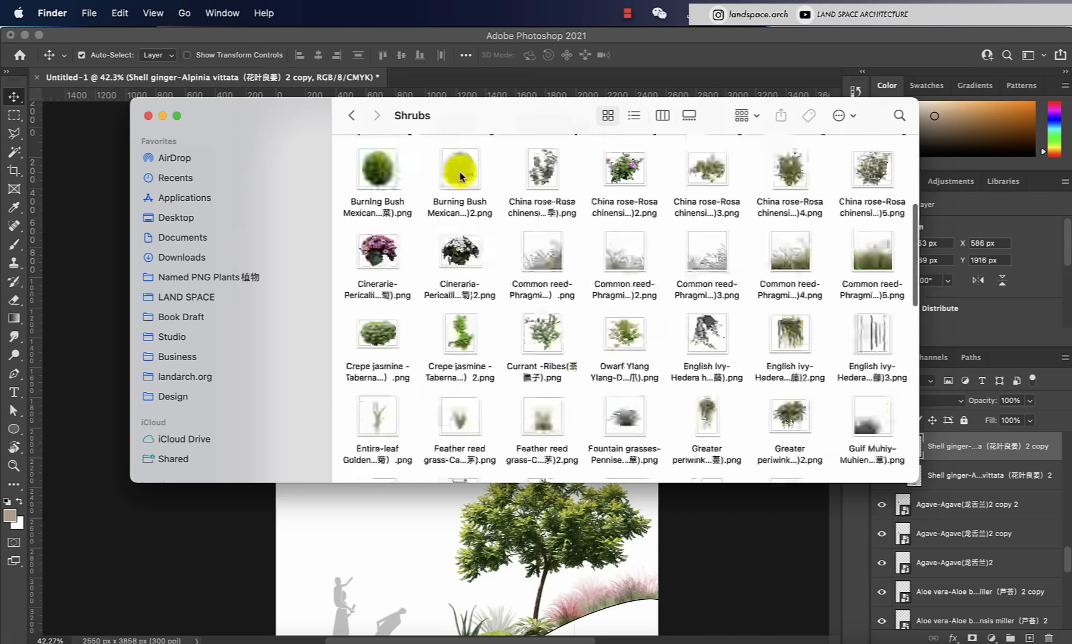
scroll(458, 175, down, 5)
drag(545, 210, 440, 380)
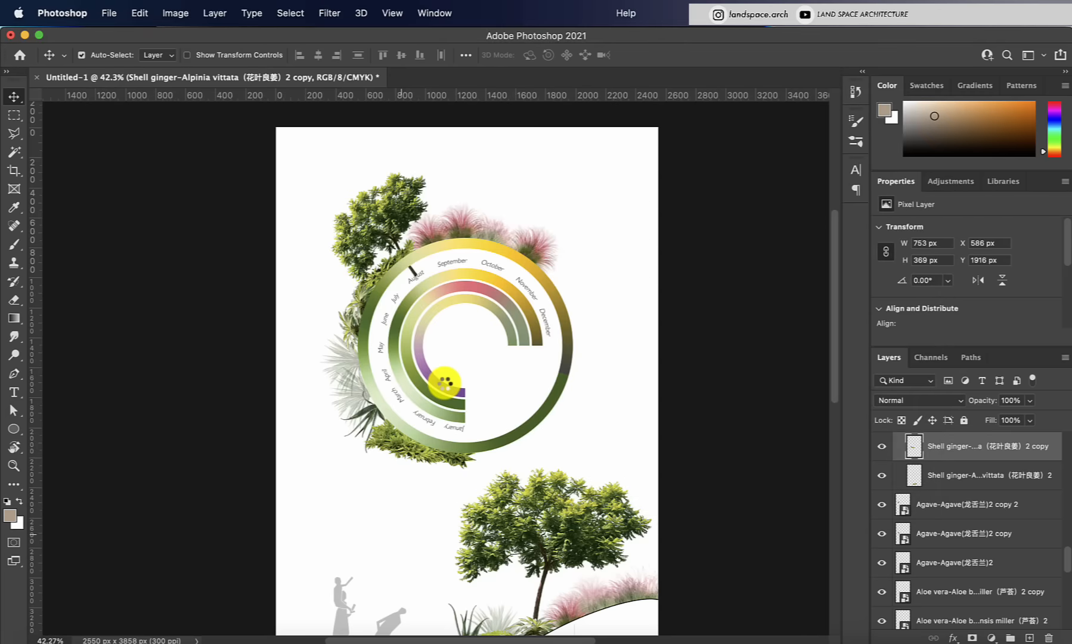
- Scale the Mealy Sage to about 54.40%, rotate it to about -166.72° and place it below the ring near February
drag(531, 257, 319, 460)
drag(525, 301, 461, 368)
drag(446, 421, 424, 479)
drag(473, 396, 438, 400)
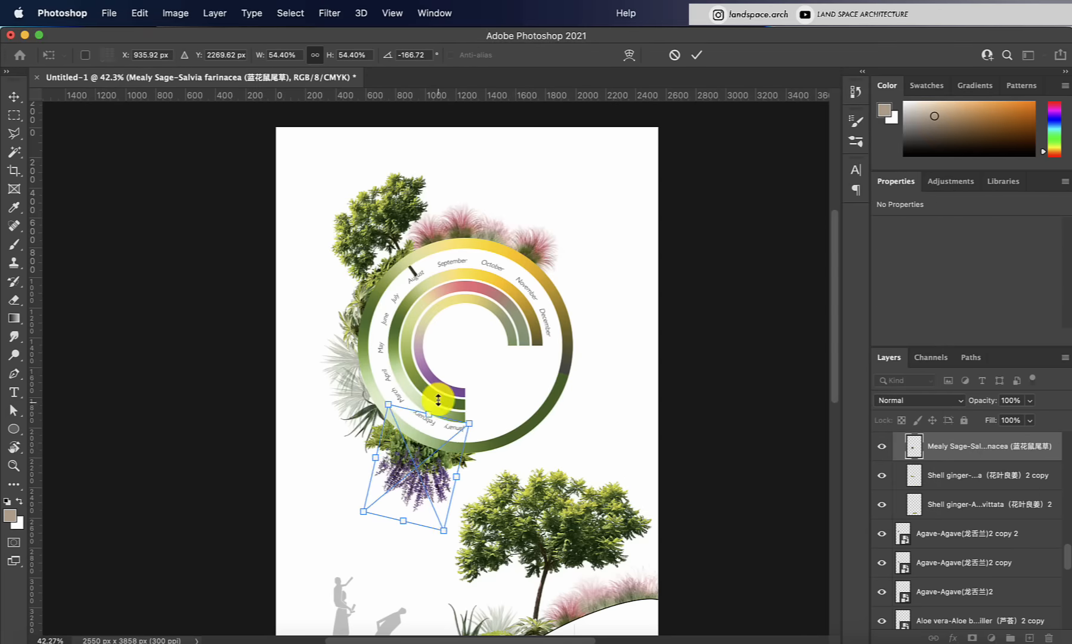
key(Return)
- Move the ring's aloe vera layer into the plants group, between the Mealy Sage and the shell ginger copy
click(364, 419)
click(959, 617)
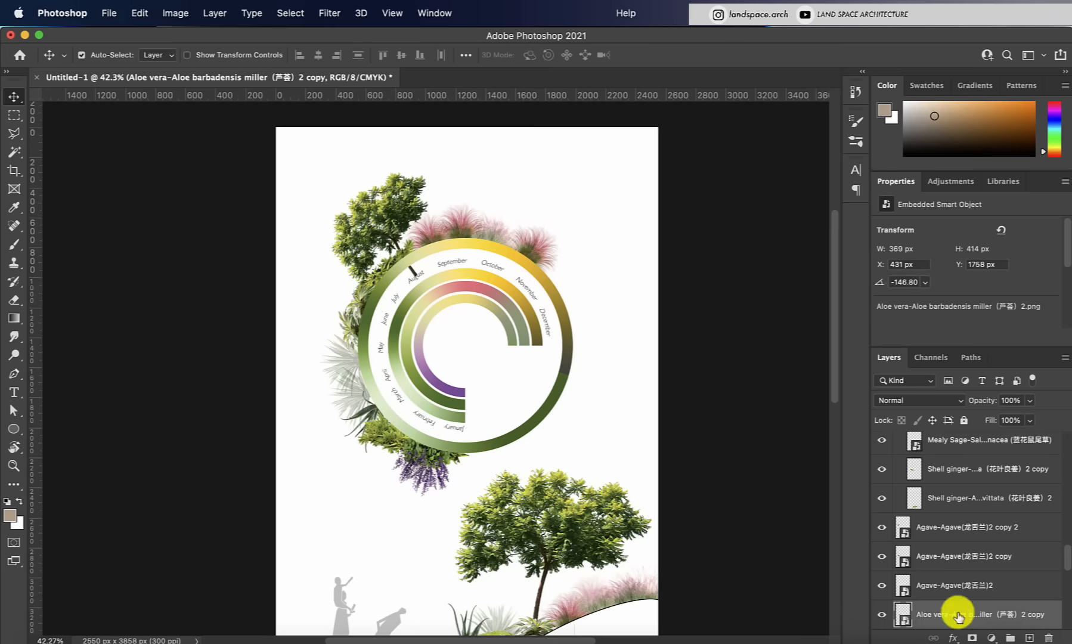
drag(959, 617, 951, 530)
drag(1031, 535, 1014, 457)
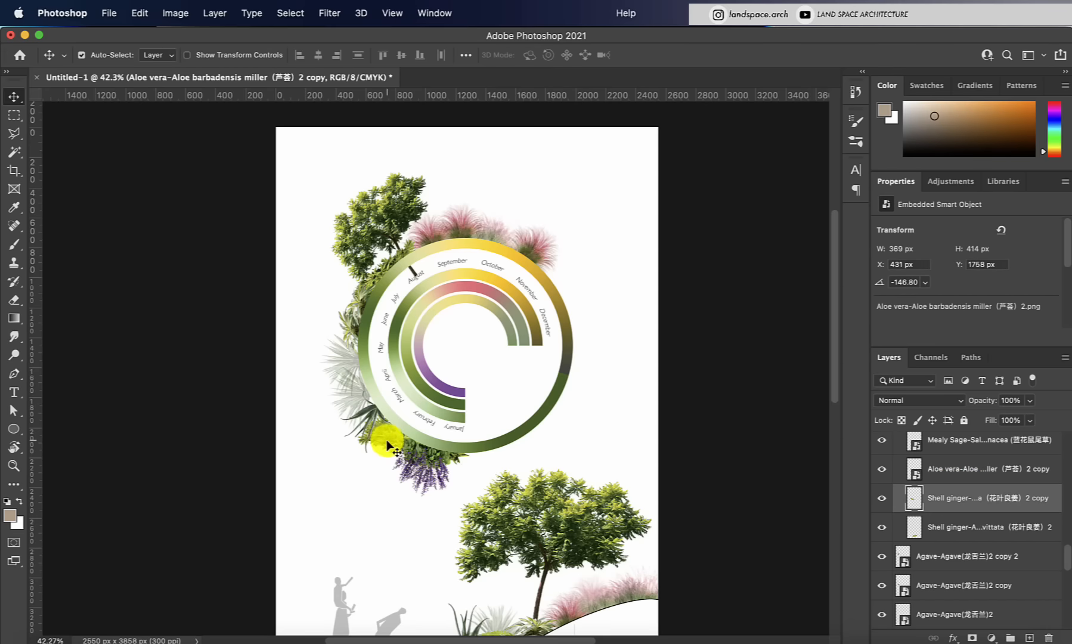
- Marquee-select the lower shell ginger area and adjust the shell ginger and Mealy Sage clumps beneath the ring
click(447, 450)
key(m)
mouse_move(483, 471)
mouse_down()
mouse_move(383, 438)
mouse_move(376, 419)
mouse_up()
key(v)
click(427, 473)
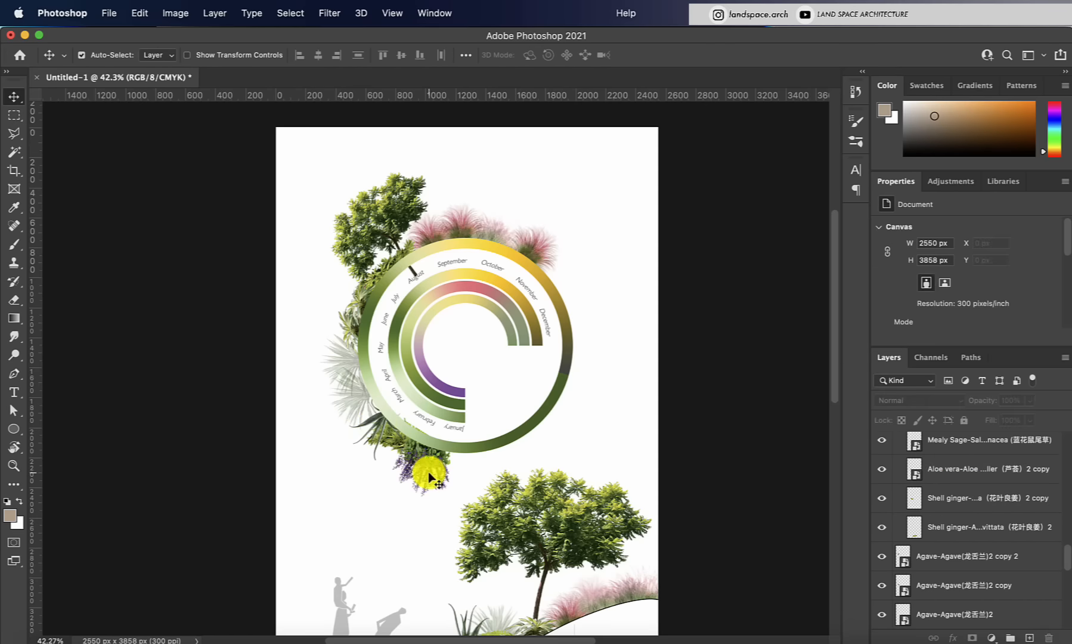
- Duplicate the Mealy Sage beneath the ring toward January and rotate the copy to about 175.52°
alt+drag(428, 473, 456, 470)
key(super+t)
key(Return)
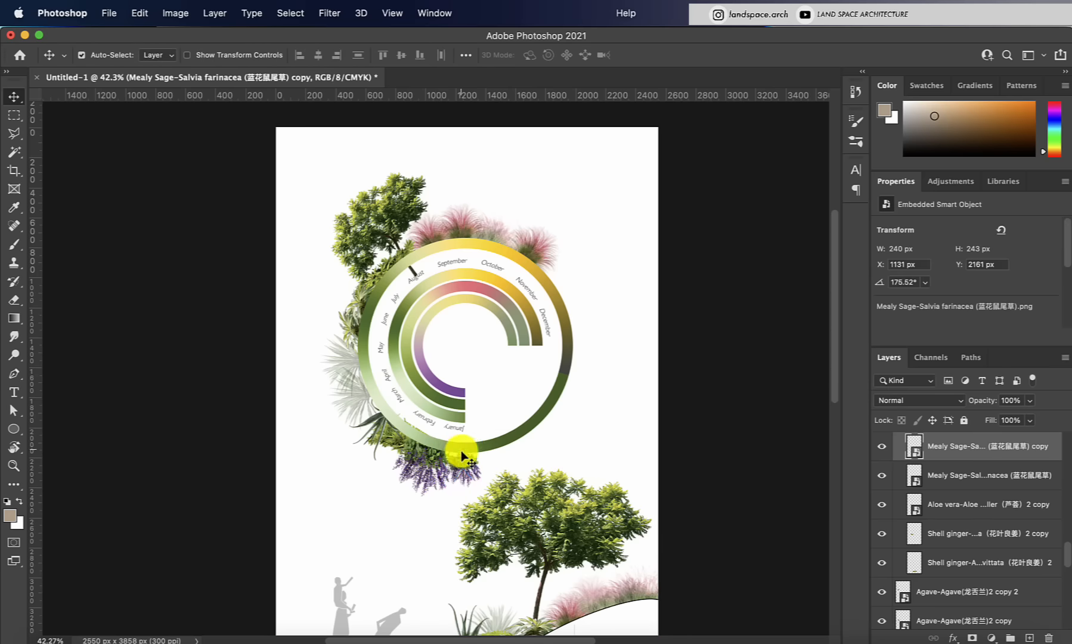
- Rotate the Blue Jacaranda tree near August slightly so its trunk points toward the ring's centre
click(389, 198)
key(super+t)
drag(436, 158, 466, 156)
key(Return)
- Duplicate the Blue Jacaranda tree and place the copy above September, rotated to about -8.03°
alt+drag(393, 219, 363, 254)
key(super+t)
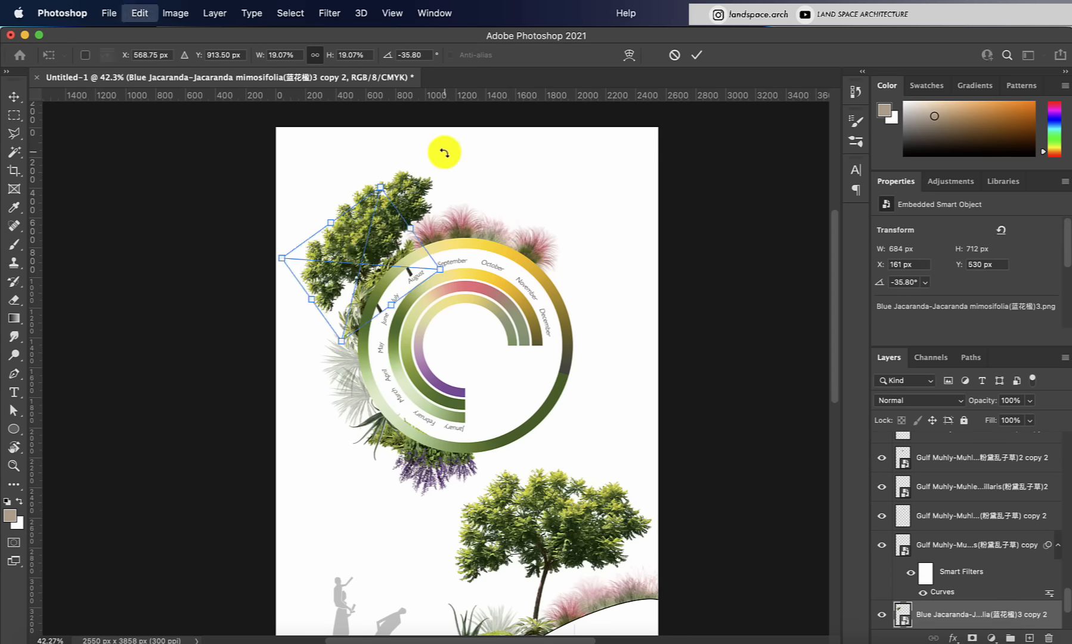
drag(445, 152, 412, 132)
key(Return)
drag(365, 246, 423, 200)
key(super+t)
drag(494, 167, 529, 247)
drag(429, 210, 472, 201)
key(Return)
- Rasterize the two Blue Jacaranda copies standing on the ring
scroll(944, 525, down, 3)
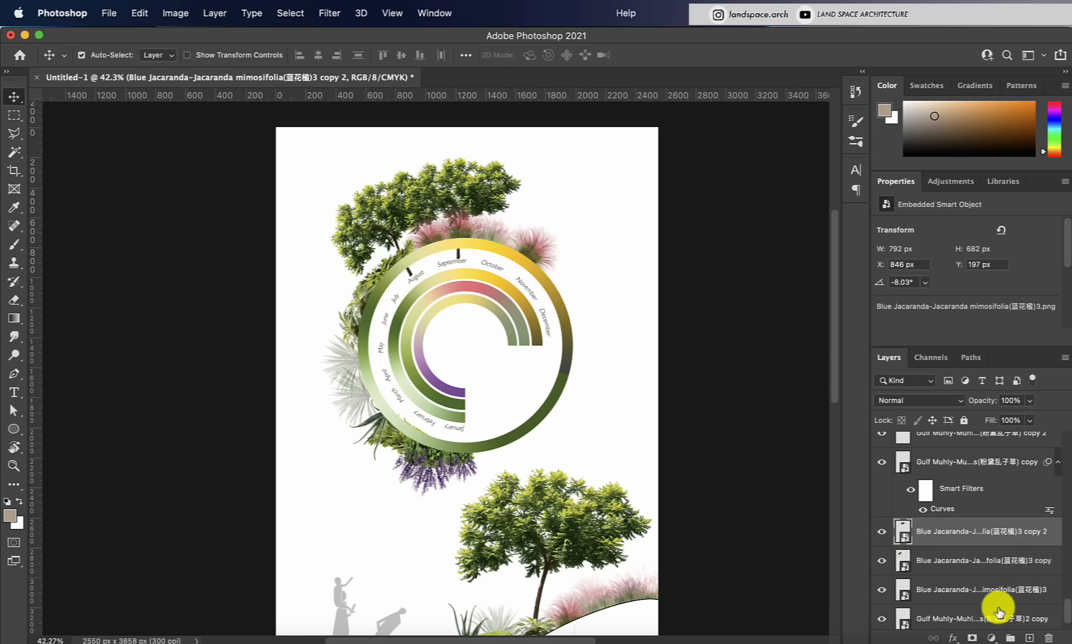
shift+click(993, 562)
right_click(992, 562)
- Apply a Hue/Saturation adjustment to the September jacaranda, turning its green foliage into a muted orange-brown
click(479, 184)
key(super+u)
drag(659, 239, 646, 248)
drag(670, 279, 699, 277)
drag(640, 246, 647, 245)
drag(699, 278, 656, 242)
click(831, 179)
- Reposition the September jacaranda behind the August tree and set its opacity to 64%
drag(982, 531, 982, 572)
drag(1030, 400, 991, 419)
key(super+t)
mouse_move(532, 160)
mouse_down()
mouse_move(539, 170)
mouse_move(502, 184)
mouse_move(532, 158)
mouse_up()
drag(479, 207, 475, 213)
key(Return)
drag(974, 402, 986, 403)
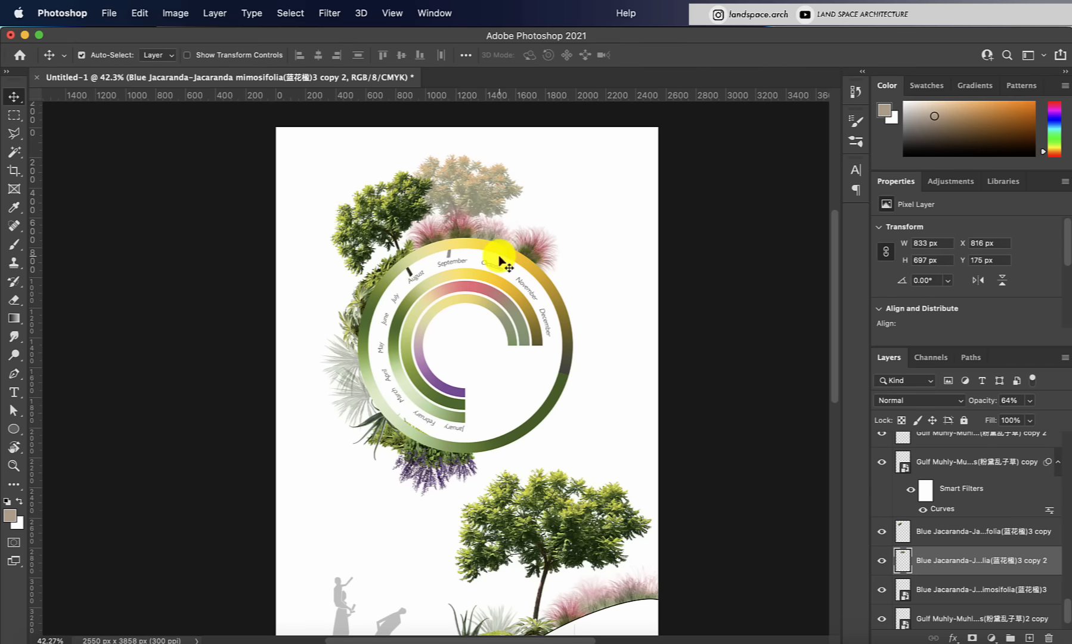
- Erase the part of the September jacaranda's trunk overlapping the ring with a rectangular selection, then select the August tree
key(m)
drag(423, 268, 476, 233)
key(BackSpace)
key(super+d)
key(v)
click(401, 222)
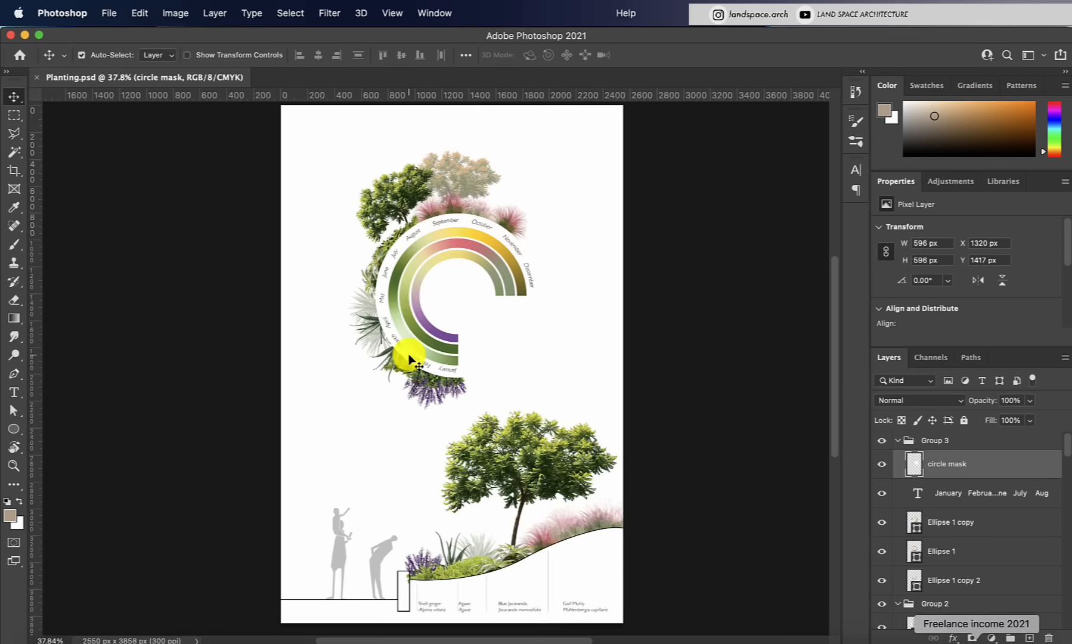
- In Planting.psd, shift the Mealy Sage clump beside the planter wall about 29 px horizontally
scroll(409, 358, up, 1)
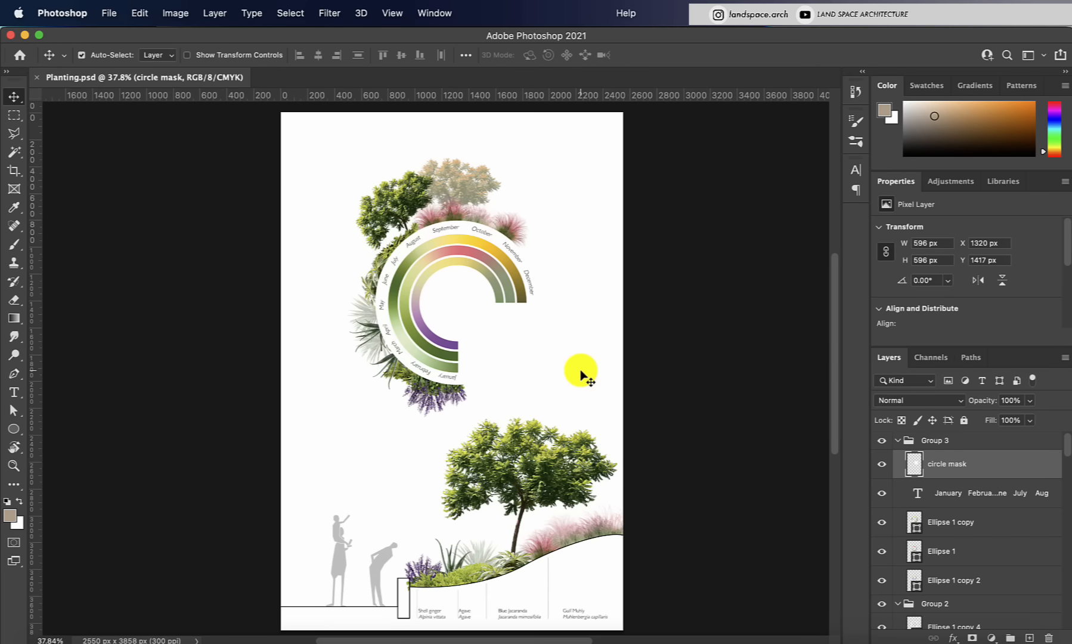
drag(421, 570, 427, 570)
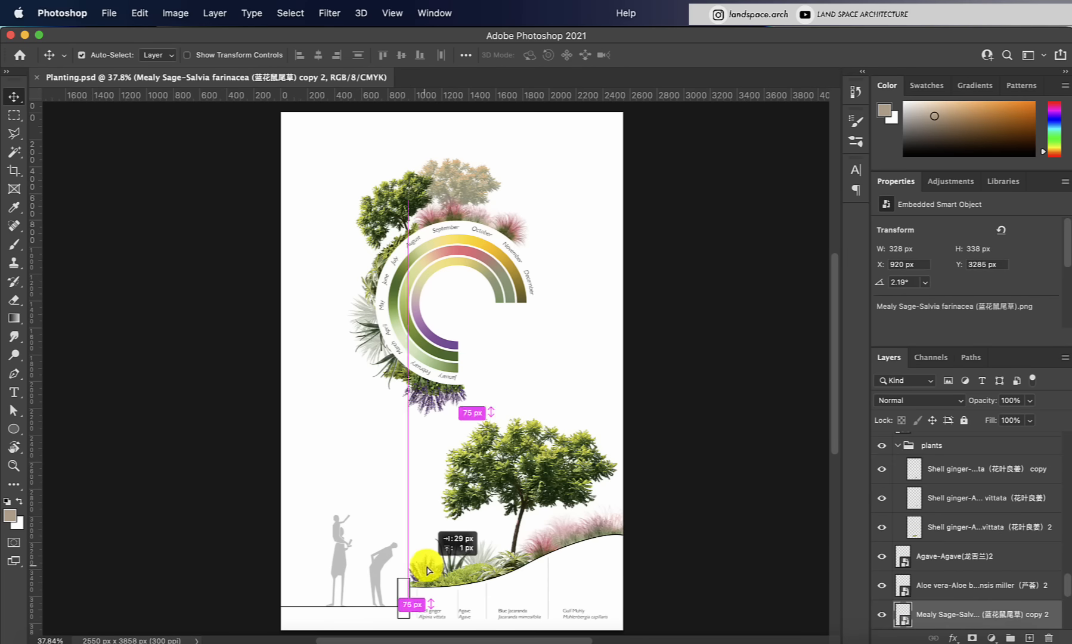